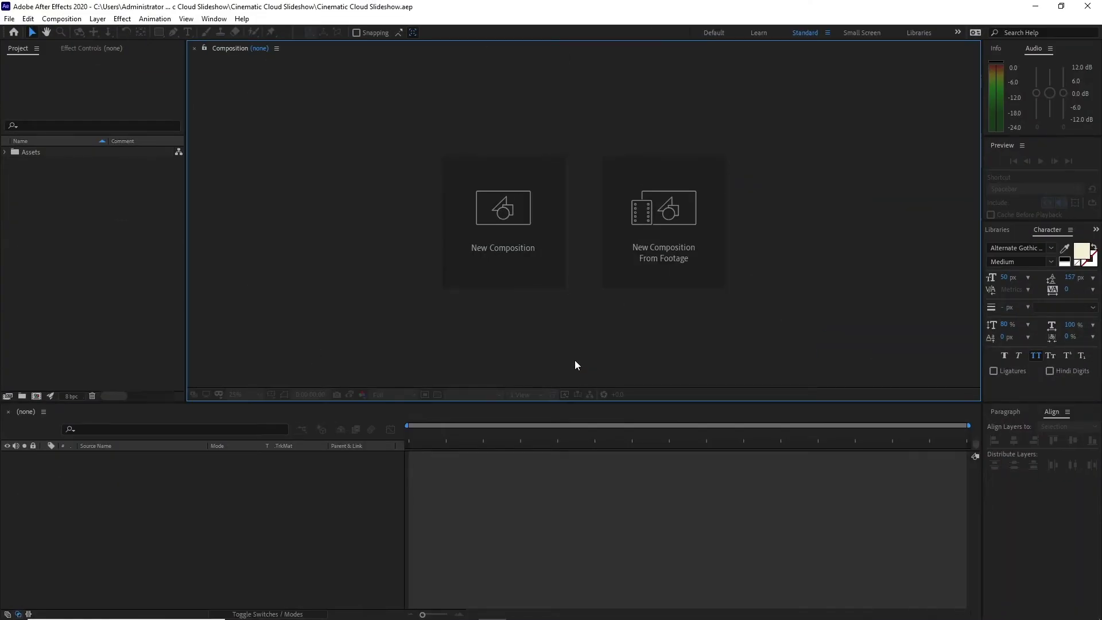
Create a 1920 x 1080 px composition named "Placeholder 1" at 30 fps with a 6-second duration.
click(515, 225)
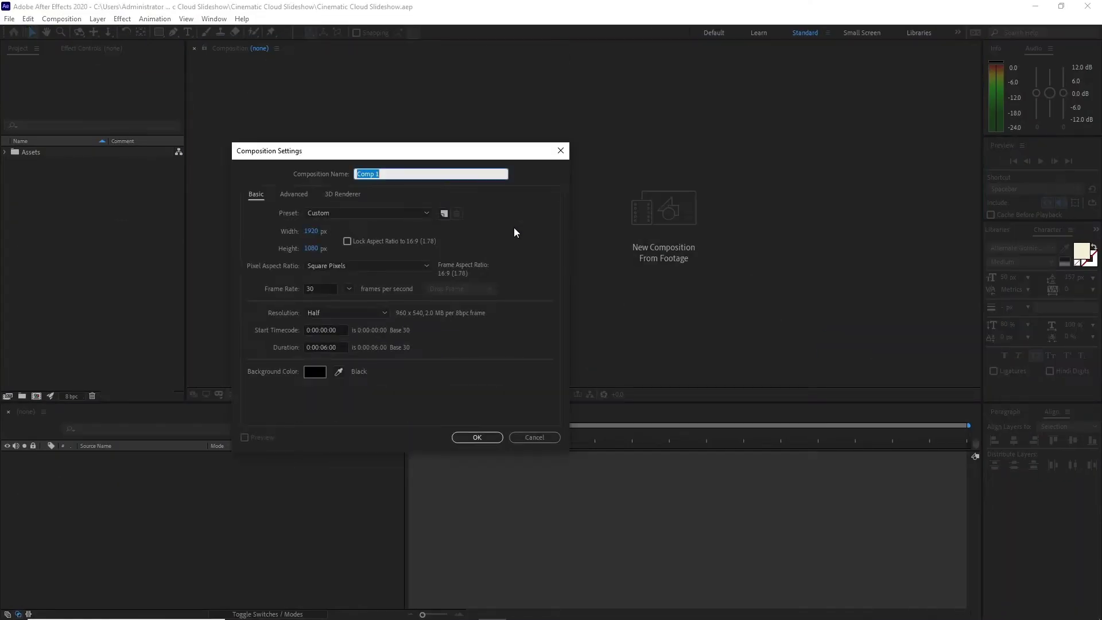
text(Pla)
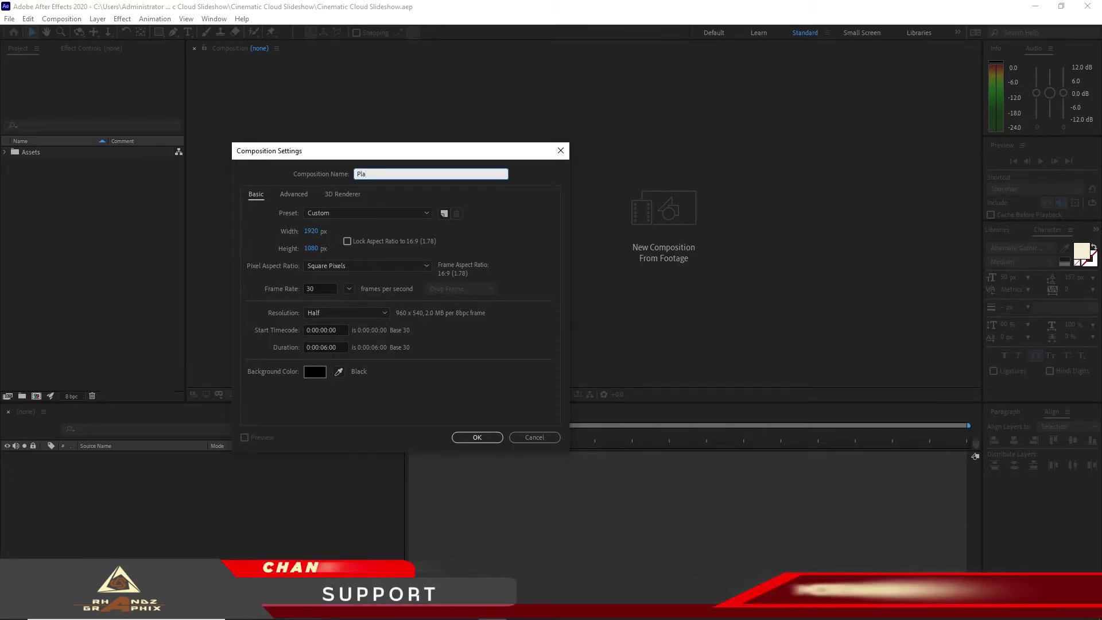
text(ceholder 1)
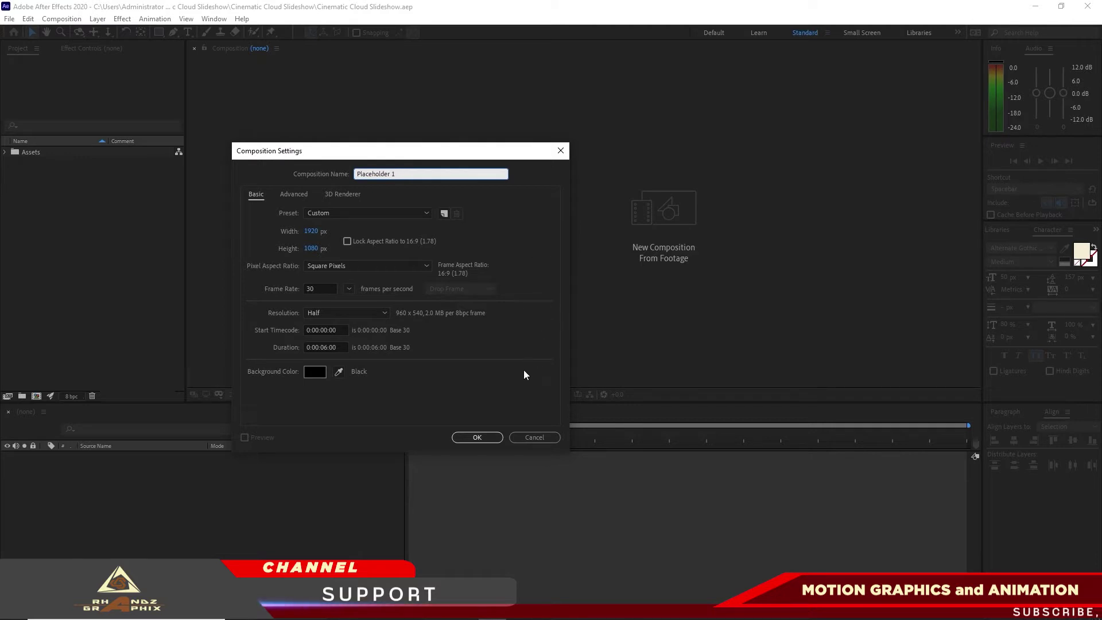
click(477, 437)
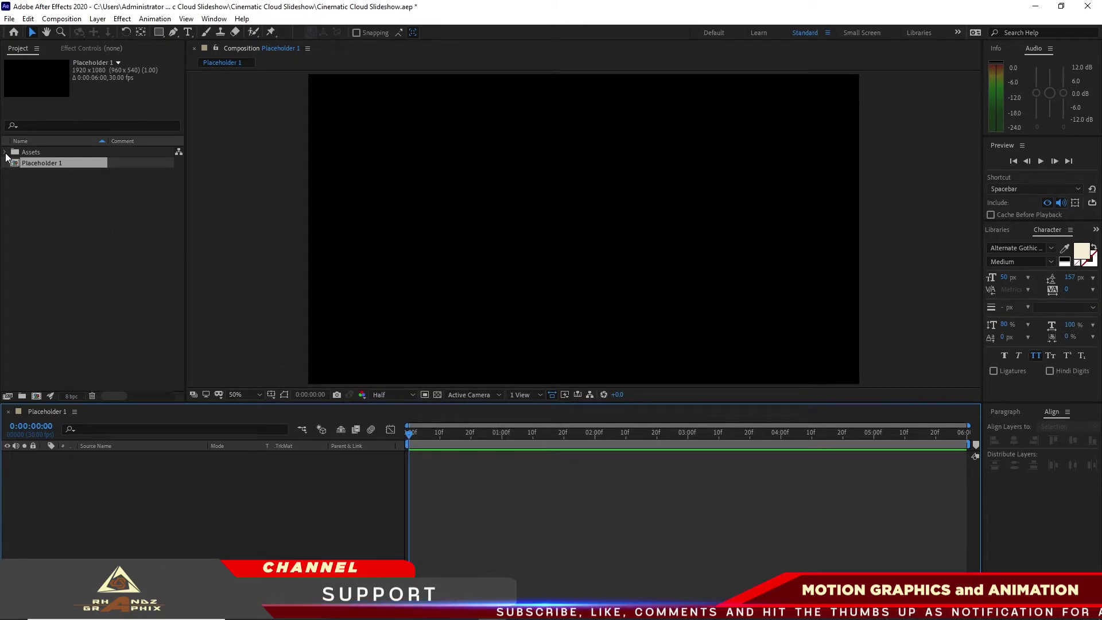
Add the clip Pexels Videos 2818564.mp4 from Assets > Footage > Video Clips to the Placeholder 1 timeline.
click(6, 154)
click(16, 163)
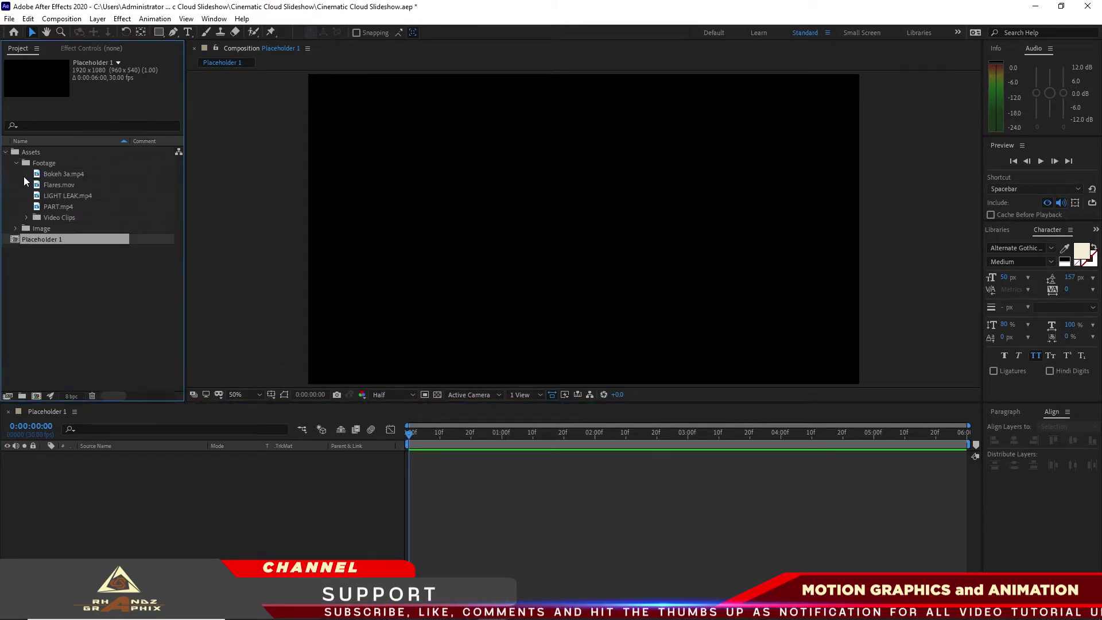
click(27, 217)
click(89, 229)
drag(88, 231, 106, 511)
Add an adjustment layer above the video clip and apply the Tint color correction effect to it.
click(98, 18)
mouse_move(193, 37)
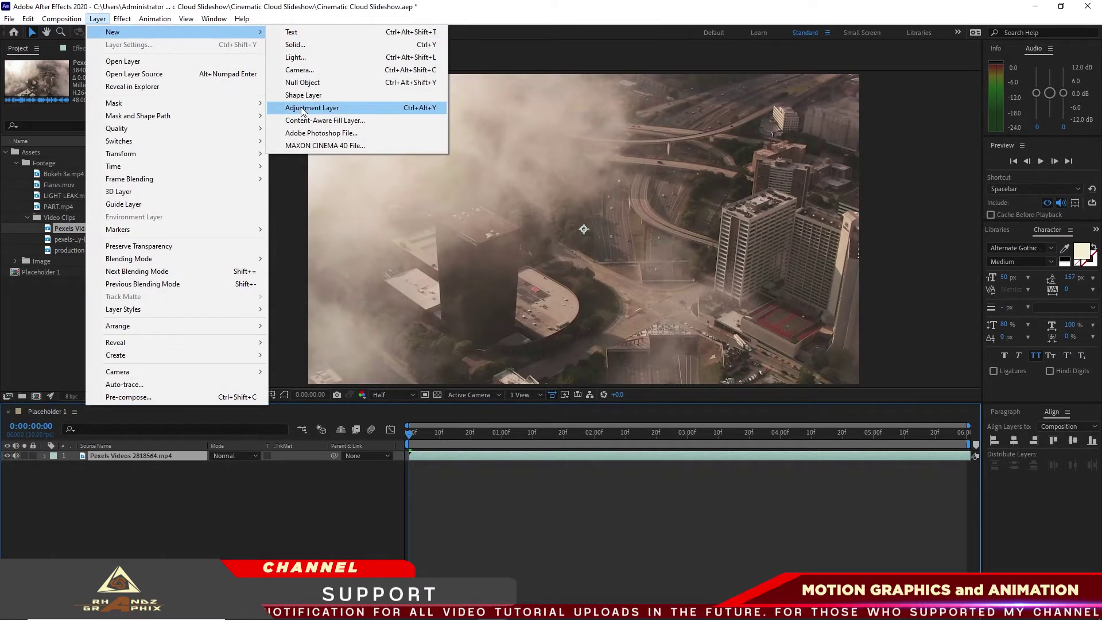
click(322, 108)
click(122, 19)
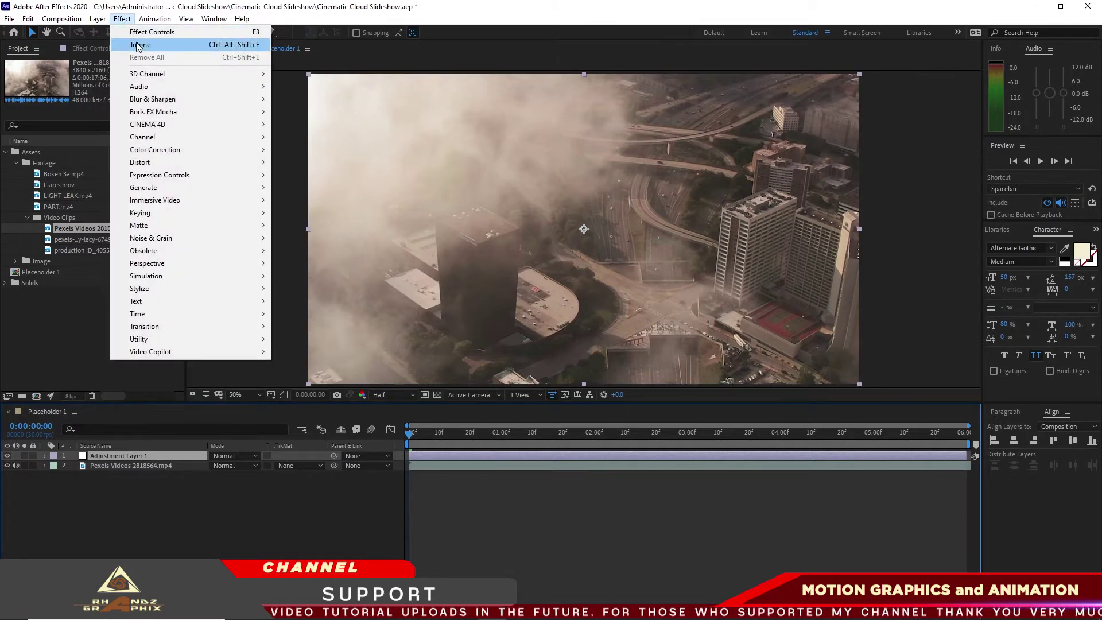
mouse_move(241, 151)
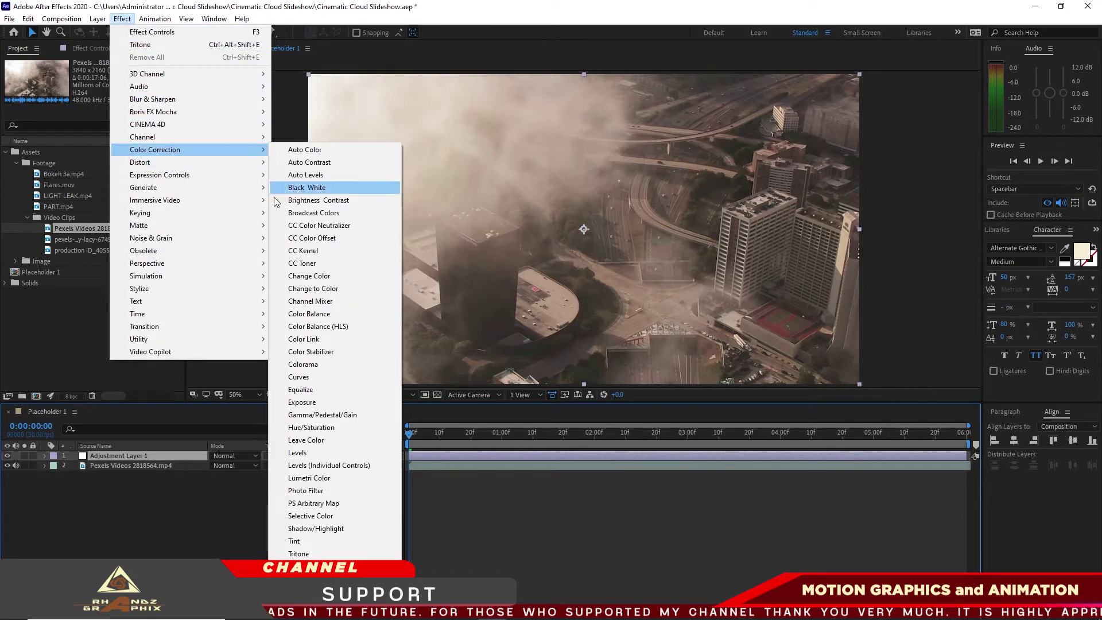
click(317, 542)
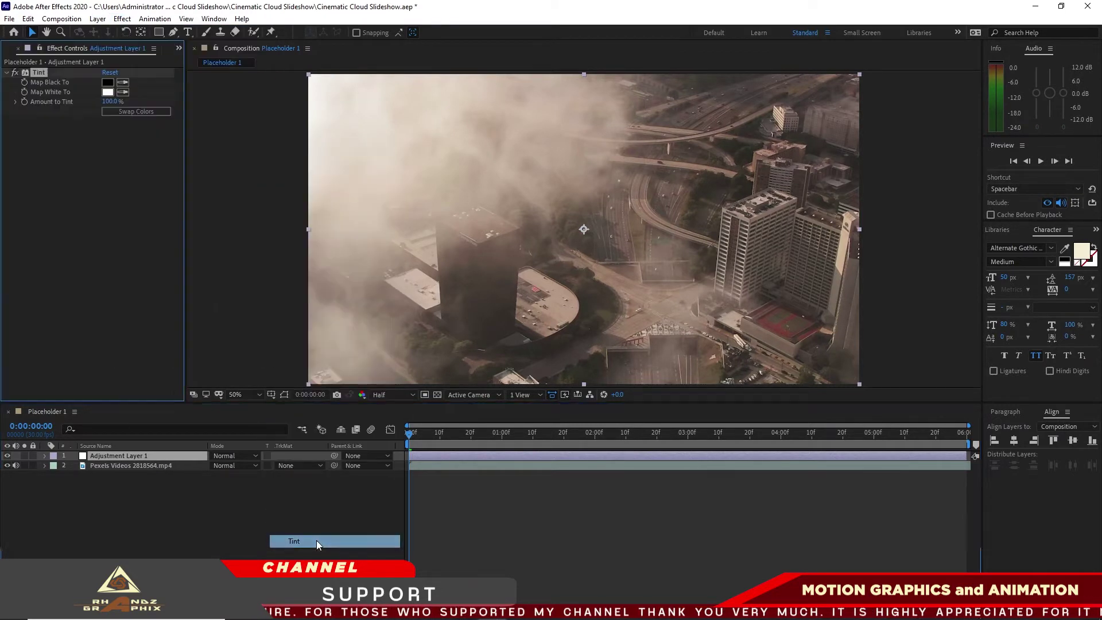
Add a second adjustment layer on top and apply the Tritone color correction effect to it.
click(97, 19)
mouse_move(116, 33)
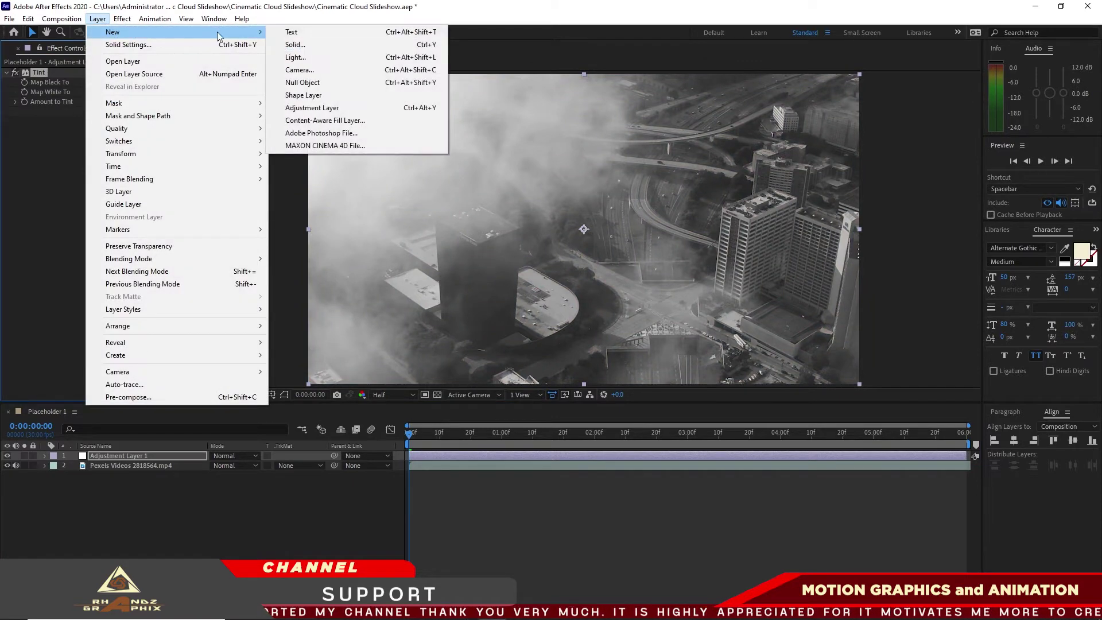
click(307, 108)
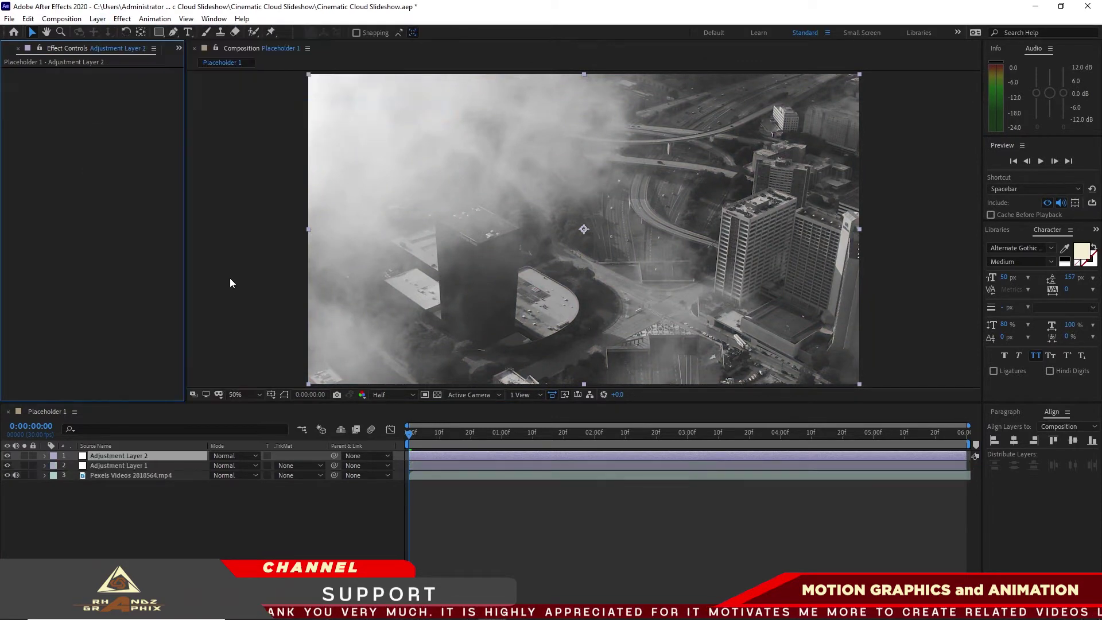
click(122, 19)
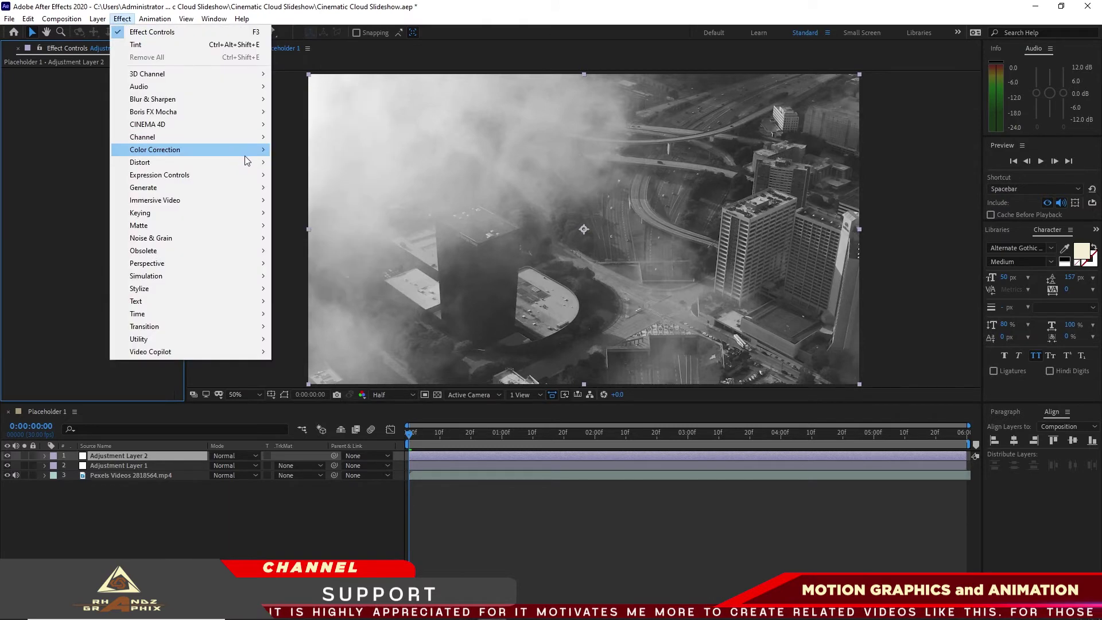
mouse_move(155, 149)
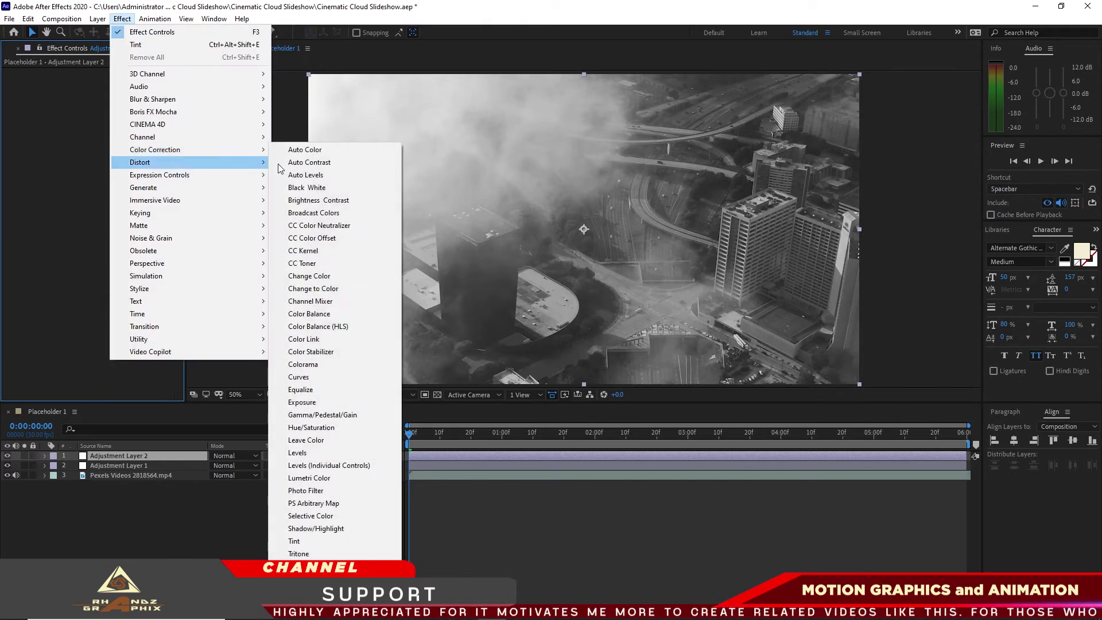
click(353, 552)
Create a new composition named "Textplaceholder 1" with its height set to 200 px.
click(62, 19)
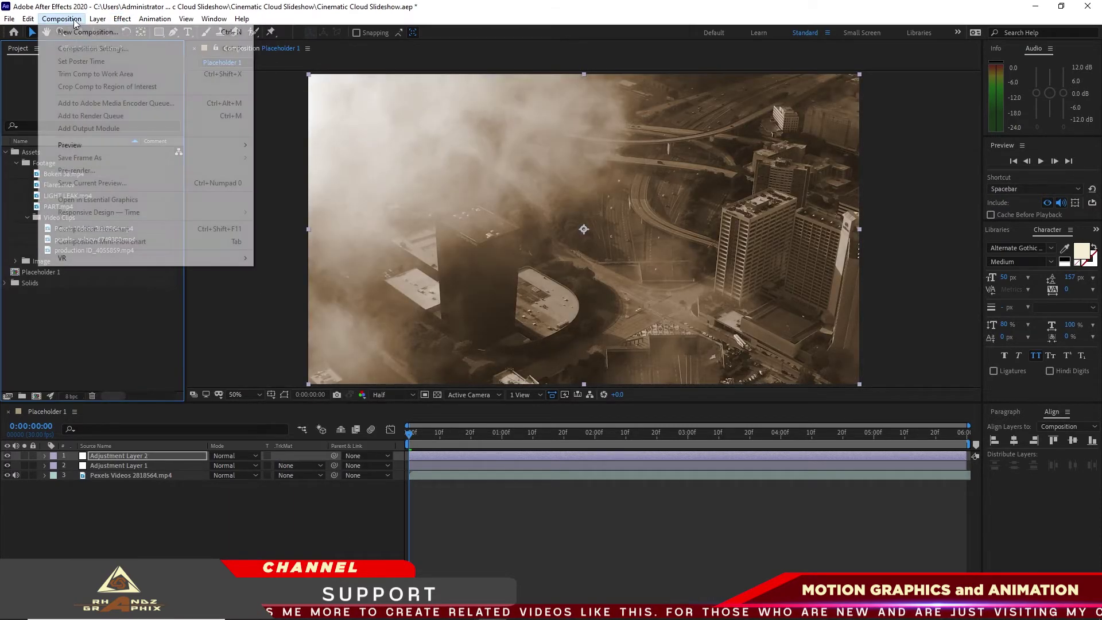
click(81, 48)
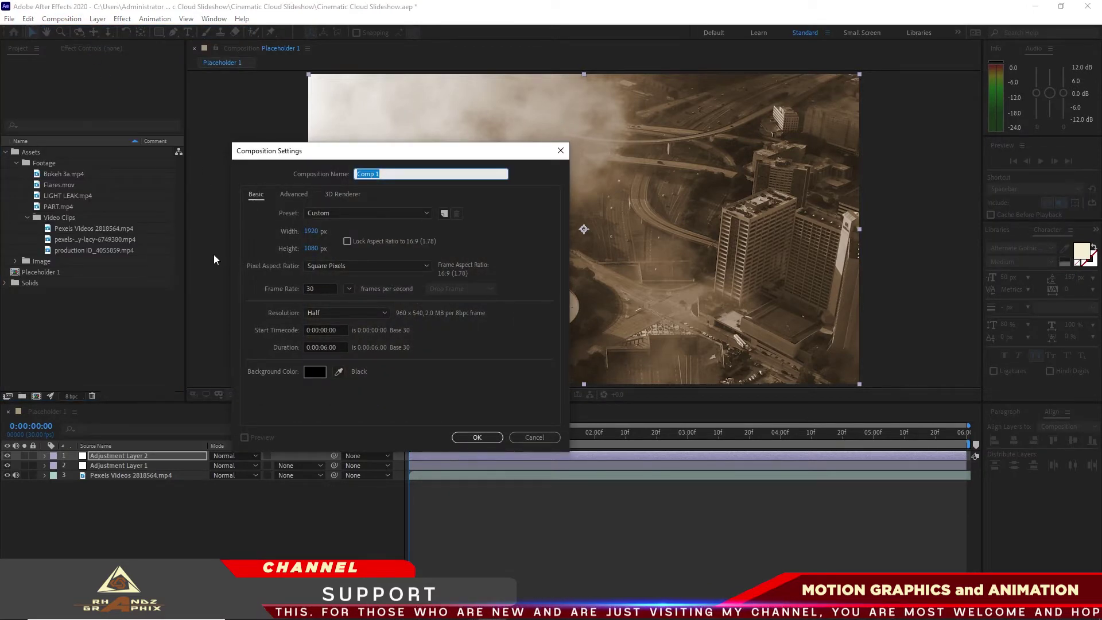
text(Text)
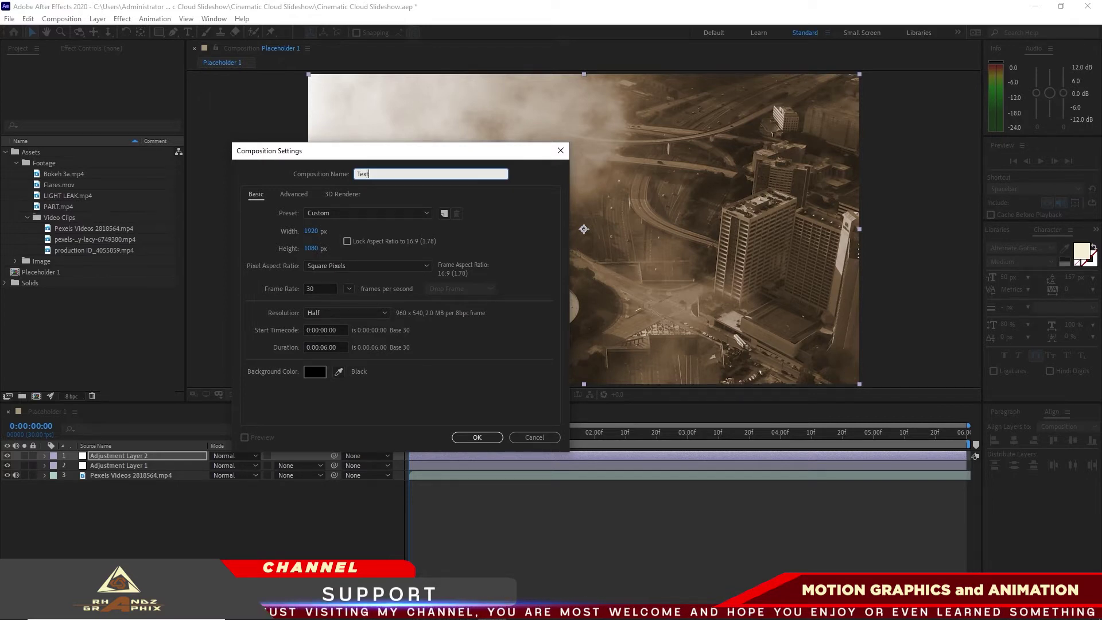
text(place)
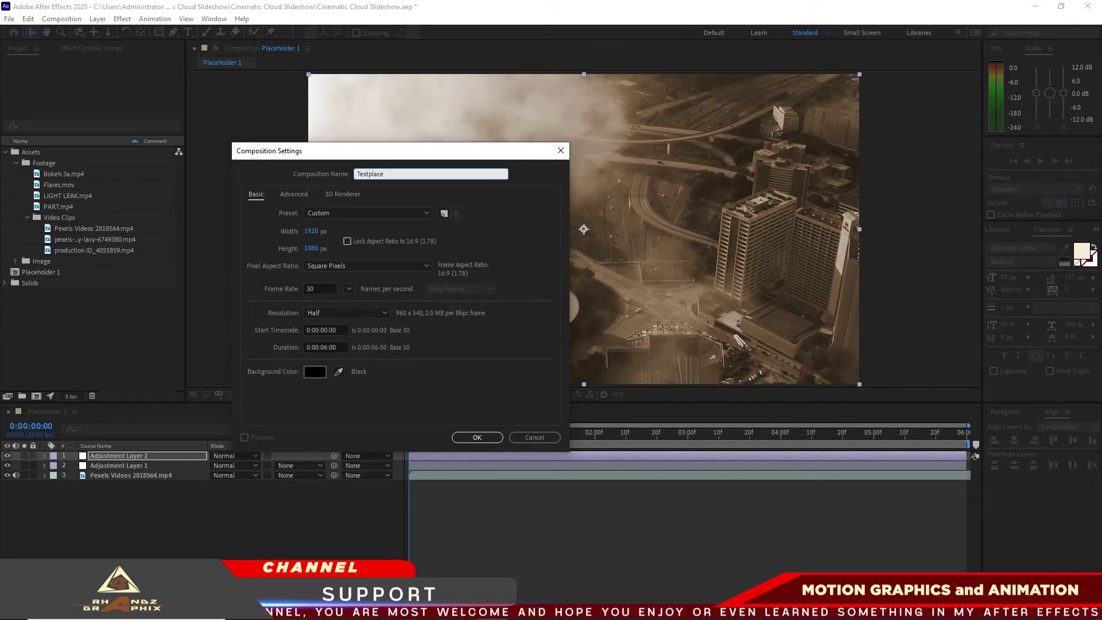
text(holder 1)
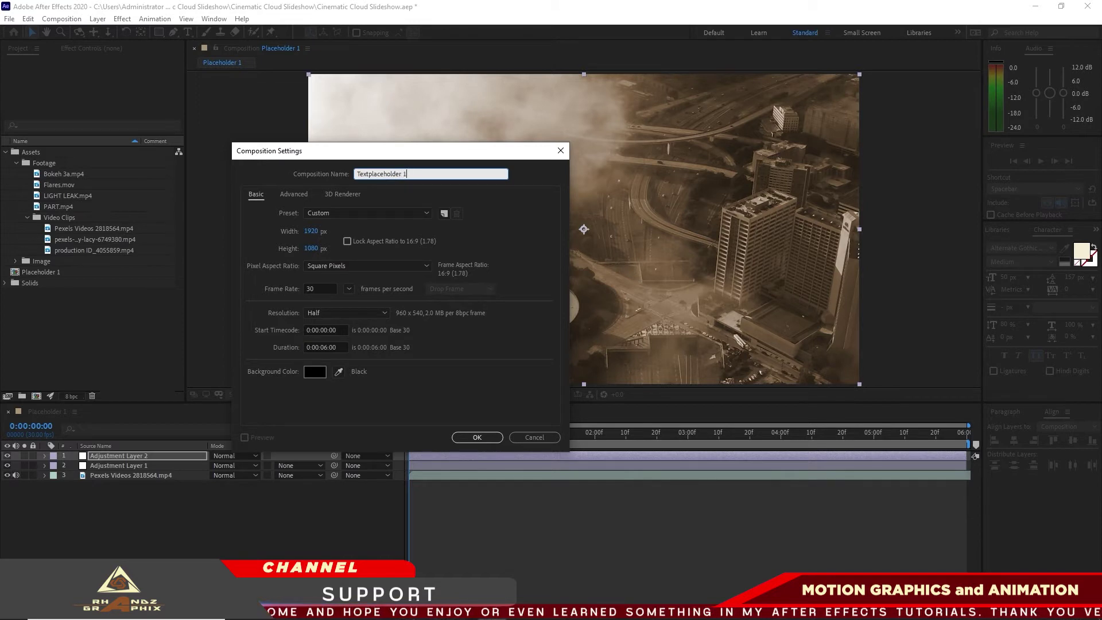
click(310, 248)
text(200)
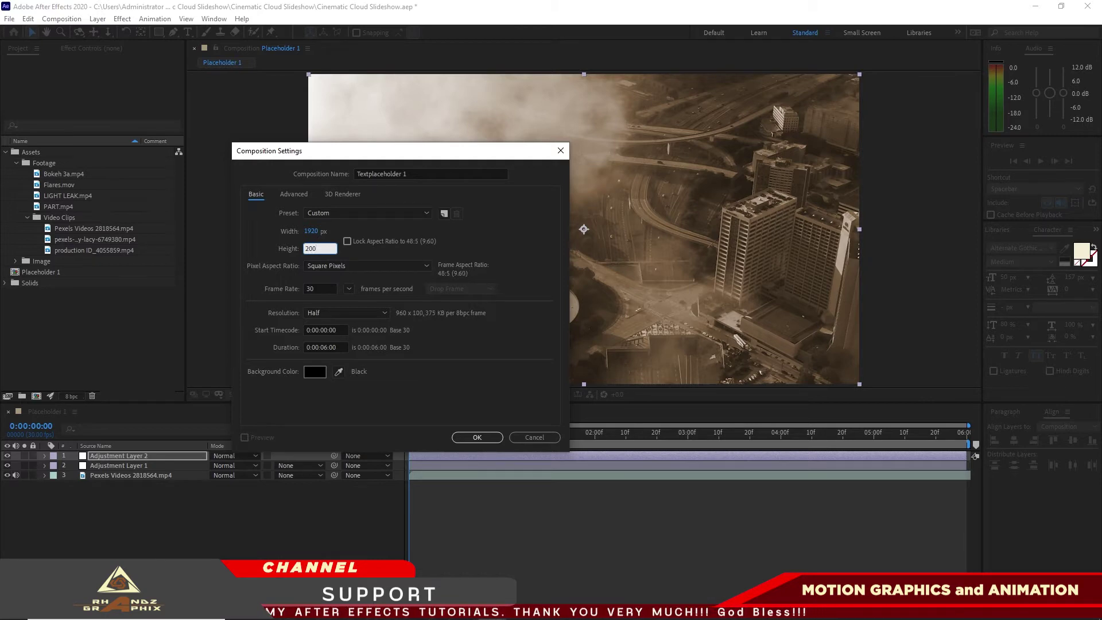
click(476, 437)
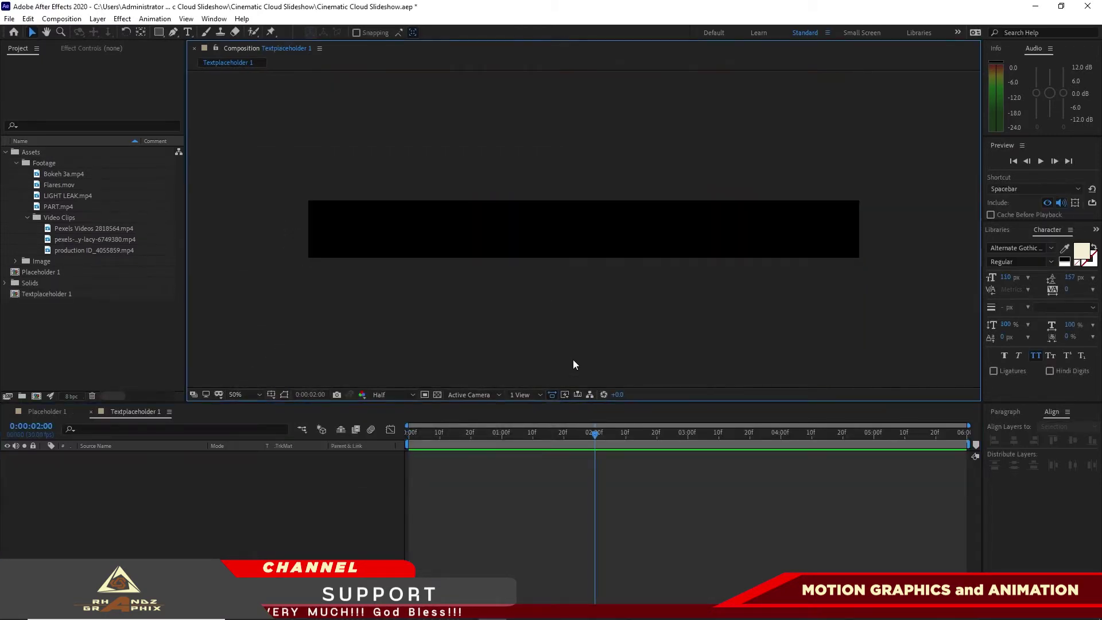
Add a text layer reading "CINEMATIC CLOUD" in the Textplaceholder 1 composition.
click(187, 31)
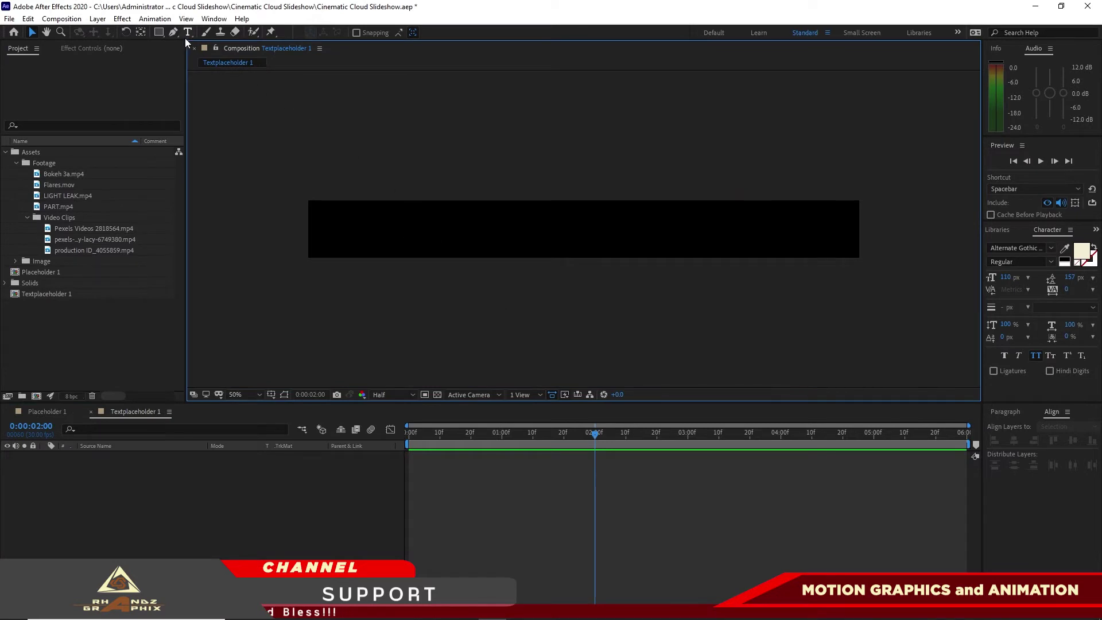
click(462, 213)
text(C)
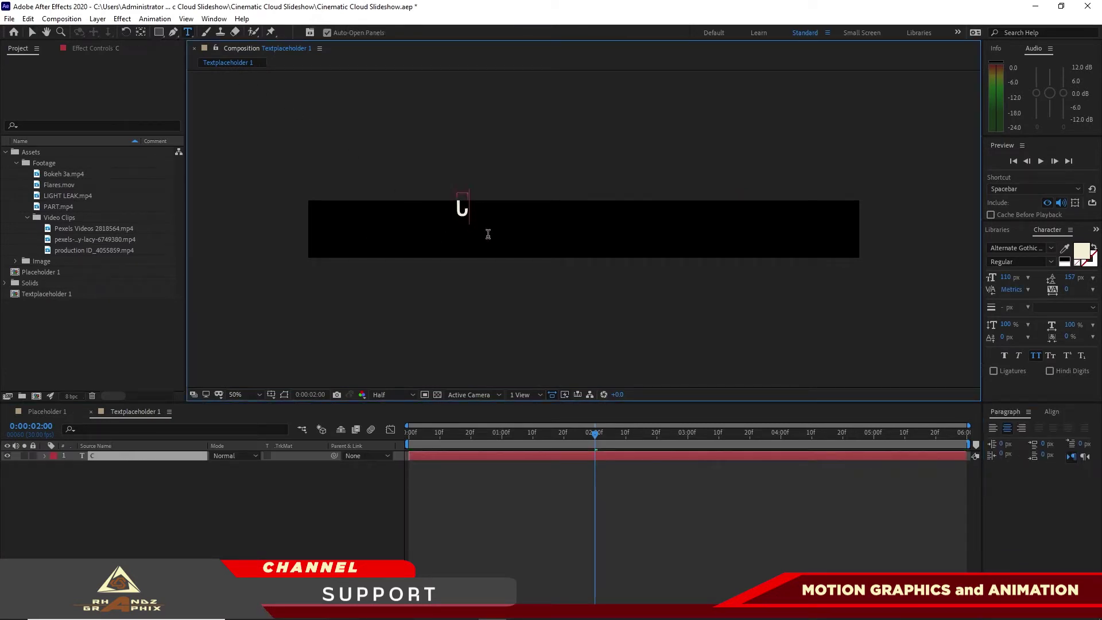
text(INEMAT)
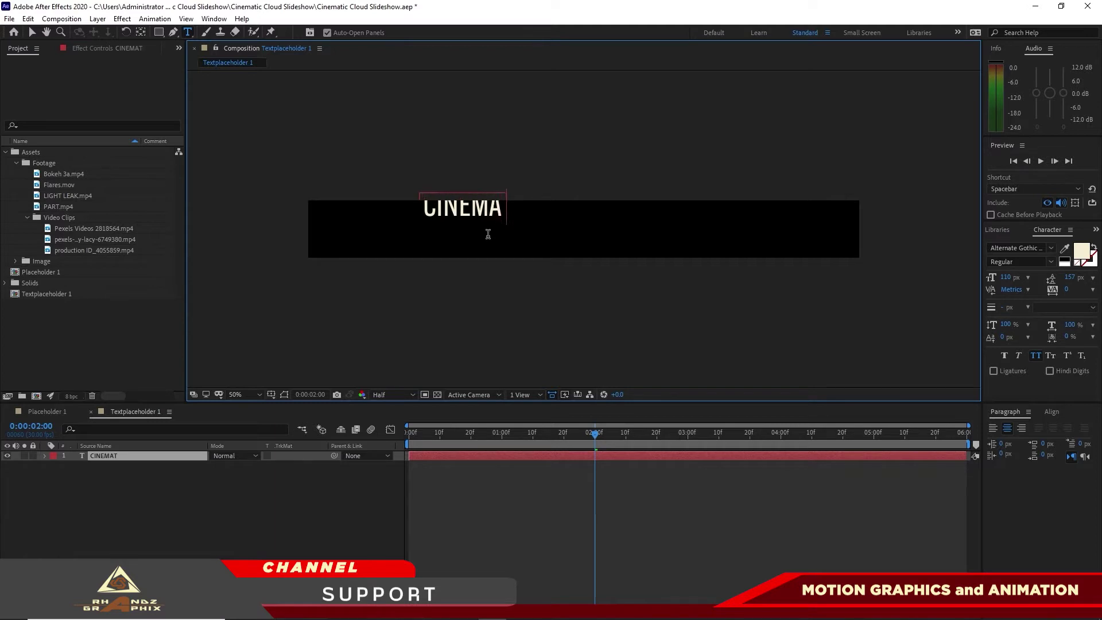
text(IC CLOUD)
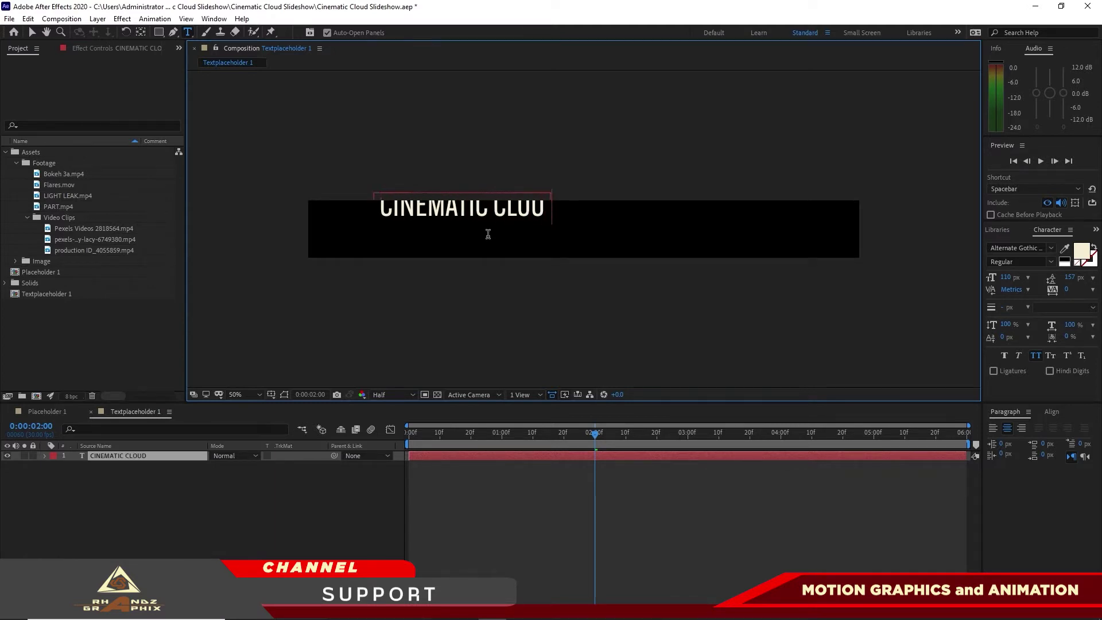
key(Escape)
Move the CINEMATIC CLOUD text down fully inside the frame and center it horizontally in the composition.
drag(465, 223, 470, 237)
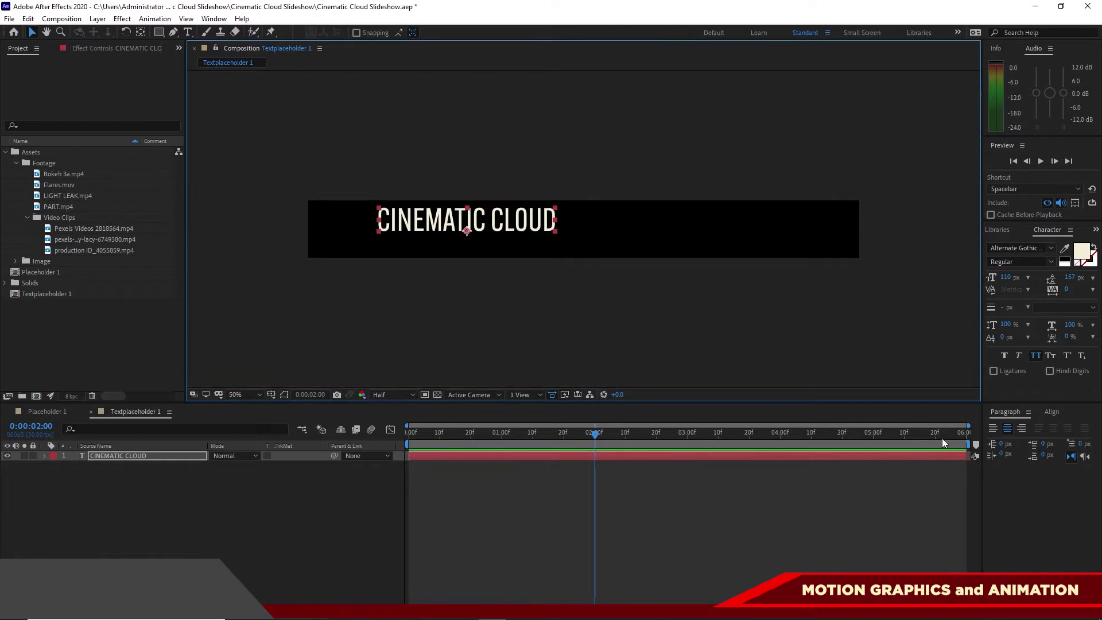
click(1055, 412)
click(1014, 441)
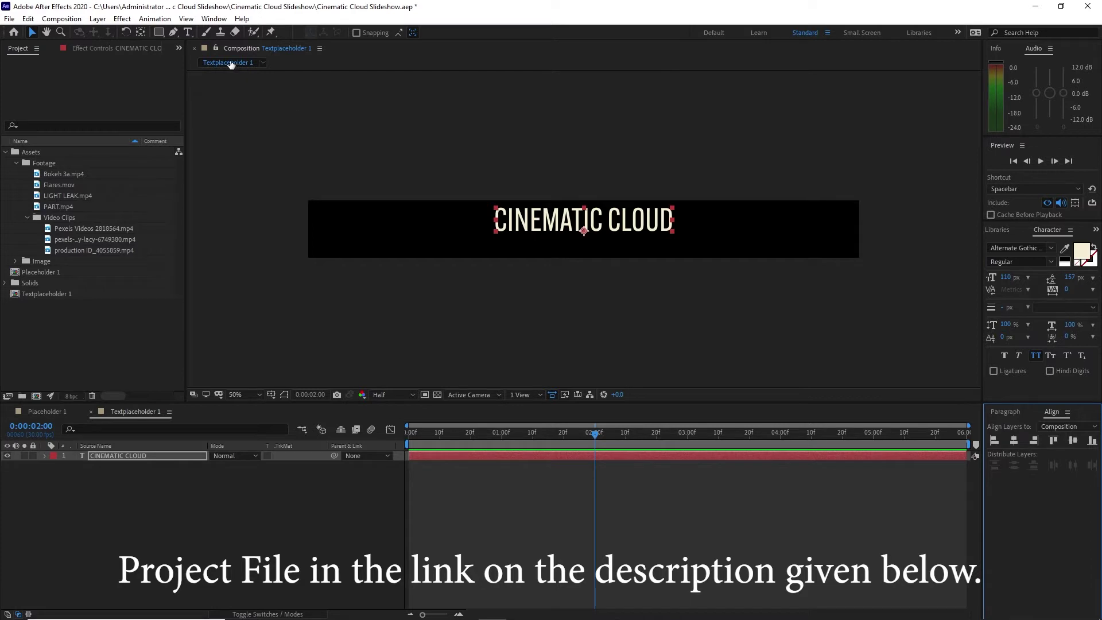
Add a second text layer reading "SLIDESHOW" in the empty area beside the CINEMATIC CLOUD title.
click(188, 31)
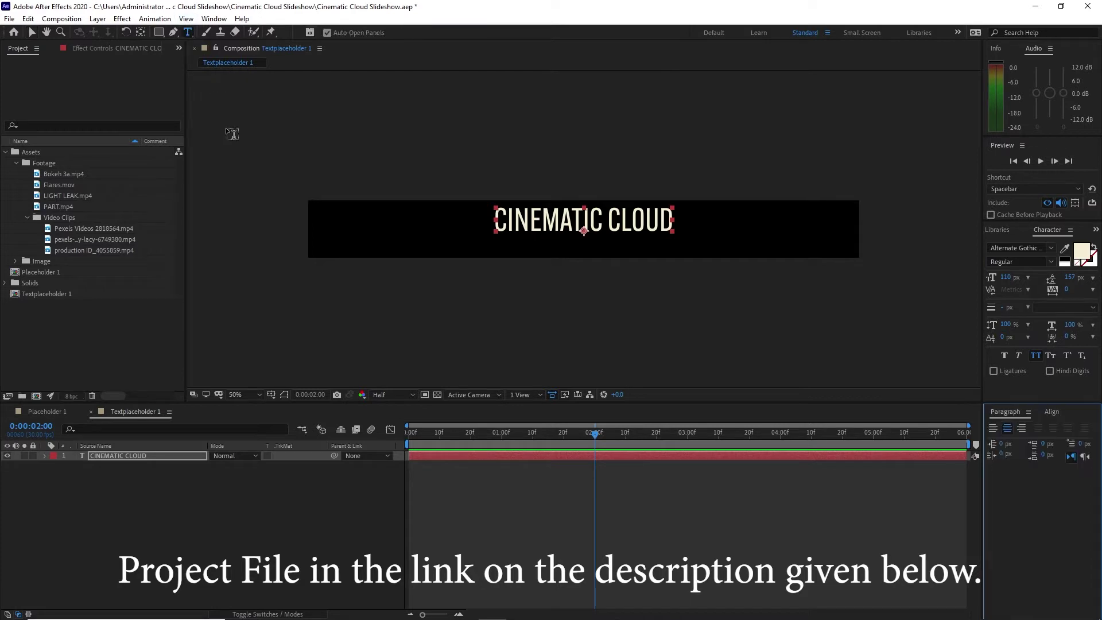
click(383, 237)
text(SLIDESHOW)
key(Escape)
key(v)
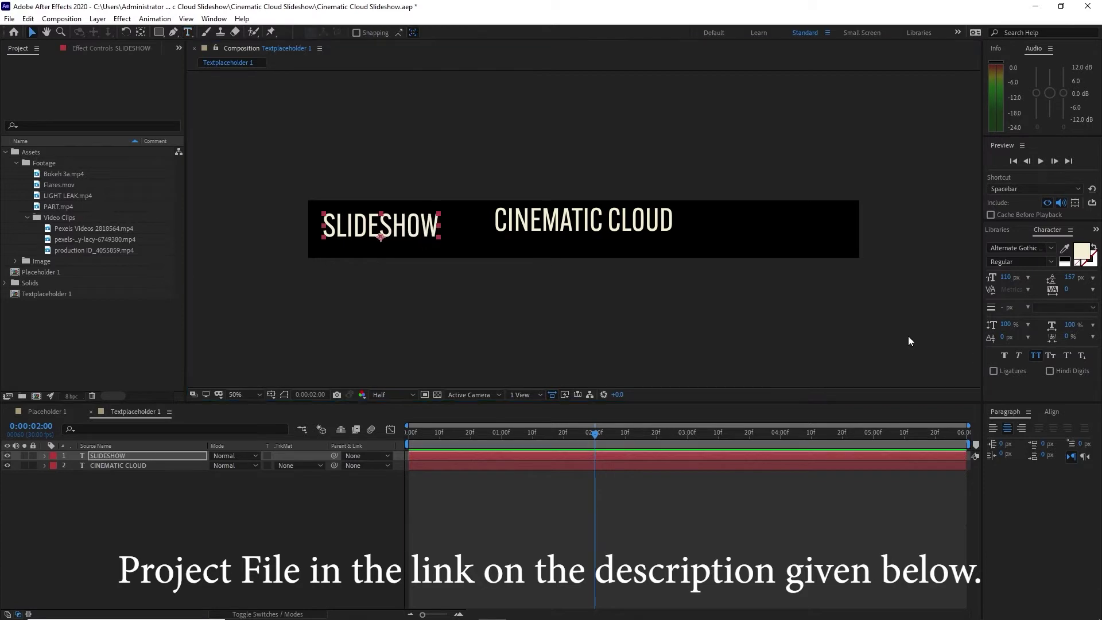
Set the SLIDESHOW text's font size to 50 px and its font style to Medium.
click(1005, 278)
text(50)
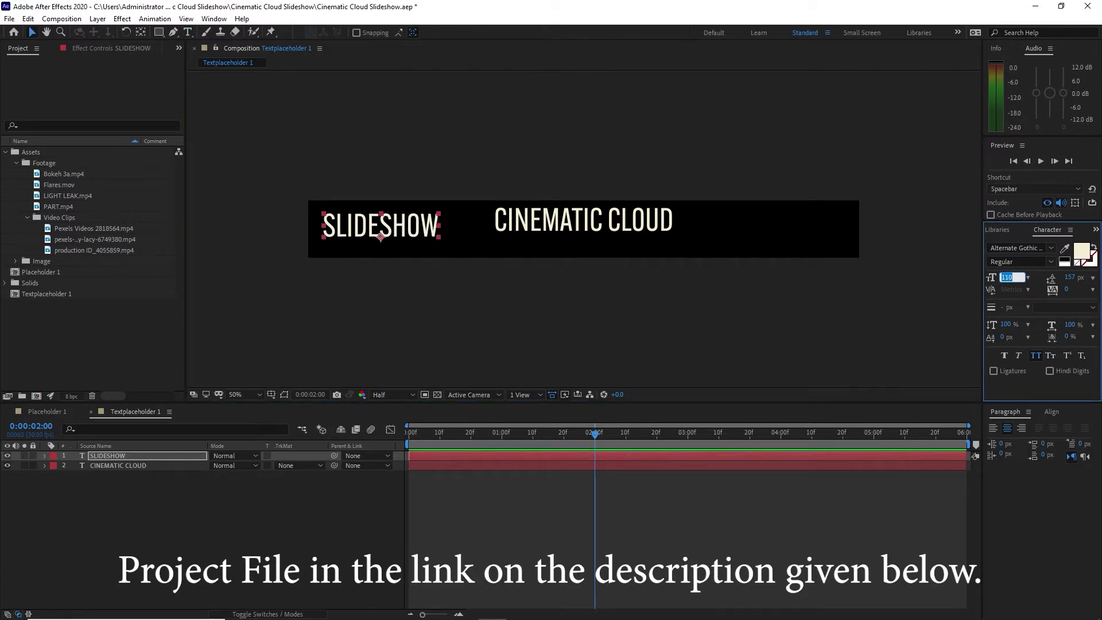
key(Caps_Lock)
key(Return)
key(Caps_Lock)
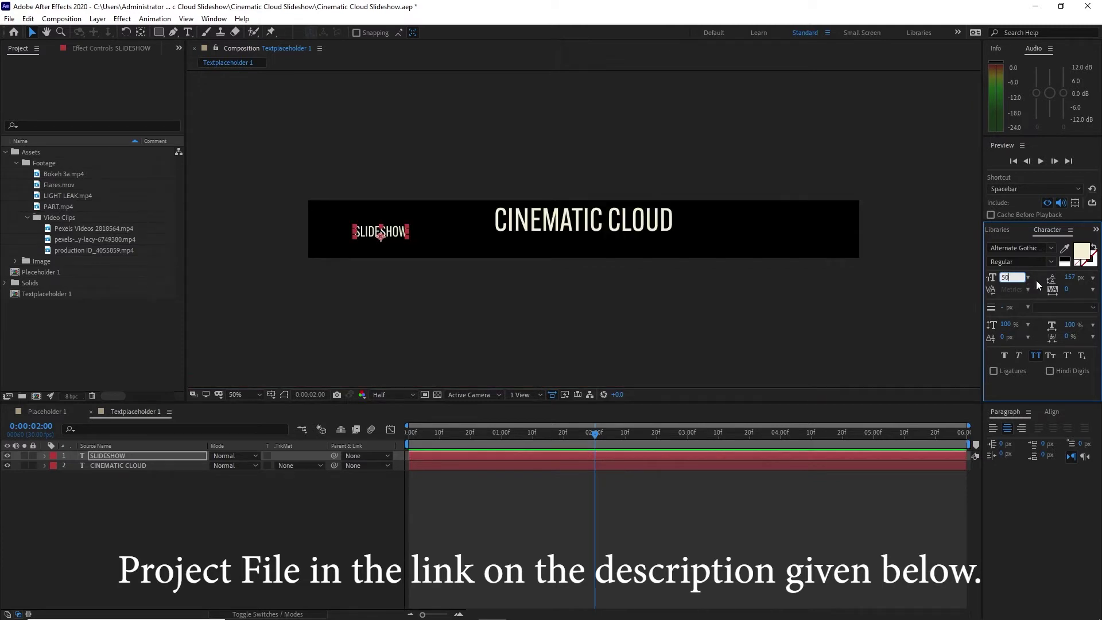
click(1052, 263)
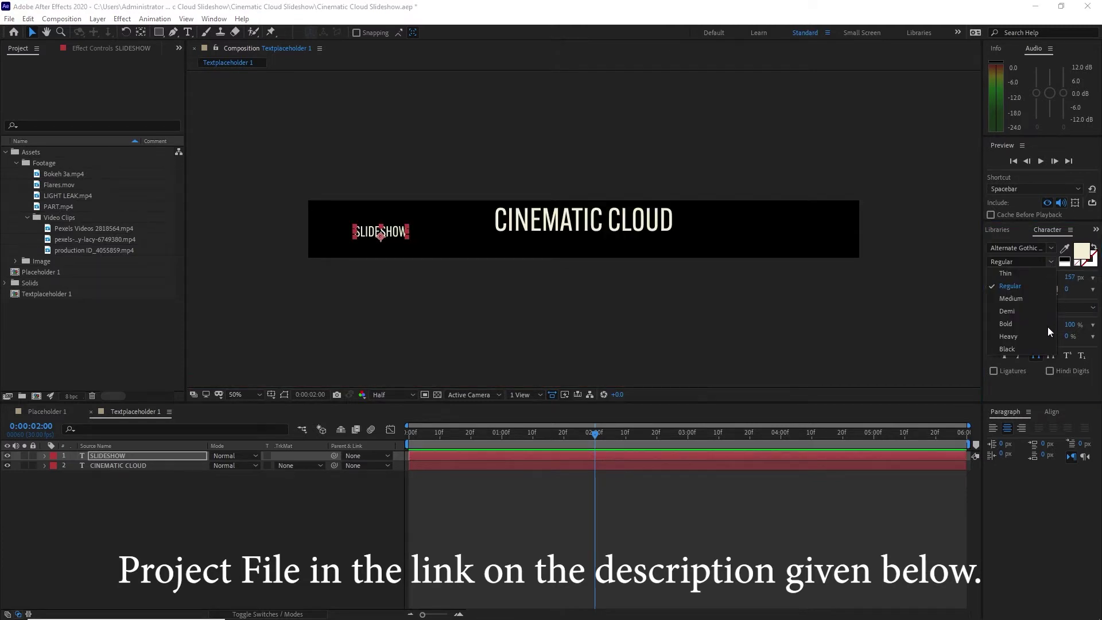
click(1012, 299)
Set the SLIDESHOW text's vertical scale to 80% and its tracking to 200.
click(1005, 325)
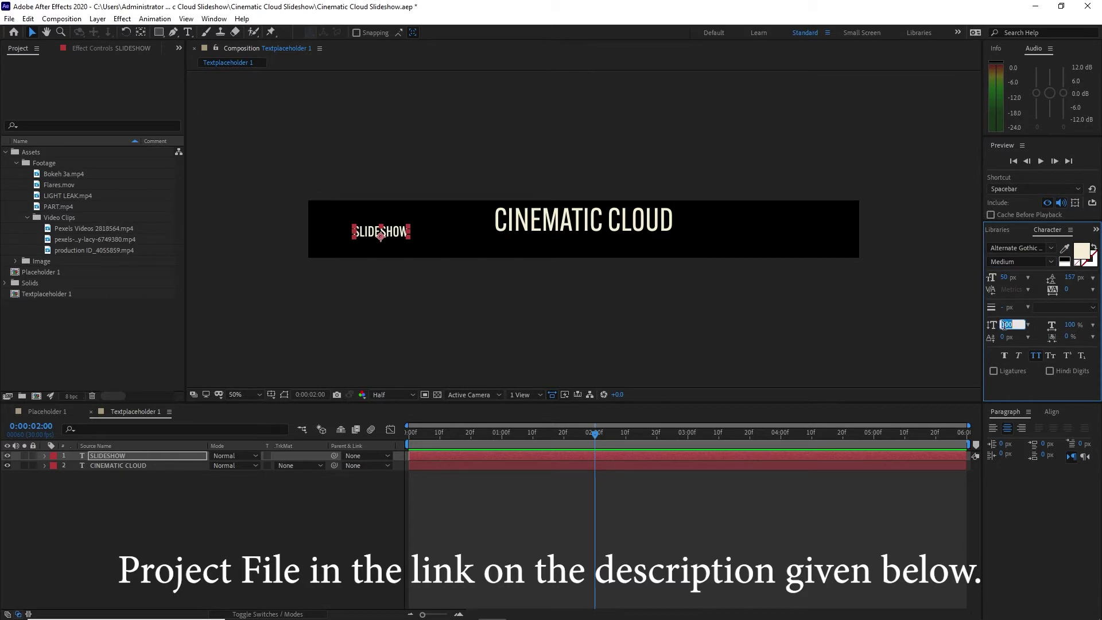
text(80)
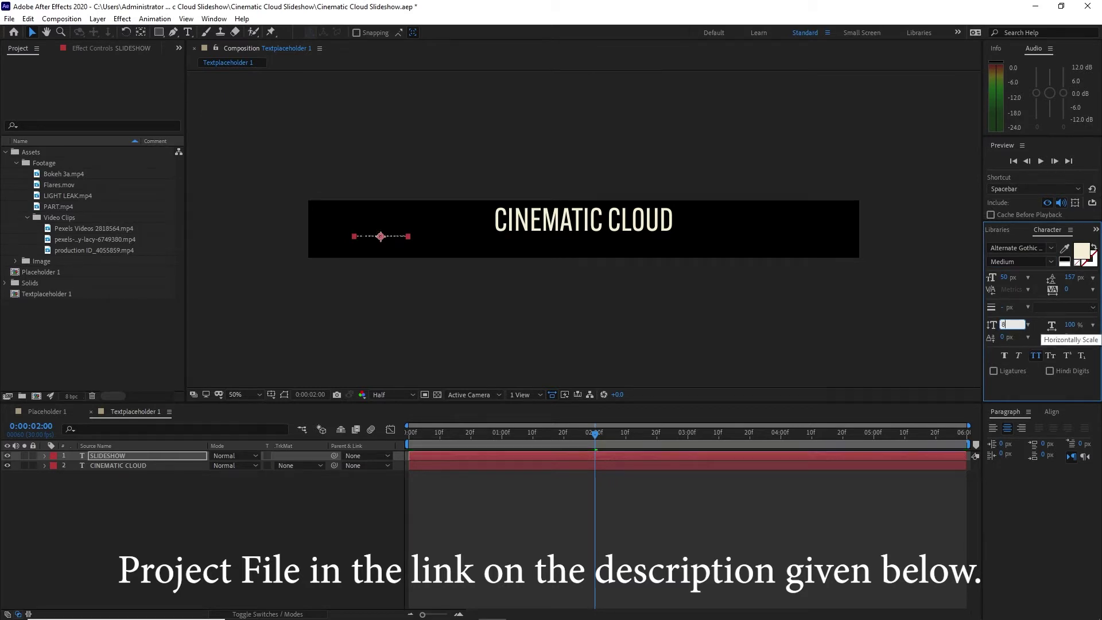
click(1093, 291)
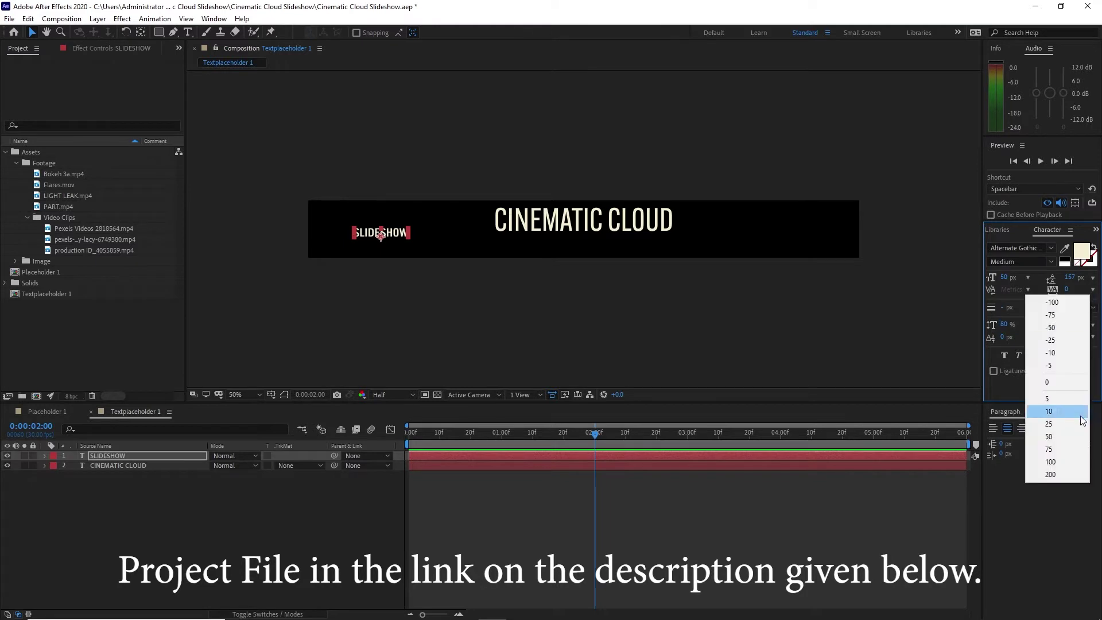
click(1082, 475)
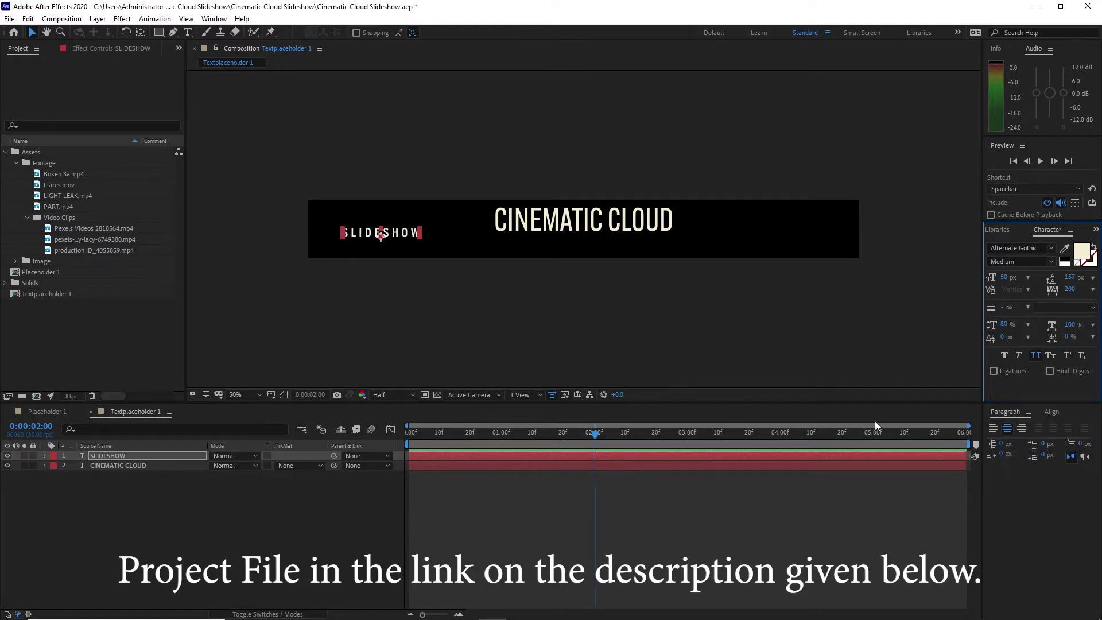
Center the SLIDESHOW text horizontally in the composition and place it just beneath the CINEMATIC CLOUD title.
click(1052, 412)
click(1014, 440)
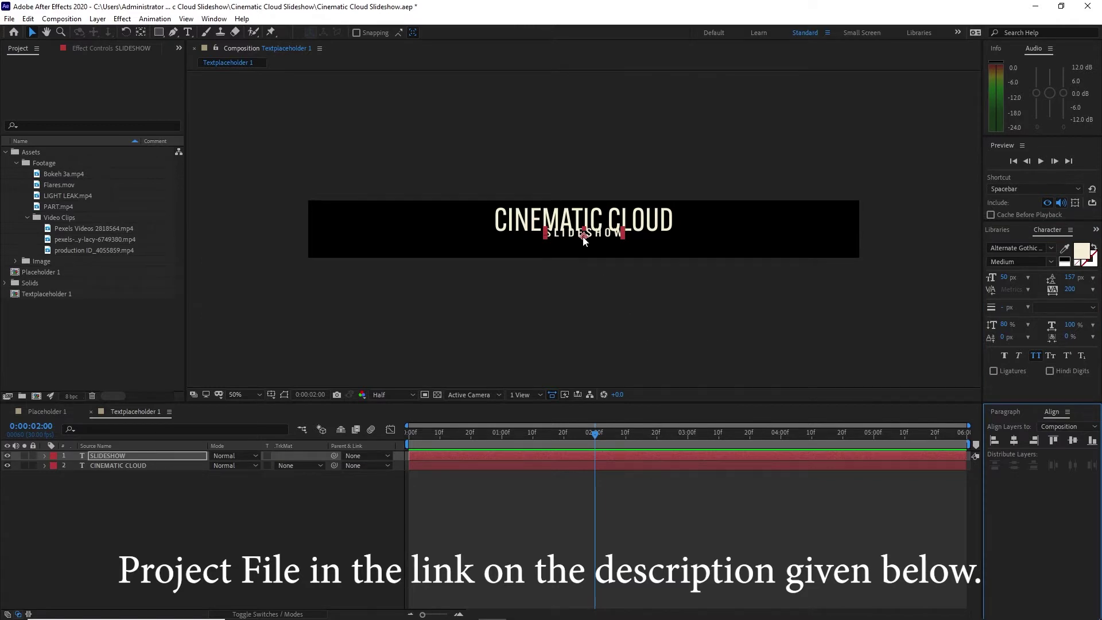
click(69, 500)
Add a Tracking animator to the SLIDESHOW layer and keyframe its Tracking Amount at 75 at 0:00.
click(45, 456)
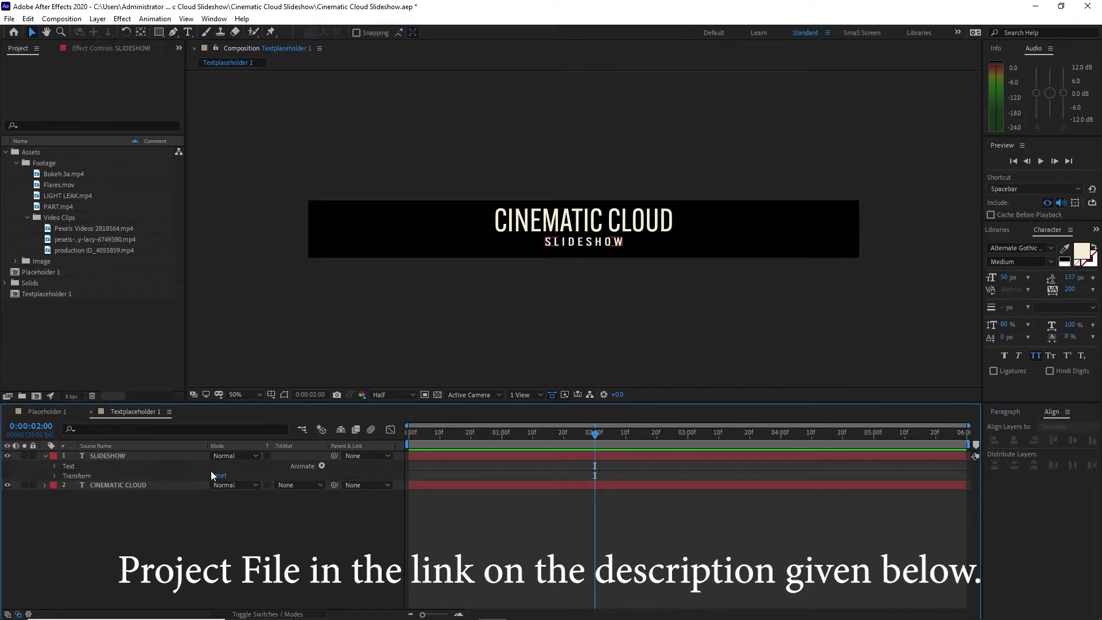
click(323, 466)
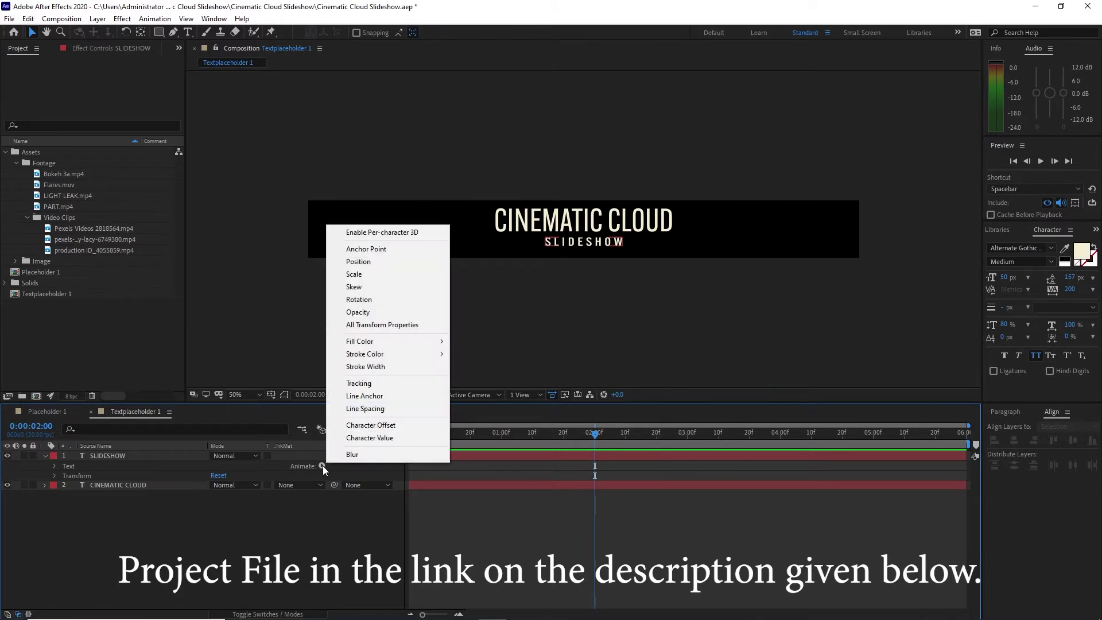
click(360, 384)
drag(437, 433, 401, 432)
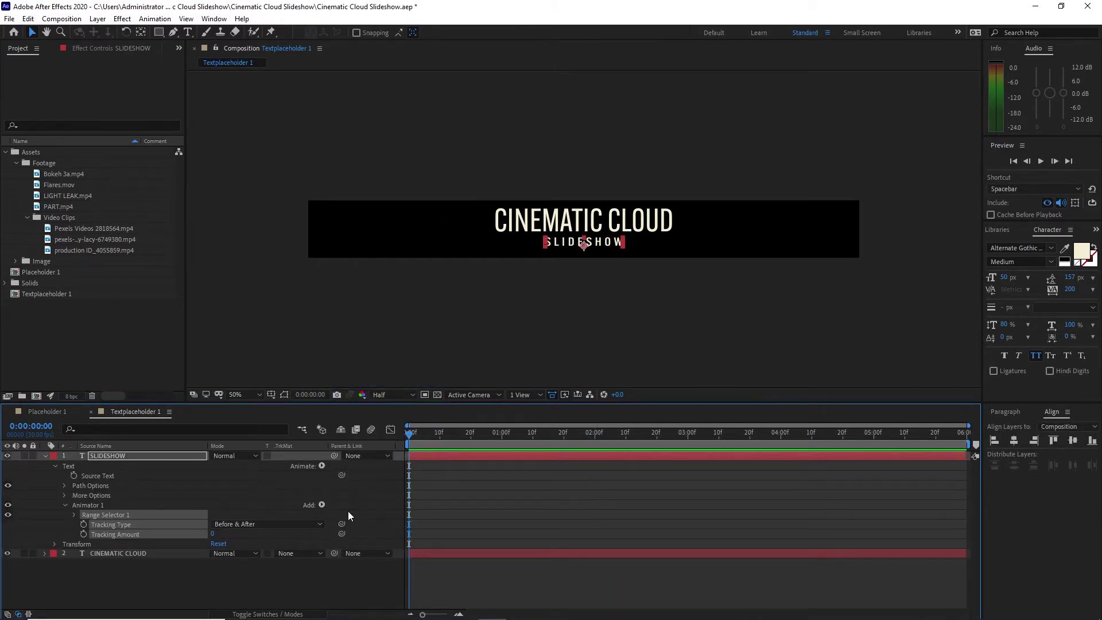
click(82, 534)
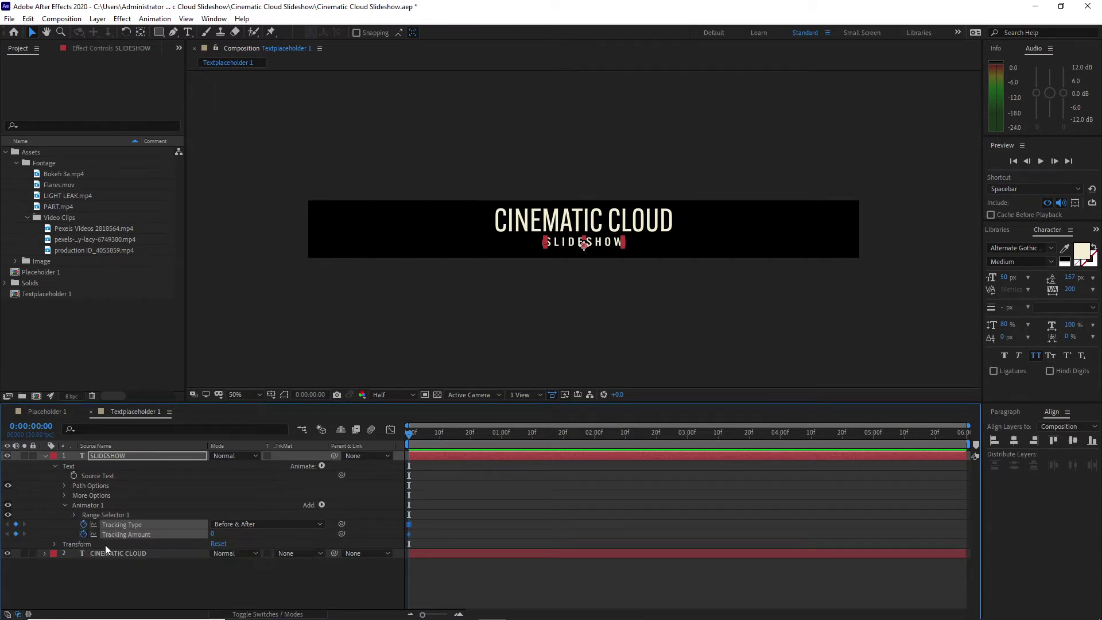
click(213, 534)
text(75)
Keyframe the SLIDESHOW layer's Tracking Amount at 0 at the 2-second mark.
click(409, 442)
drag(408, 435, 595, 441)
click(214, 534)
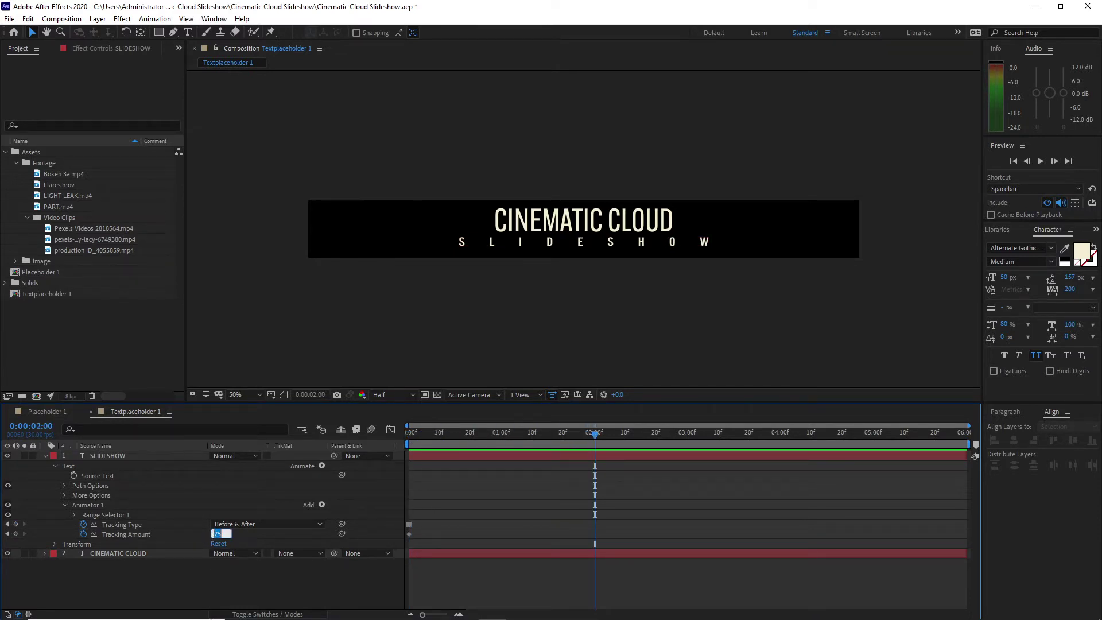
mouse_move(219, 617)
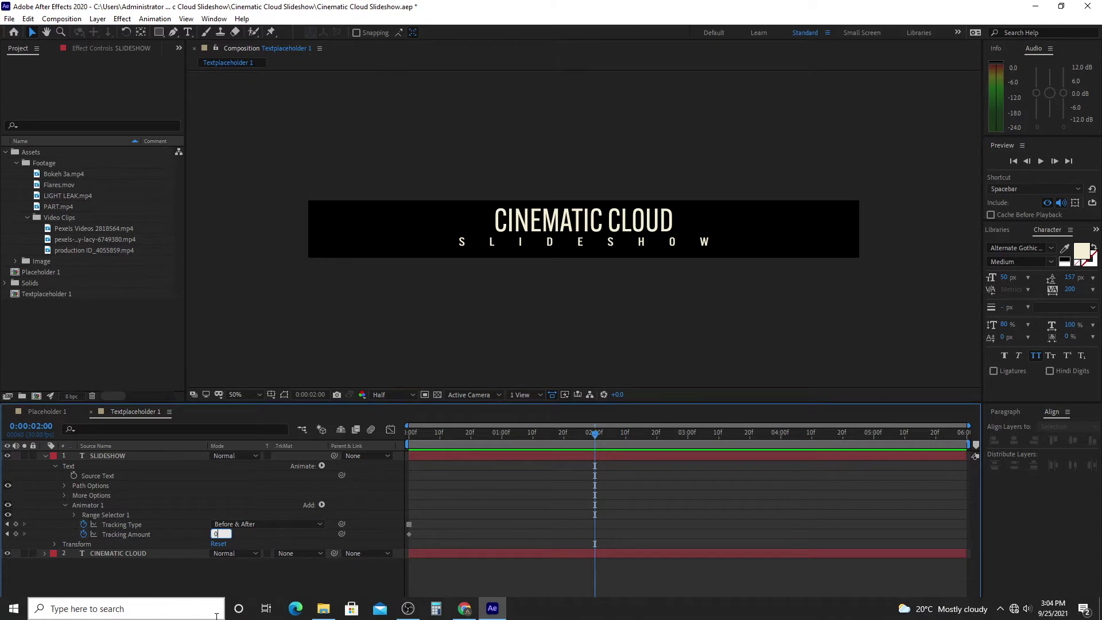
text(0)
key(Return)
Add a Tracking animator to the CINEMATIC CLOUD layer and start keyframing its tracking at 0:00 with an amount of 0.
click(118, 553)
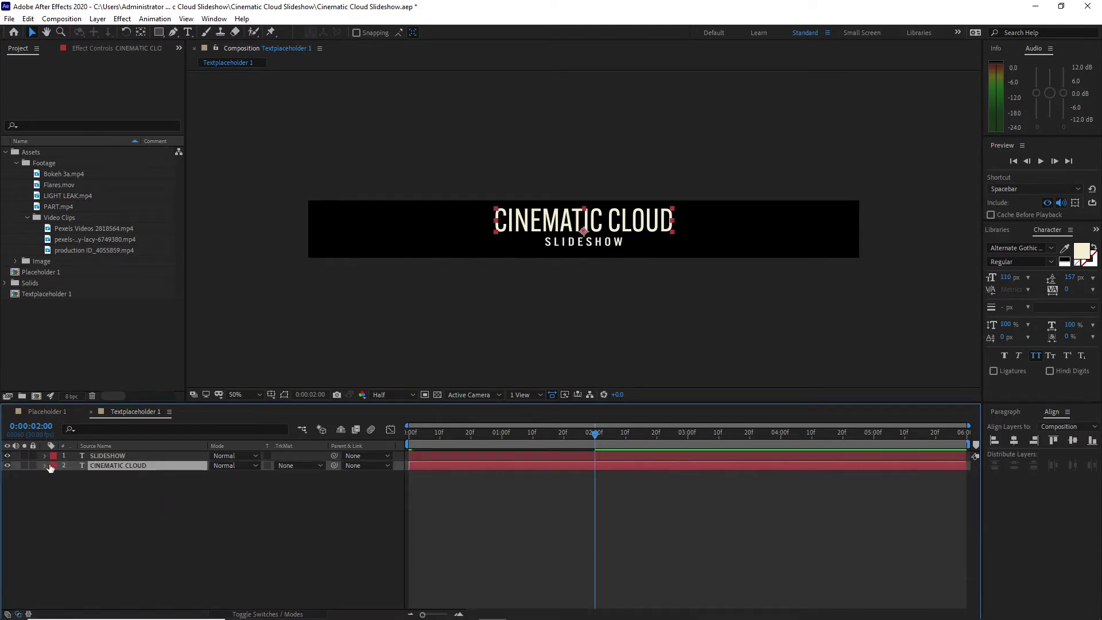
click(44, 467)
click(322, 476)
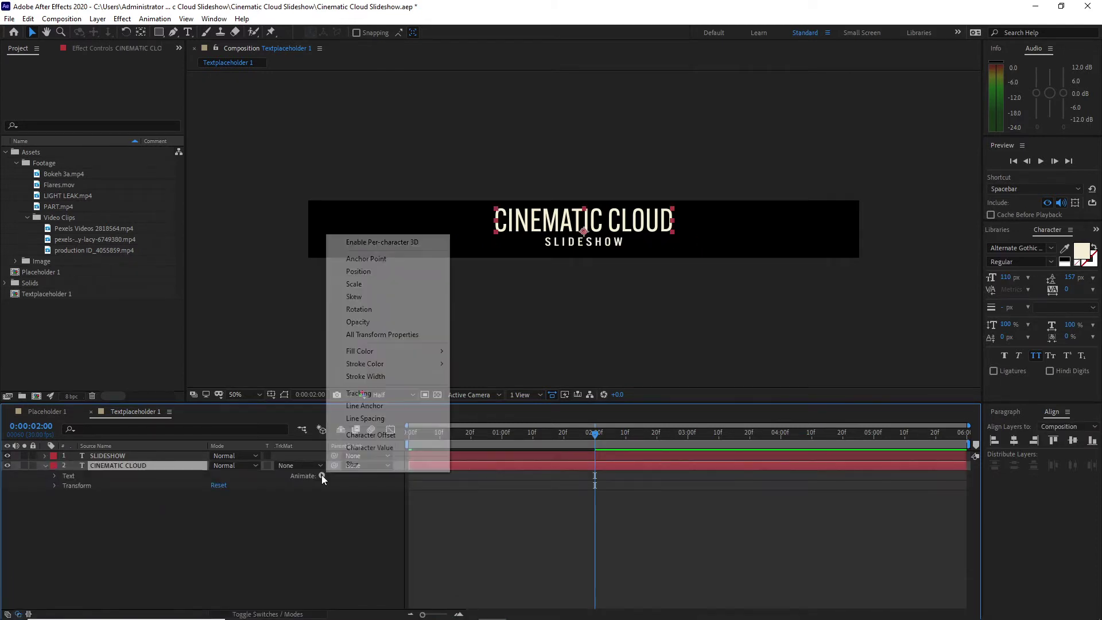
click(337, 400)
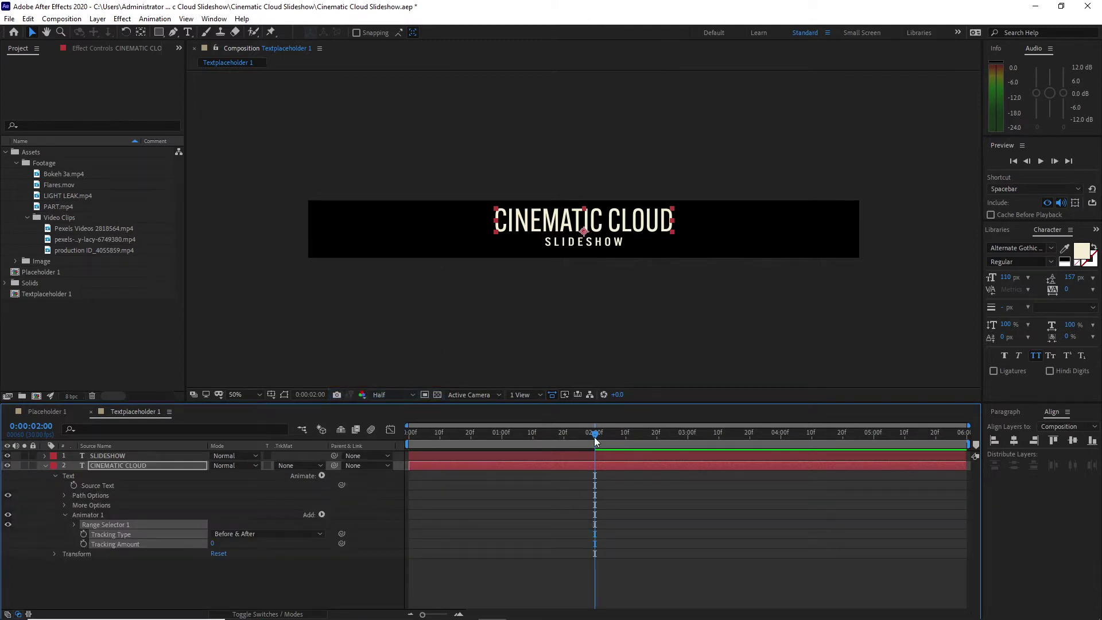
drag(594, 436, 385, 441)
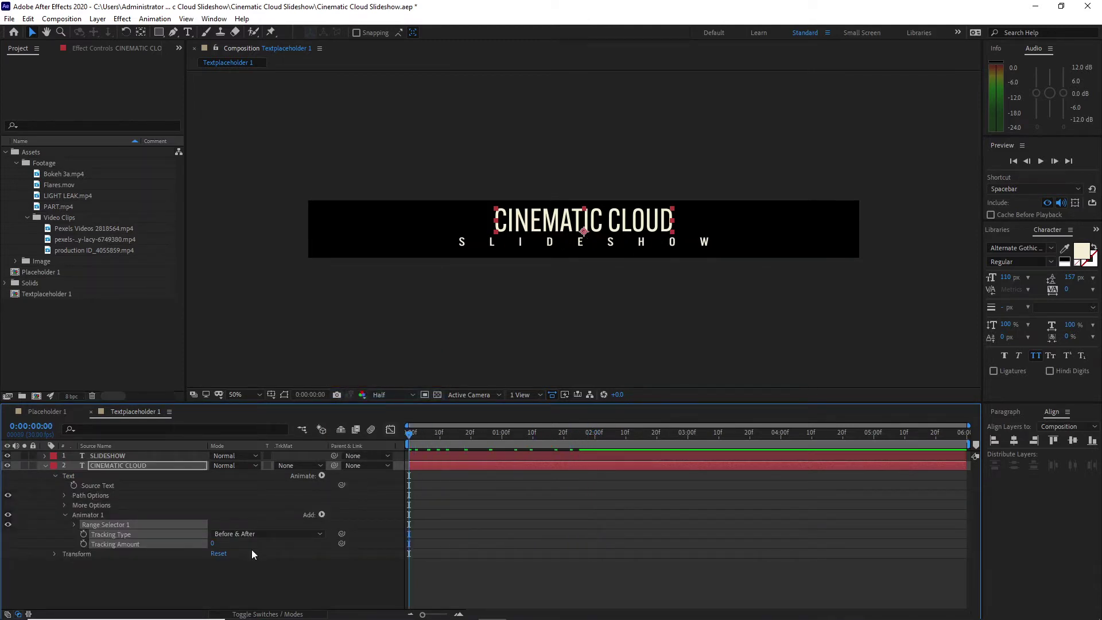
click(83, 544)
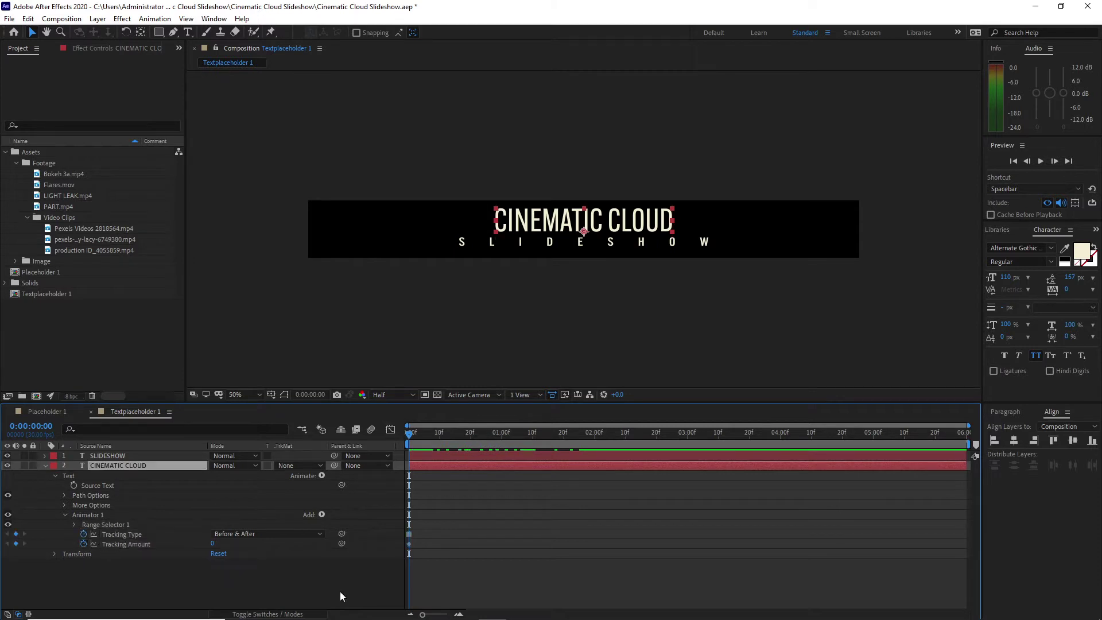
Keyframe the CINEMATIC CLOUD layer's Tracking Amount at 20 at 0:00:01:10.
click(533, 438)
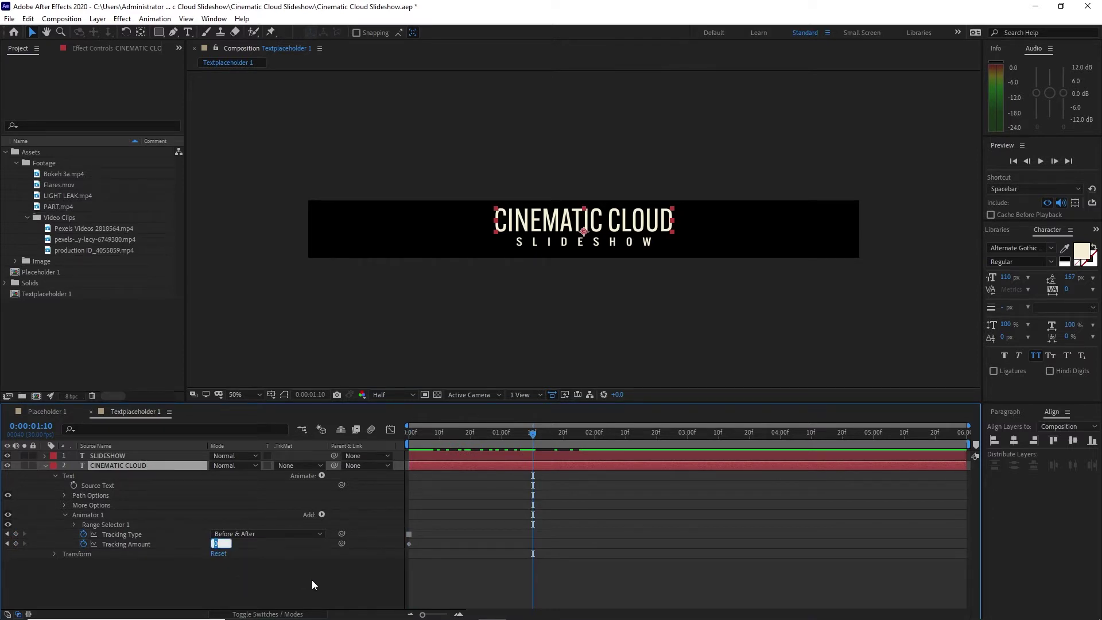
text(20)
key(Return)
Apply Easy Ease to the tracking keyframes of both text layers, then collapse the layers' properties.
click(45, 456)
drag(499, 402, 499, 310)
drag(627, 430, 405, 550)
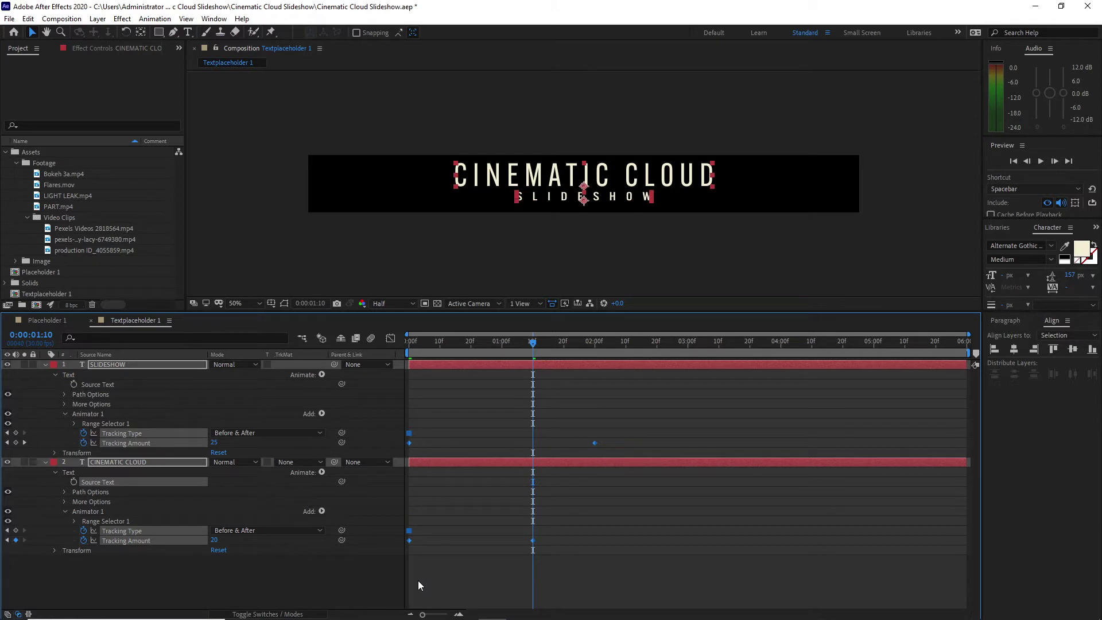
key(F9)
click(418, 580)
click(44, 365)
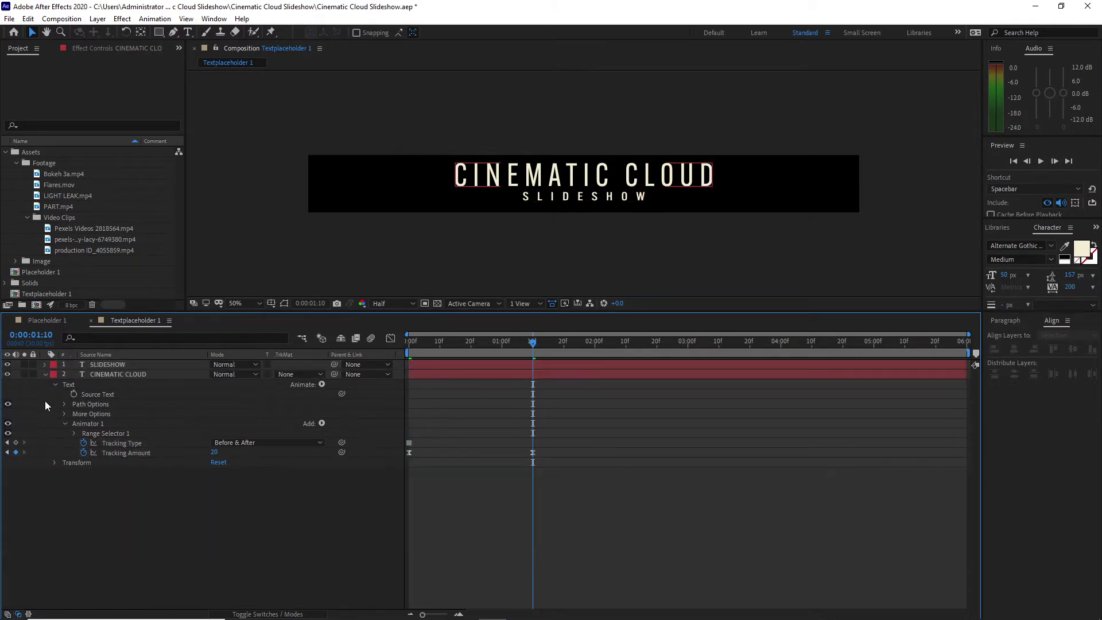
click(45, 375)
drag(58, 314, 59, 447)
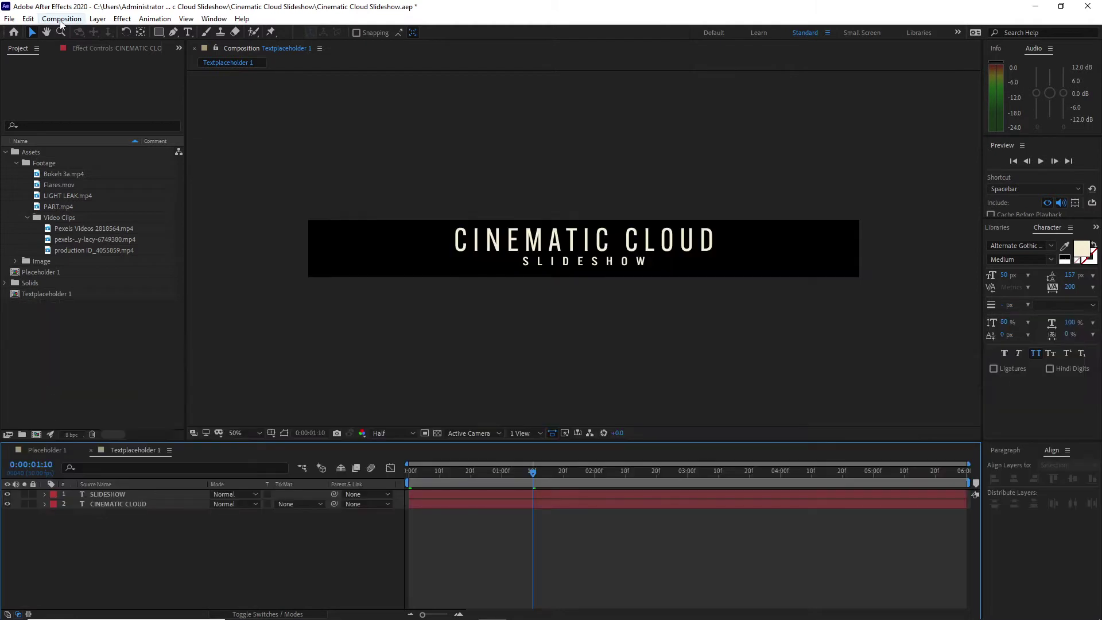
Create a new composition named "Media 1" with a height of 1080 px.
click(62, 18)
click(68, 32)
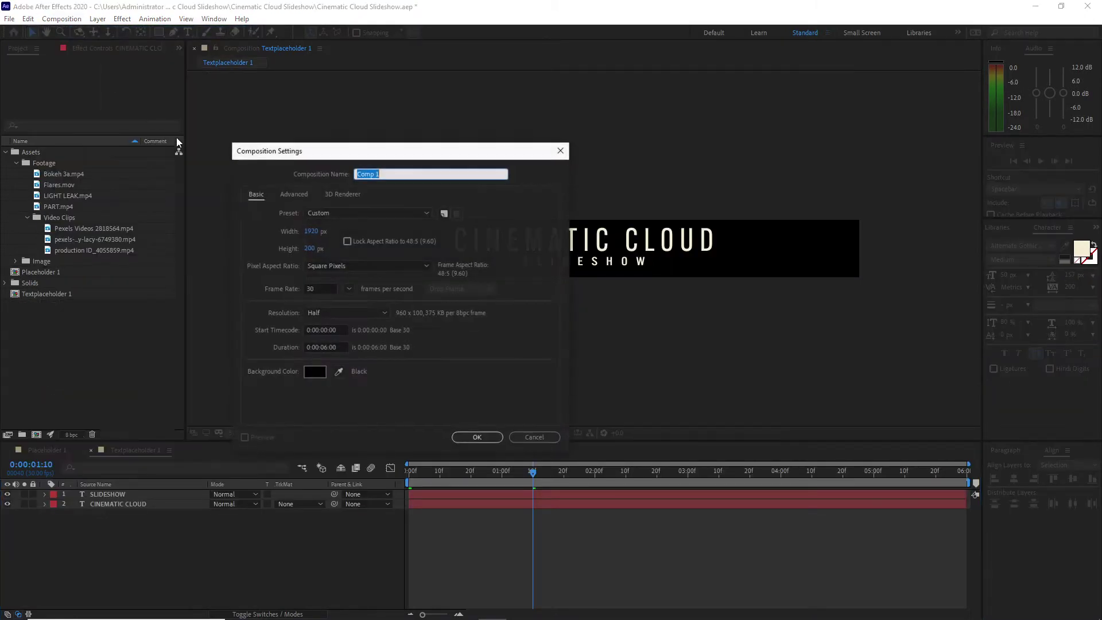
text(Media)
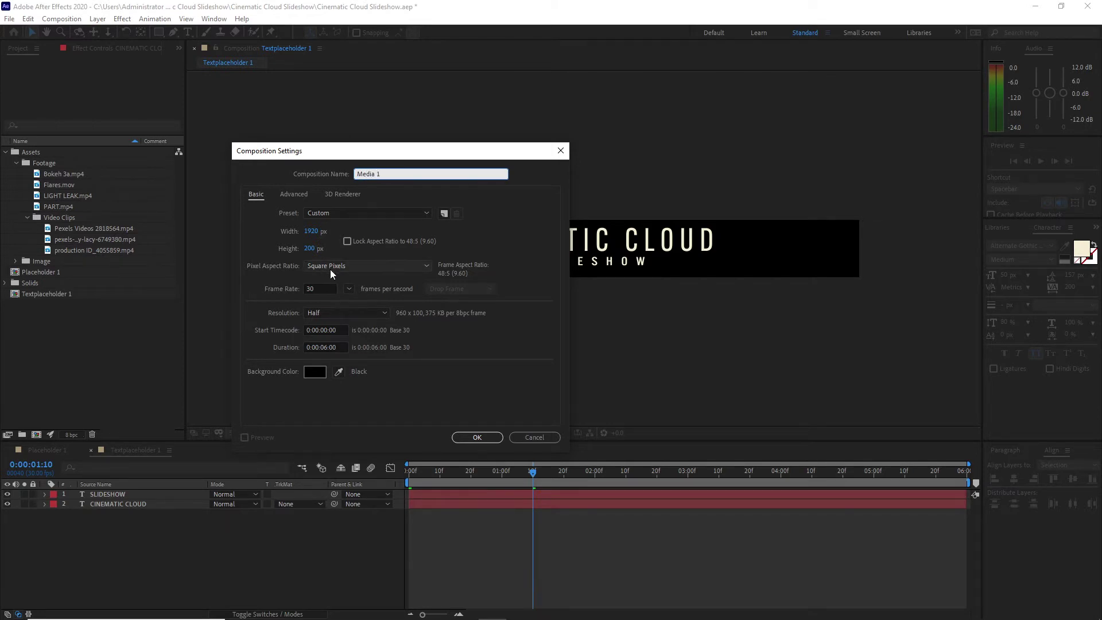
click(312, 249)
text(1)
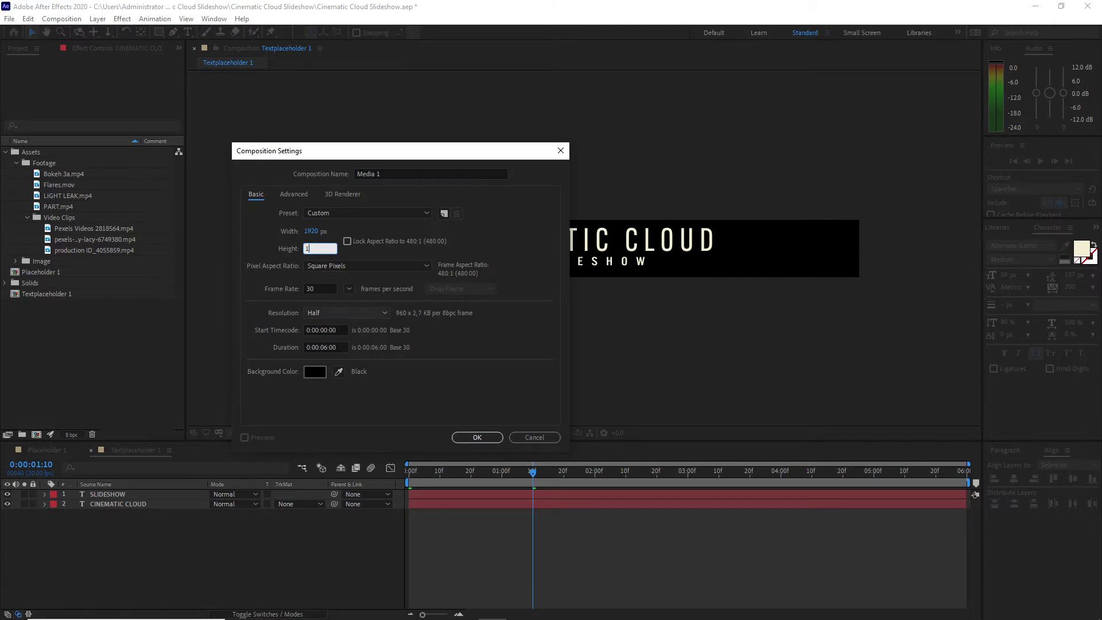
text(080)
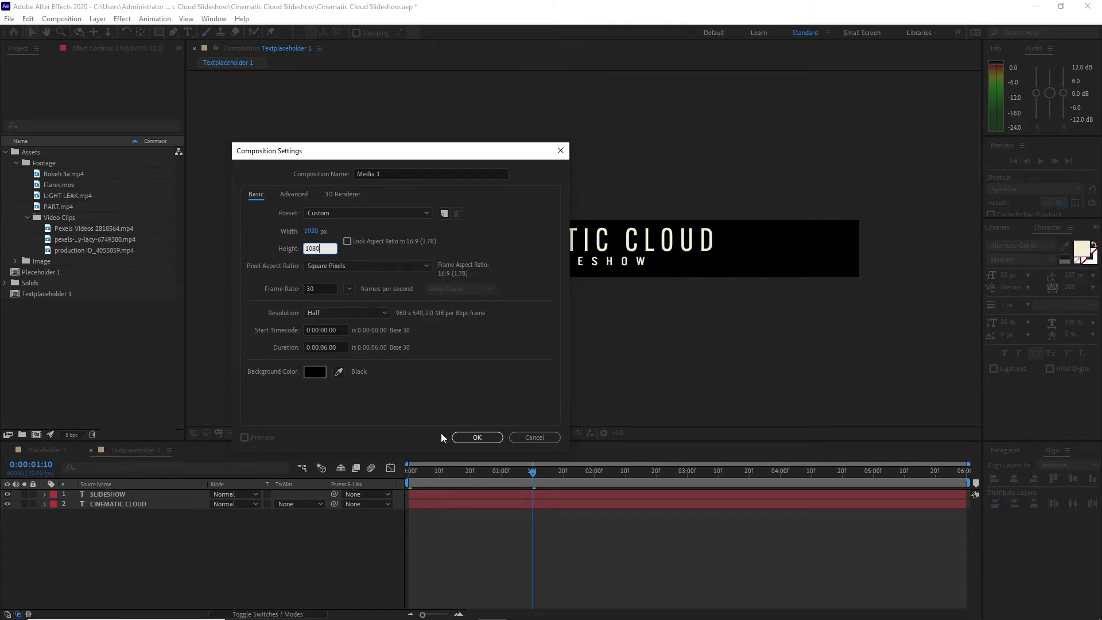
click(460, 438)
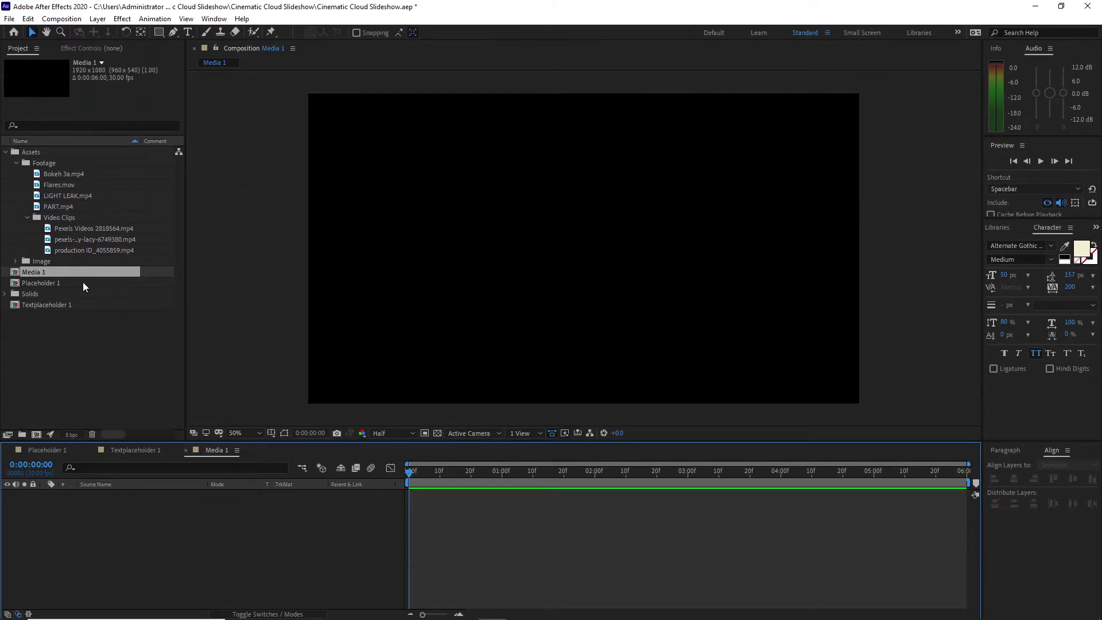
Add Placeholder 1 to the Media 1 timeline with Textplaceholder 1 above it, and preview the result.
drag(83, 286, 105, 515)
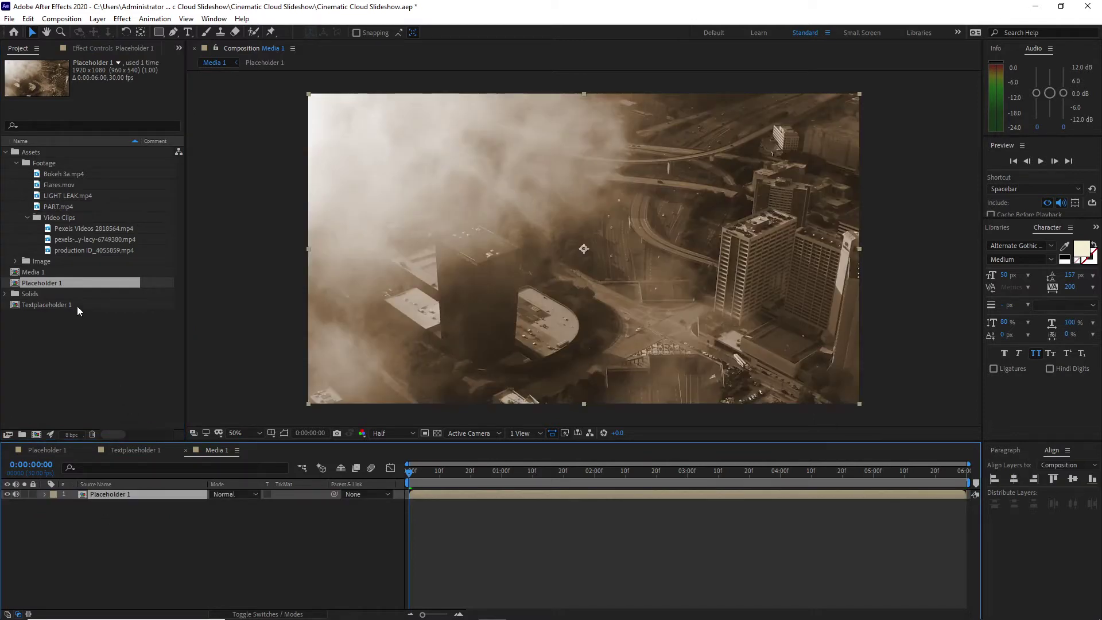
drag(75, 303, 112, 493)
key(space)
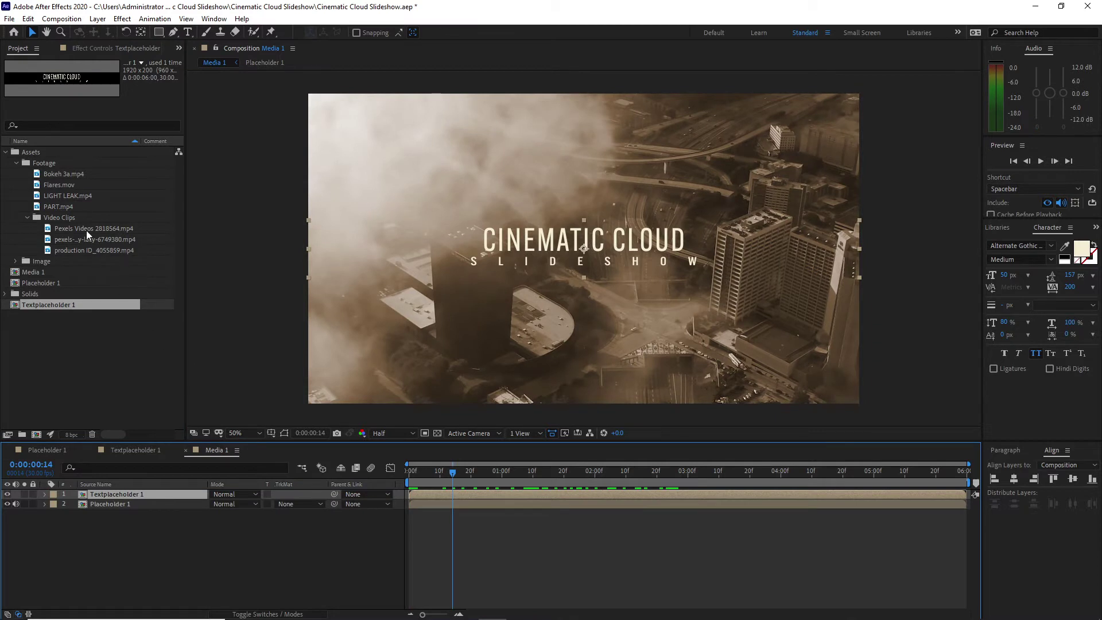
Add Flares.mov as the top layer of Media 1 and PART.mp4 directly below it.
drag(63, 188, 63, 476)
drag(67, 494, 67, 493)
drag(72, 205, 75, 509)
click(188, 556)
Pre-compose the PART.mp4 layer with all attributes moved into the new composition, and set its blending mode to Add.
click(170, 508)
right_click(170, 508)
click(204, 445)
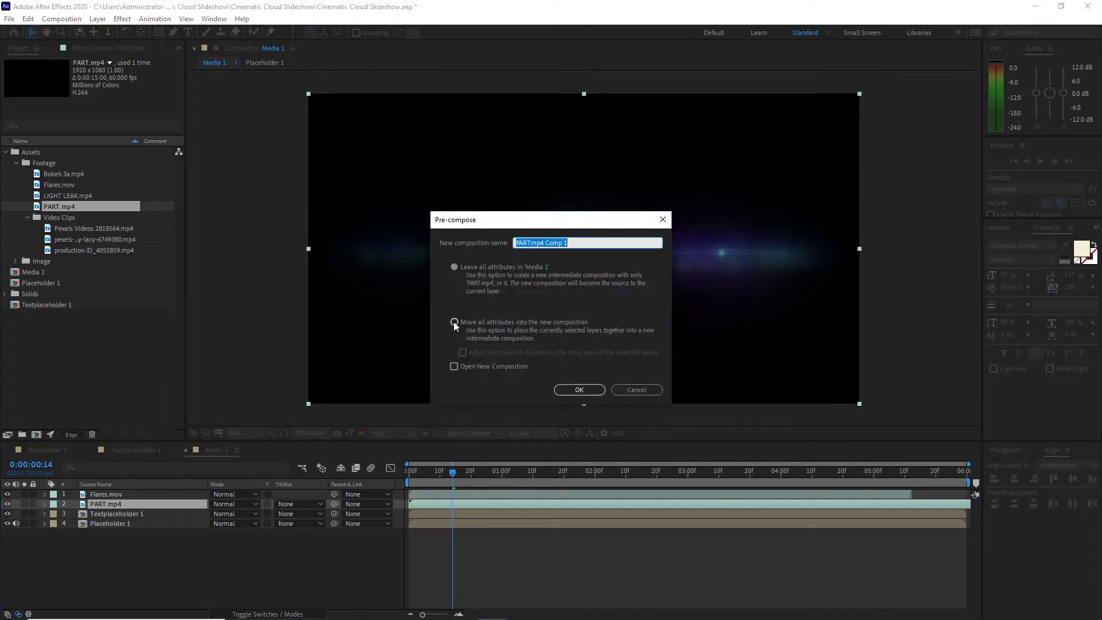
click(454, 322)
click(553, 388)
click(255, 504)
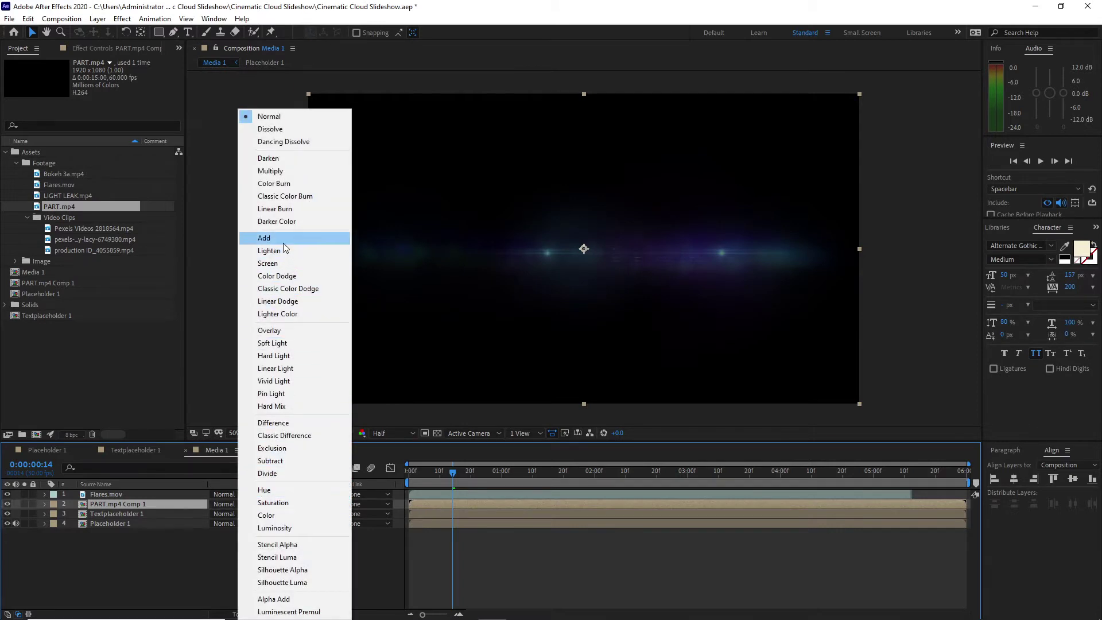
click(284, 243)
key(F4)
Pre-compose the Flares.mov layer with all attributes moved into the new composition, and set its blending mode to Add.
click(167, 495)
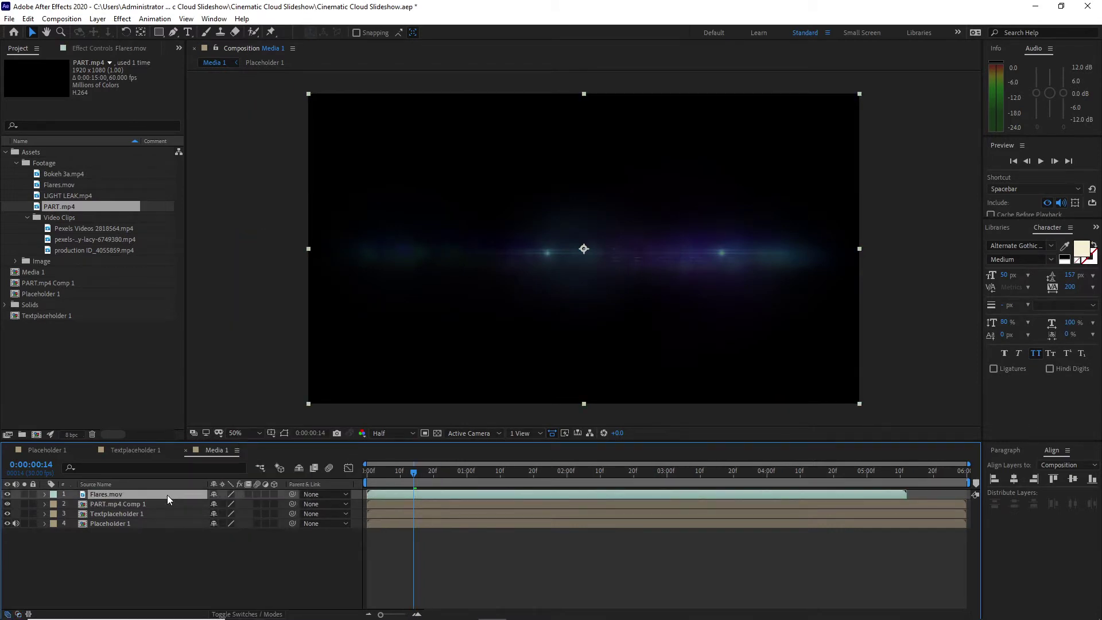
right_click(167, 495)
click(198, 432)
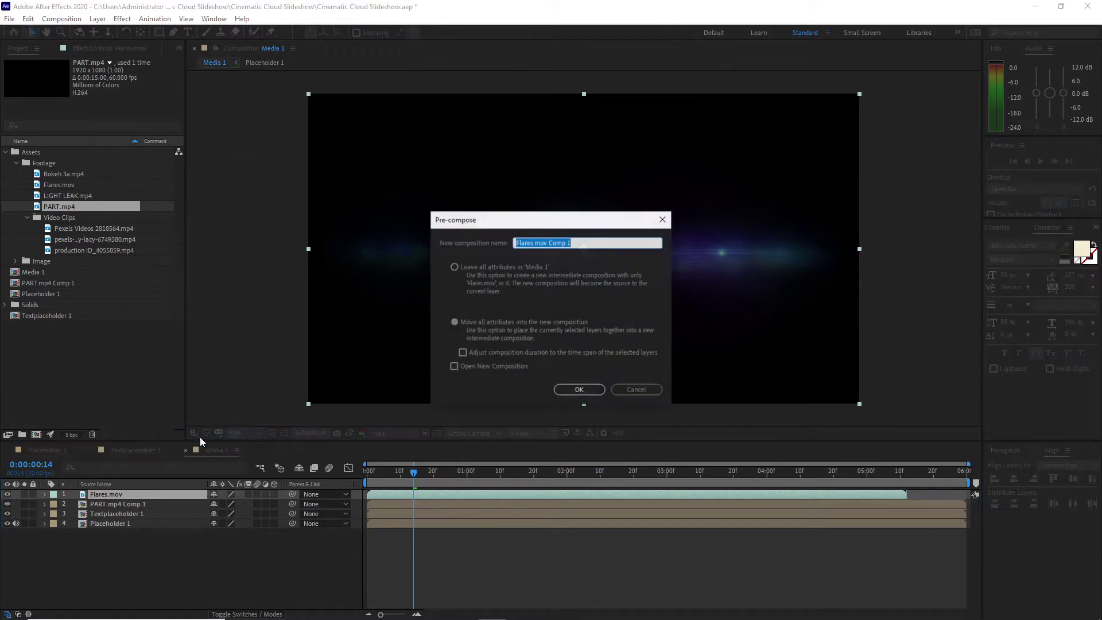
click(455, 322)
click(578, 390)
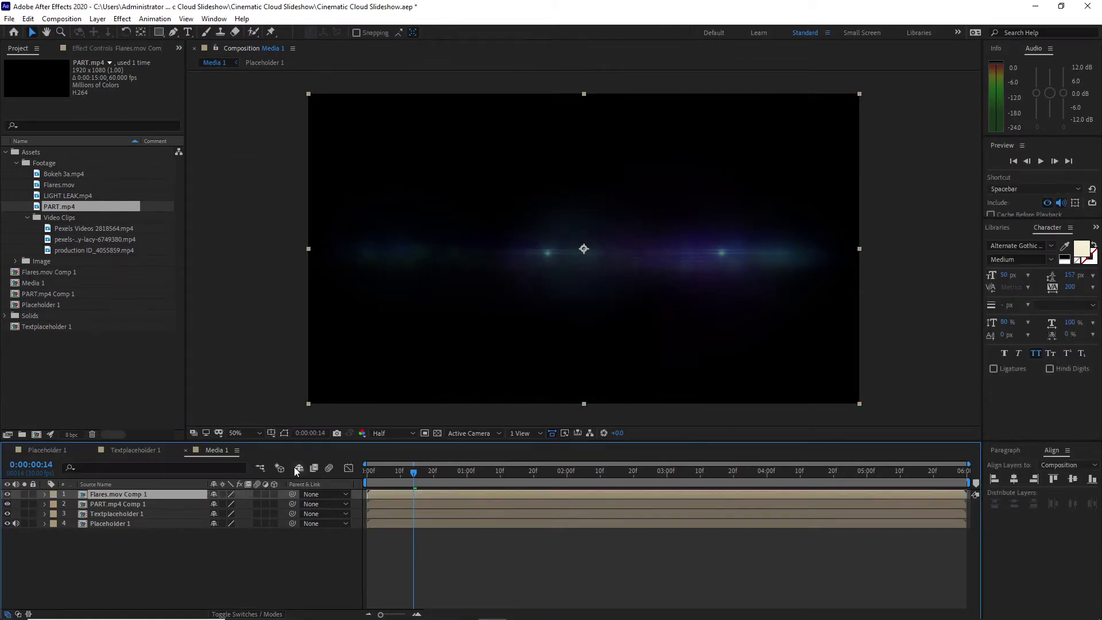
click(247, 614)
click(299, 495)
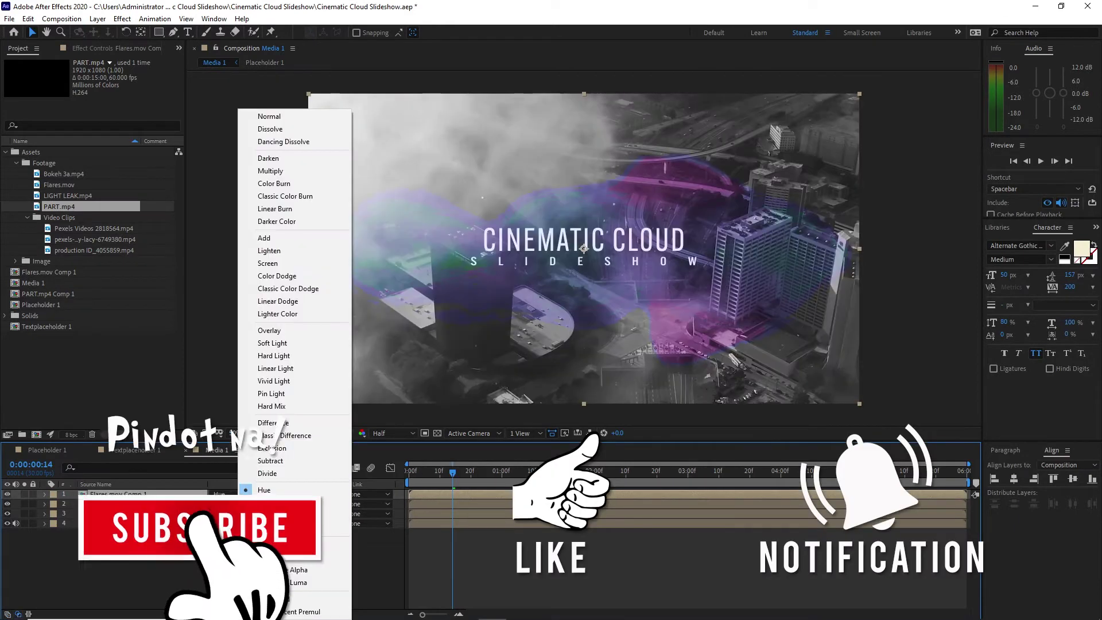
click(281, 240)
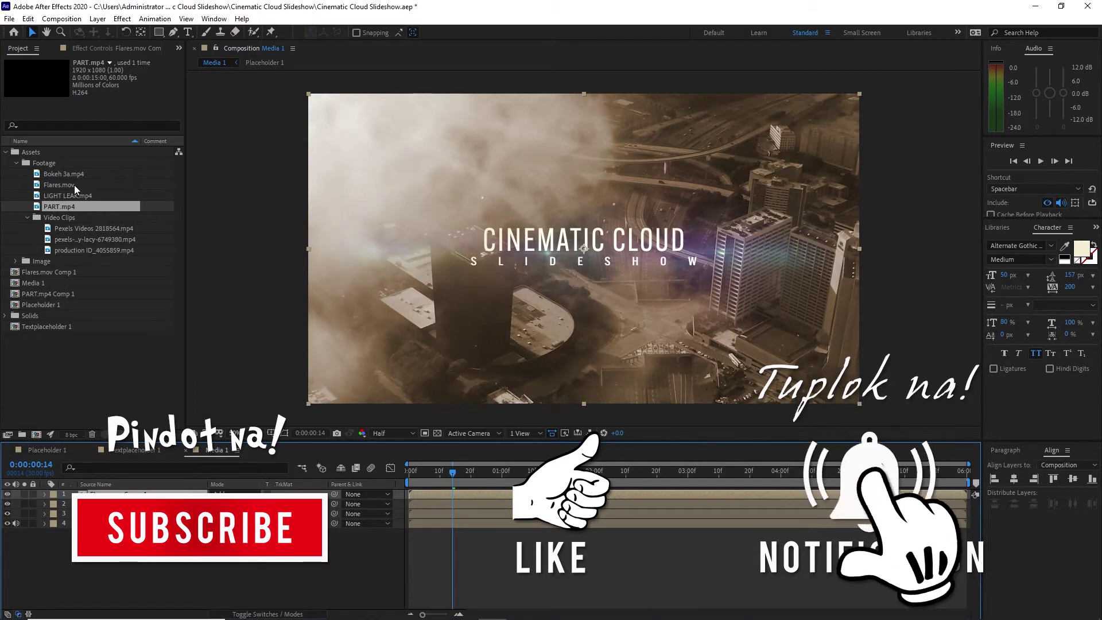
Add LIGHT LEAK.mp4 as the top layer and pre-compose it with all attributes moved into the new composition.
drag(72, 195, 83, 499)
right_click(144, 494)
click(186, 432)
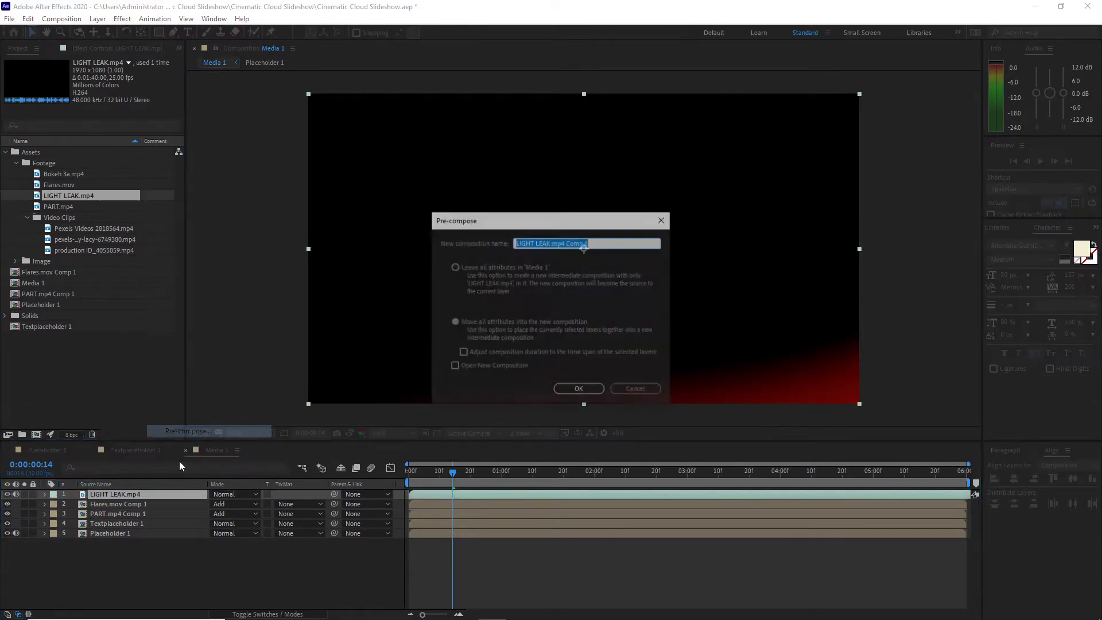
click(455, 323)
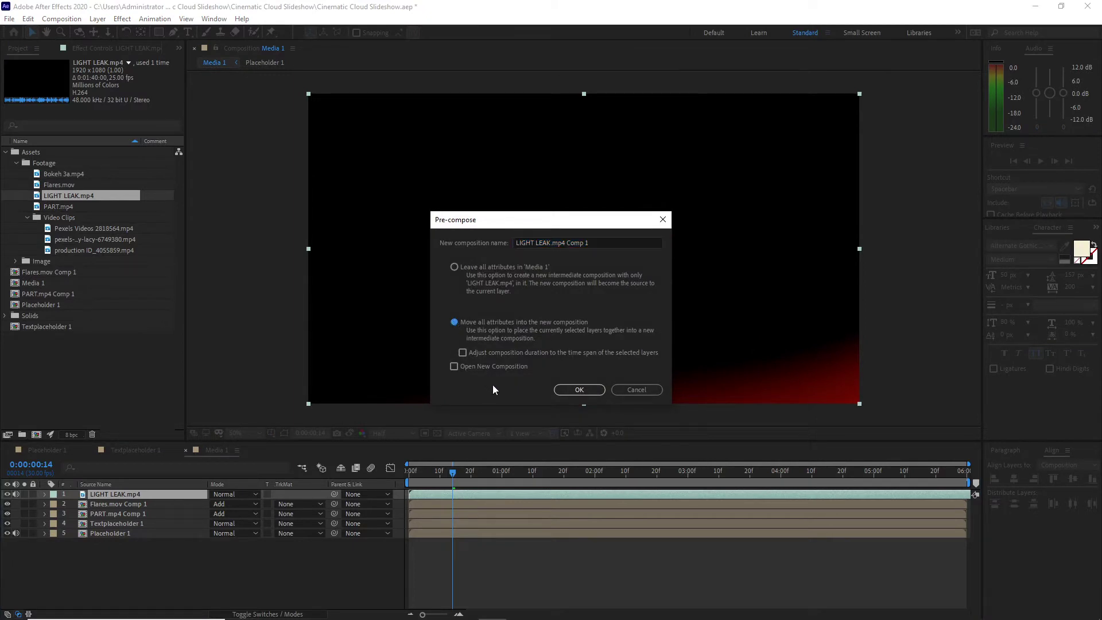
click(556, 391)
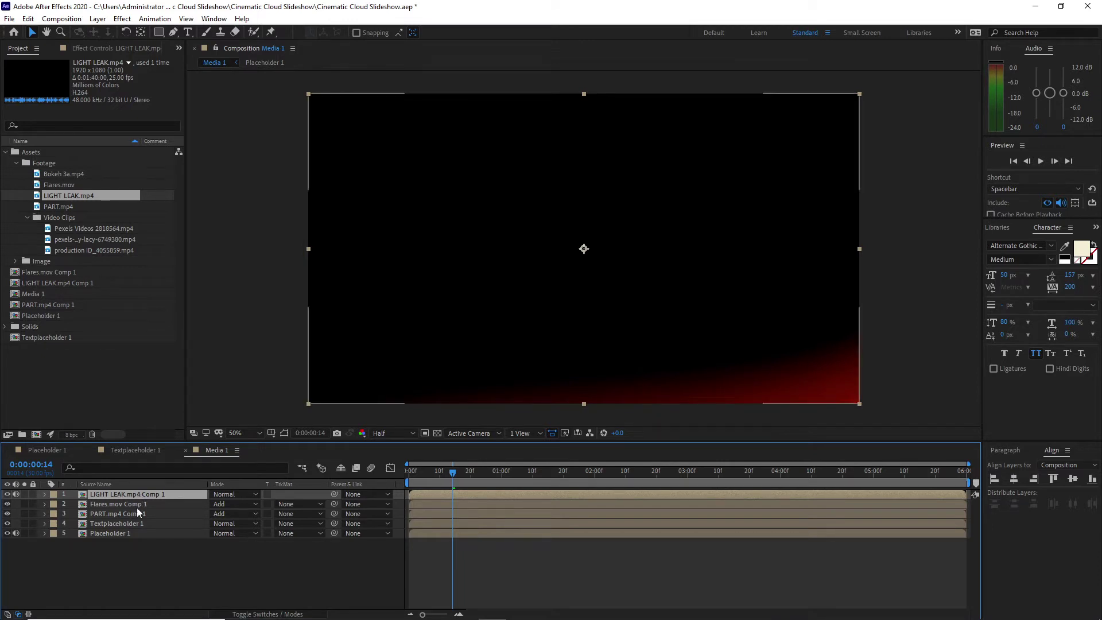
Set the LIGHT LEAK.mp4 Comp 1 layer's opacity to 20% and its blending mode to Add.
key(t)
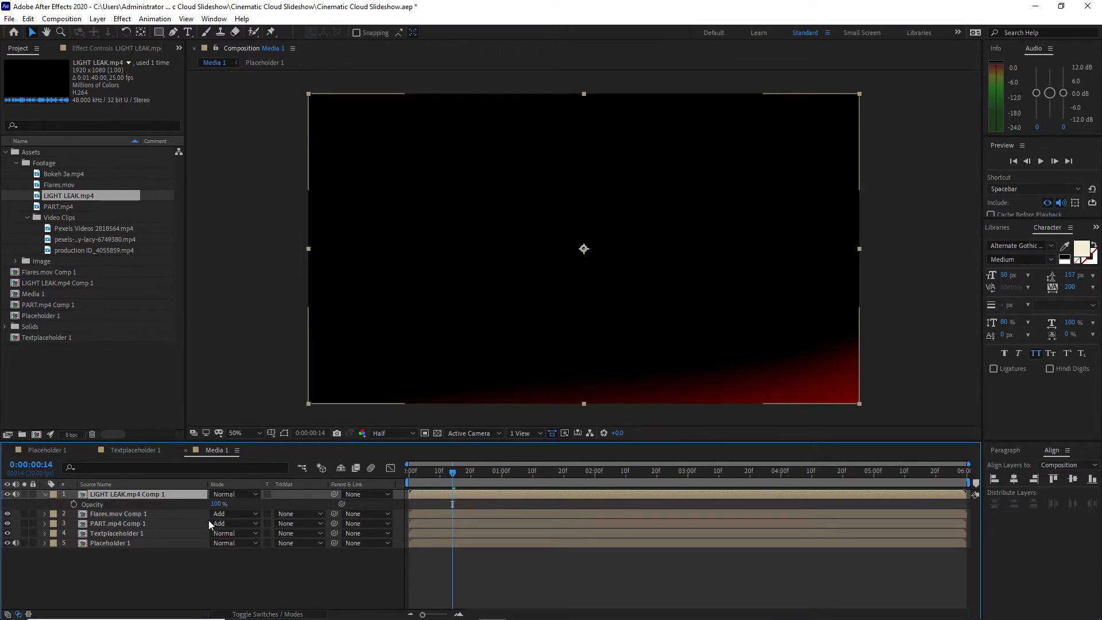
click(216, 505)
text(20)
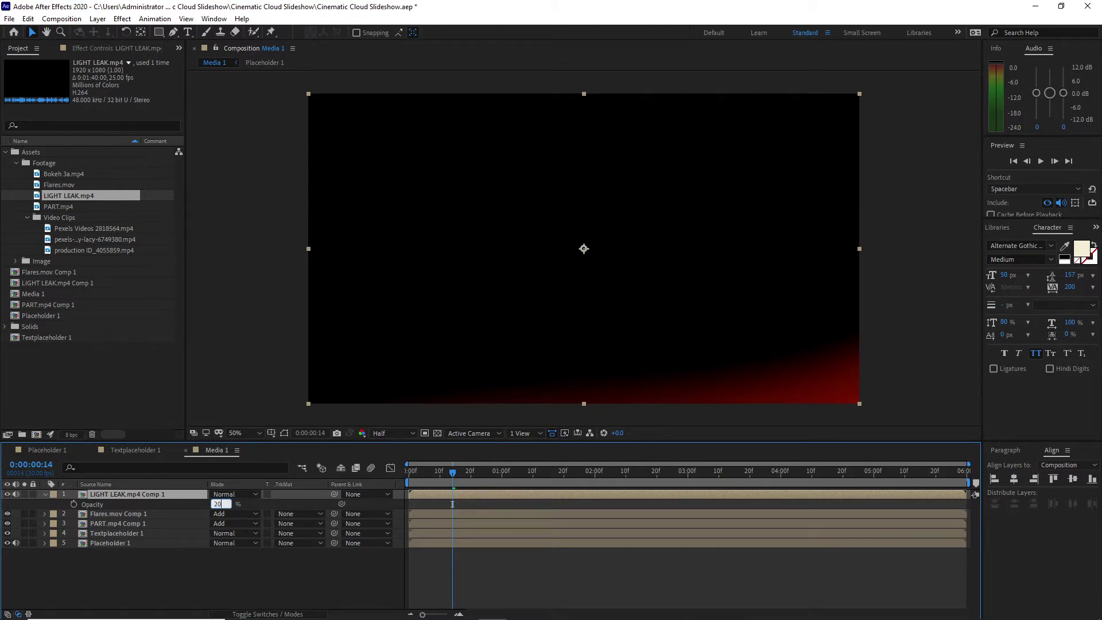
click(232, 495)
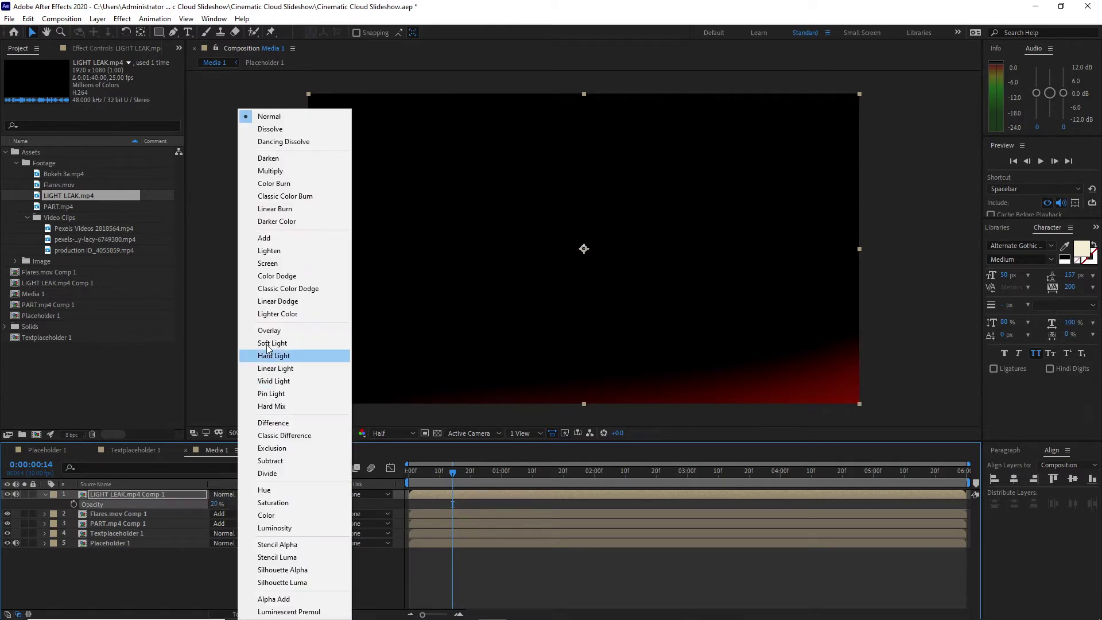
click(274, 238)
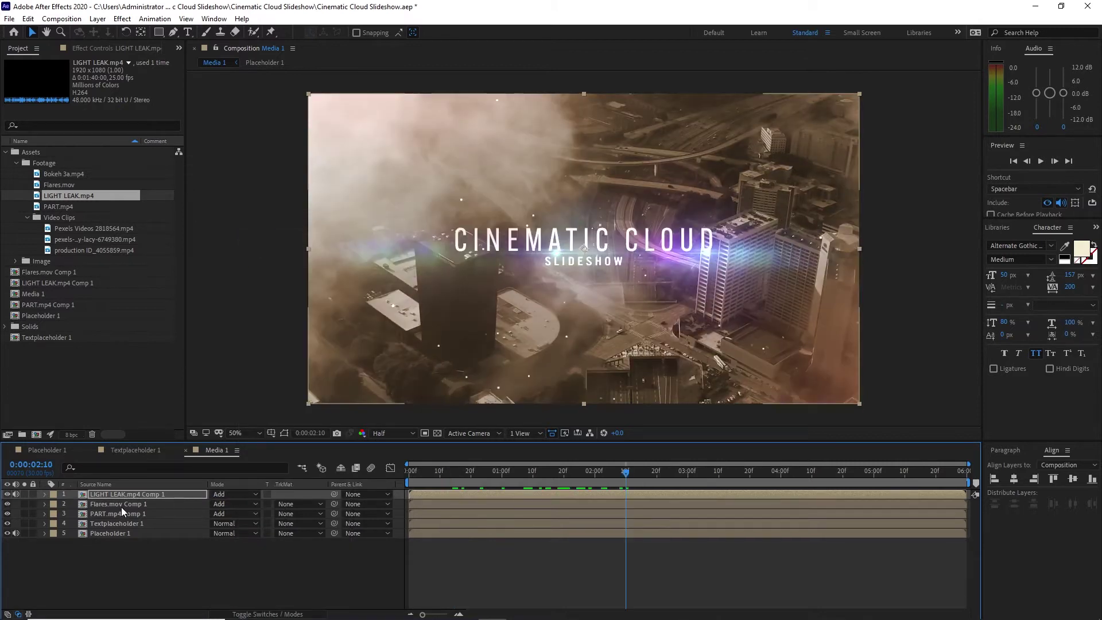
Apply Hue/Saturation to the Flares.mov Comp 1 layer with Colorize on and Colorize Hue at 29°, and preview Media 1 from the start.
click(122, 505)
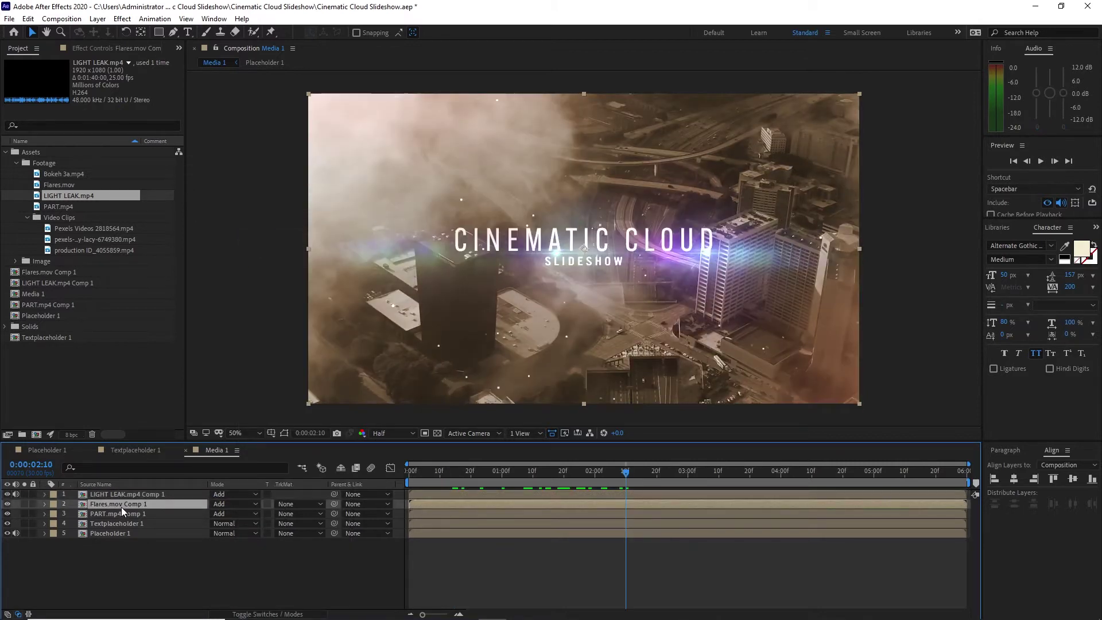
click(122, 19)
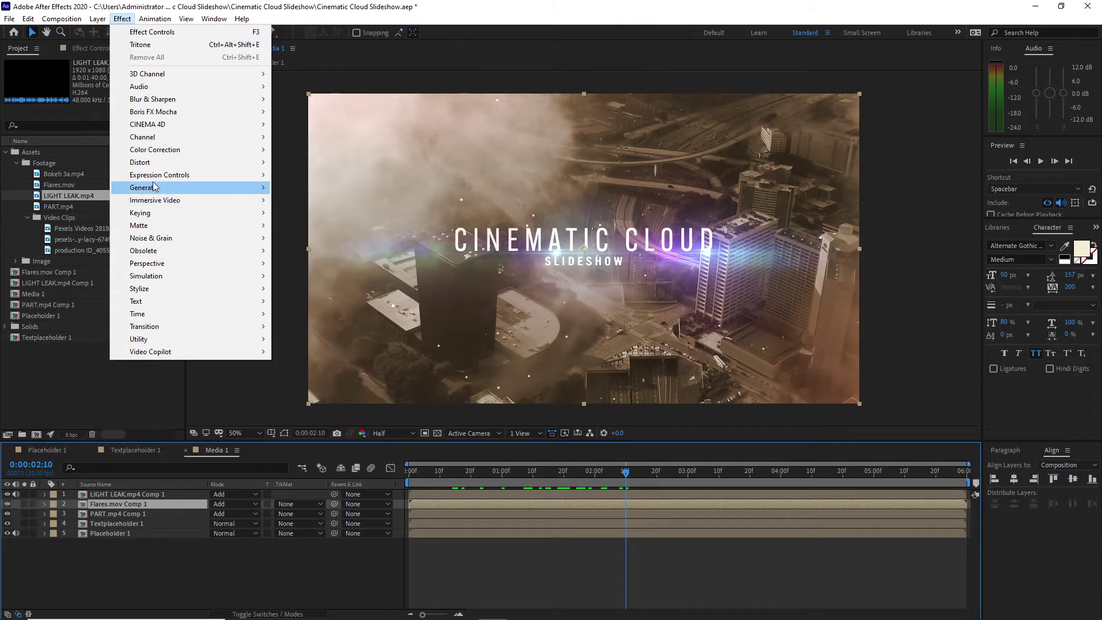
mouse_move(214, 151)
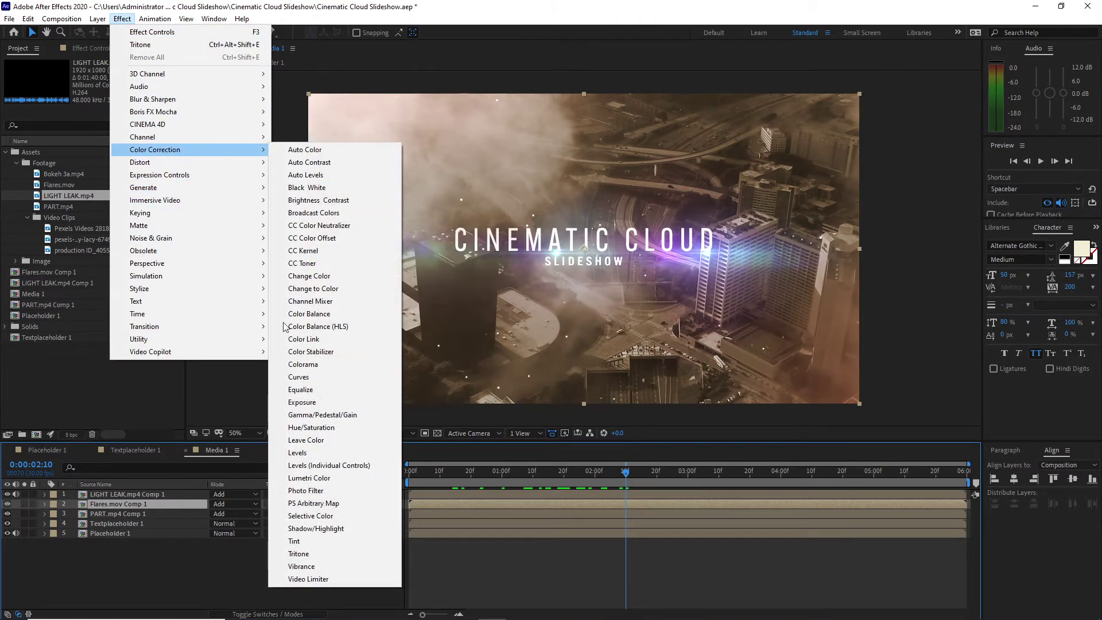
click(296, 428)
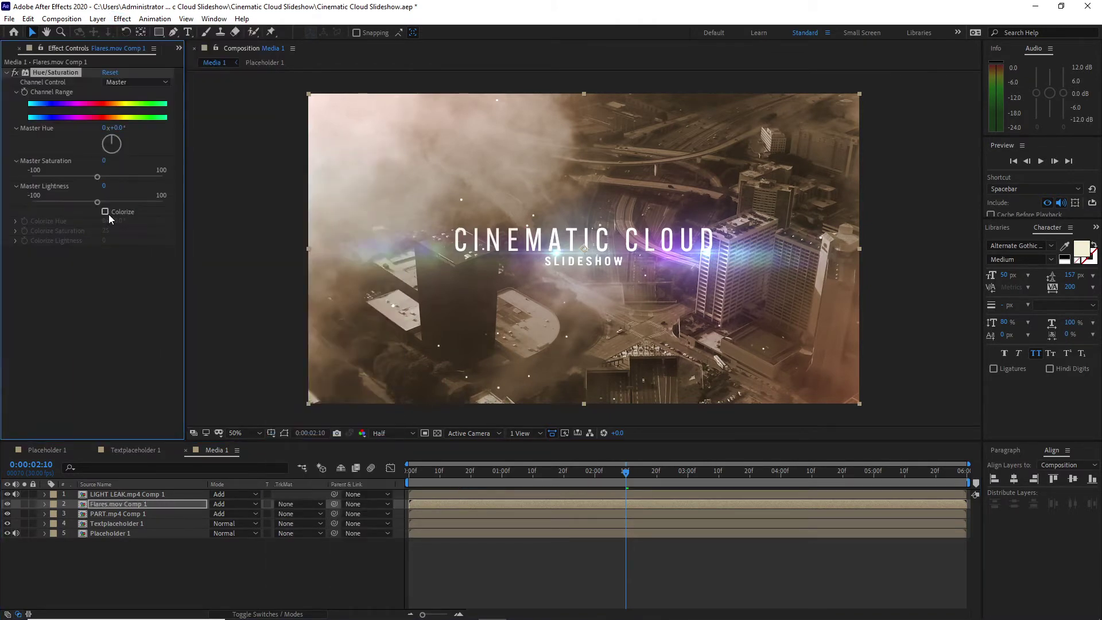
click(105, 212)
click(117, 221)
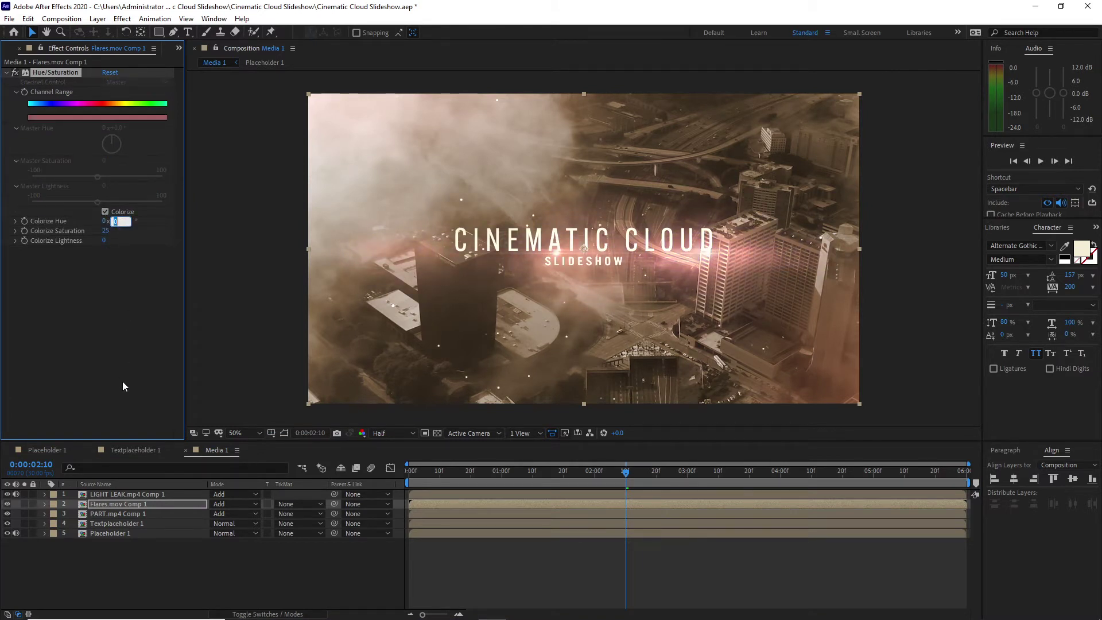
text(29)
drag(626, 471, 398, 492)
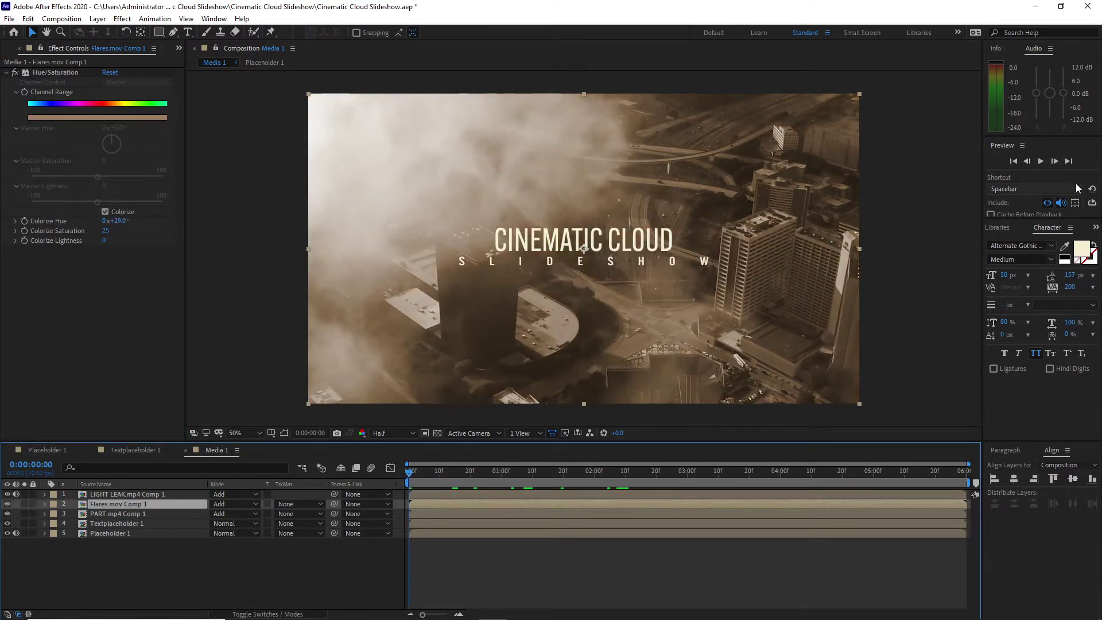
click(1039, 162)
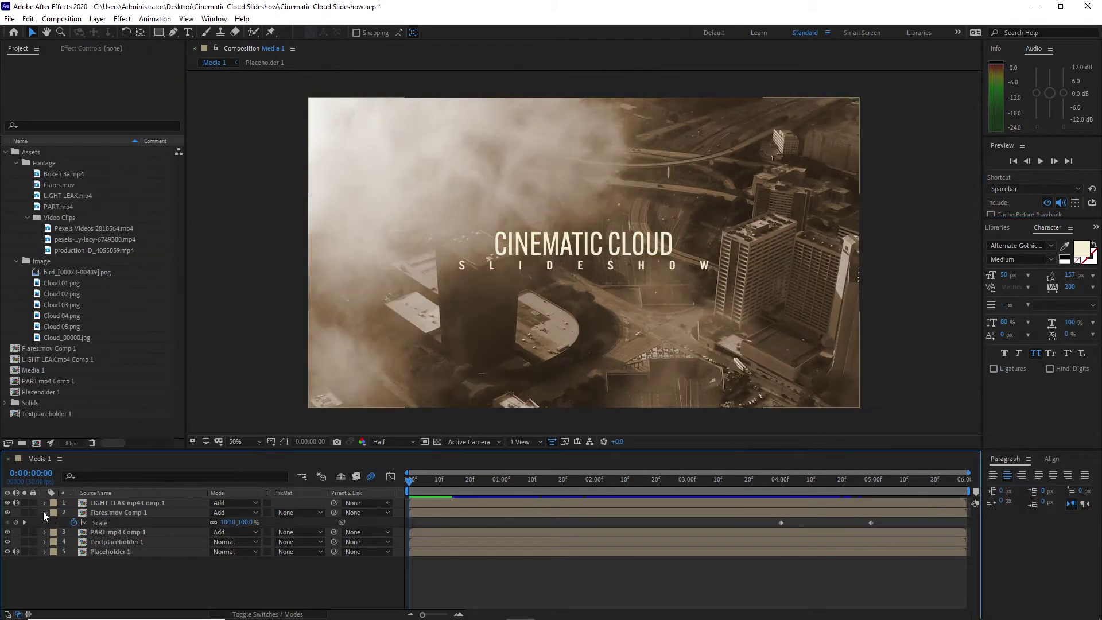
Collapse the Flares.mov Comp 1 layer's properties and the Assets folder with its Footage and Image subfolders.
click(44, 513)
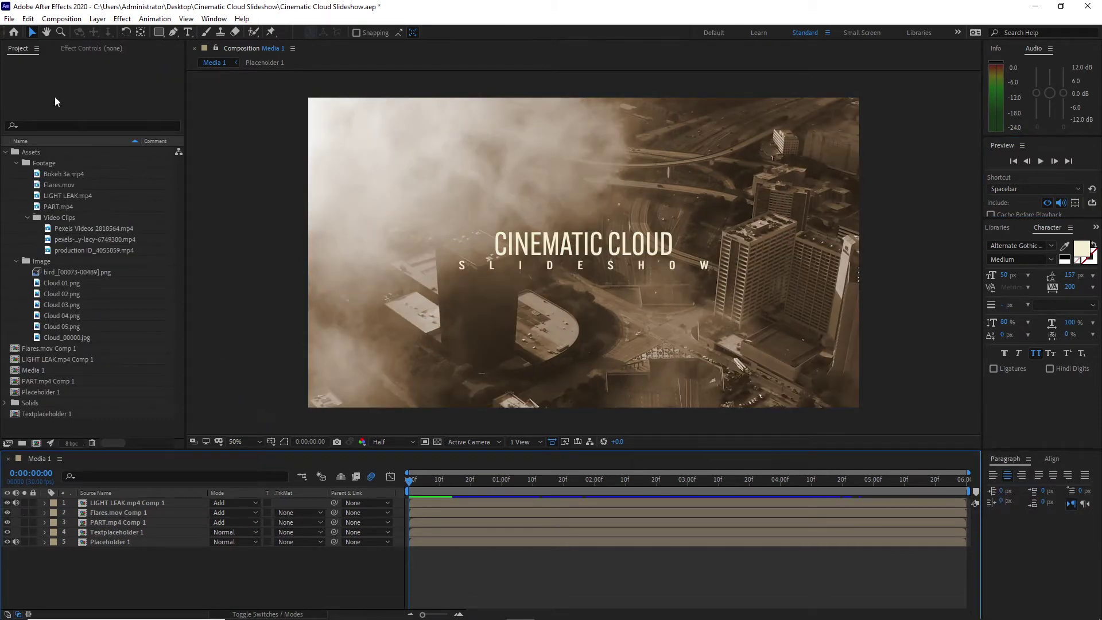
click(17, 163)
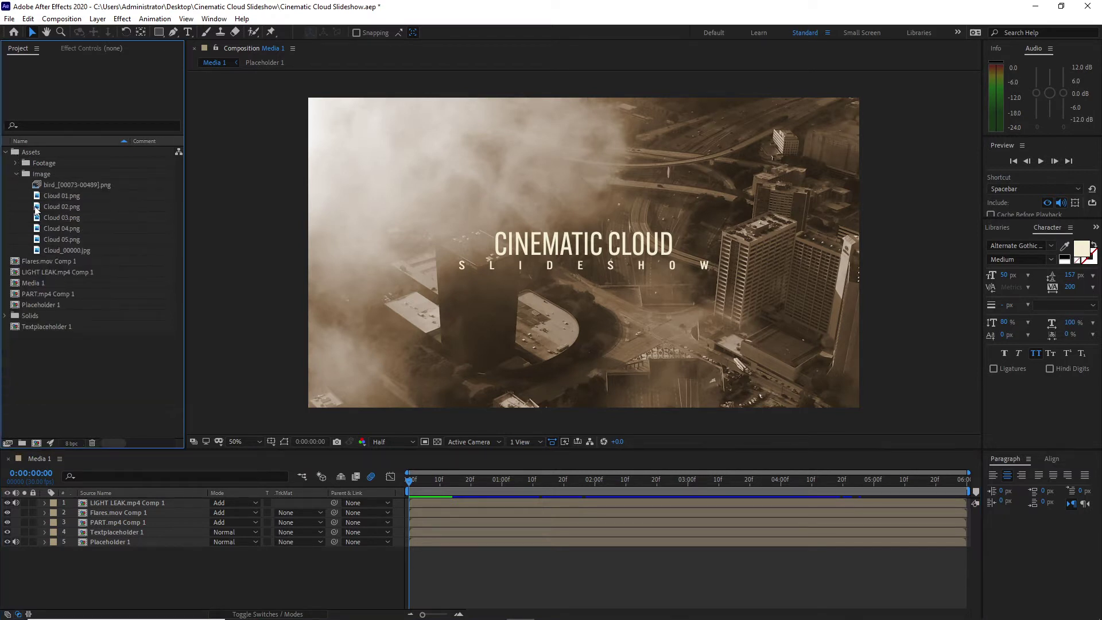
click(16, 174)
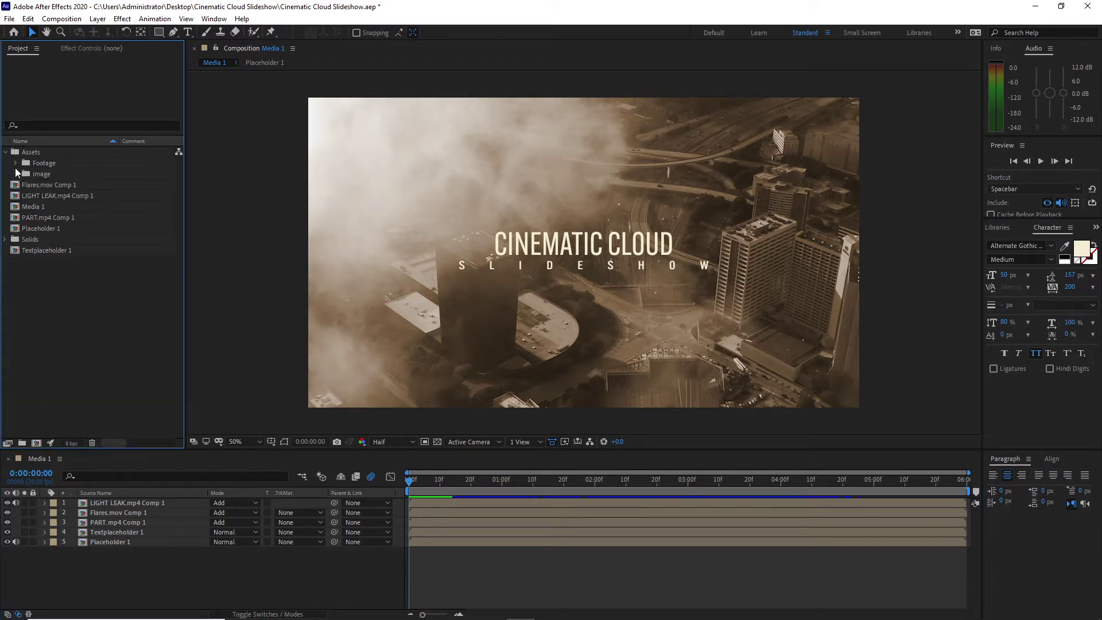
click(6, 153)
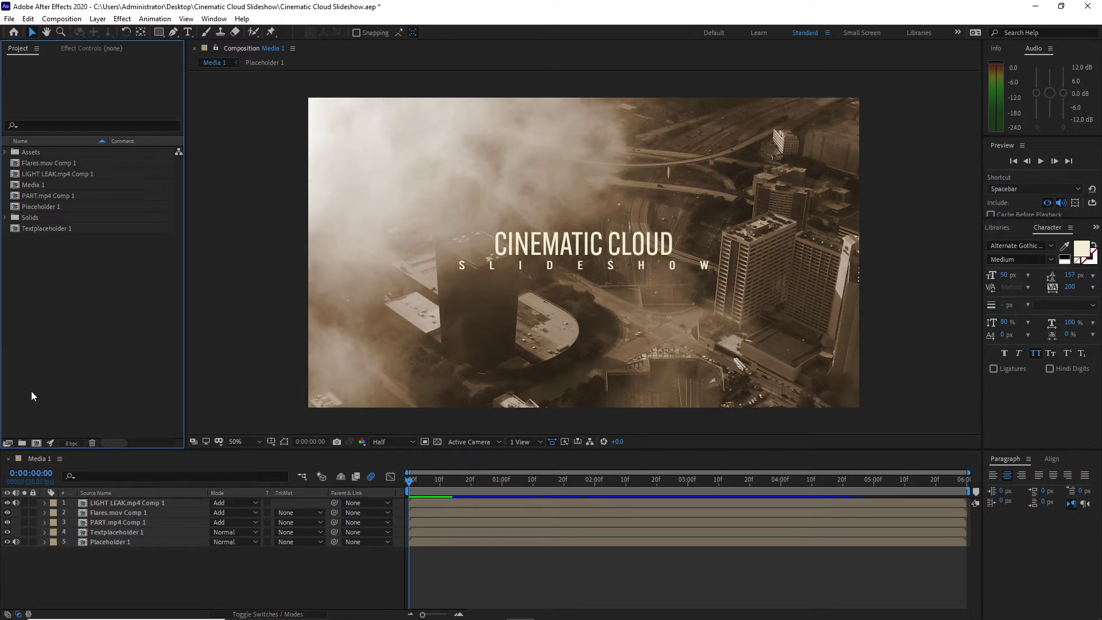
Create a project folder named Intro and move all the existing compositions into it.
click(22, 443)
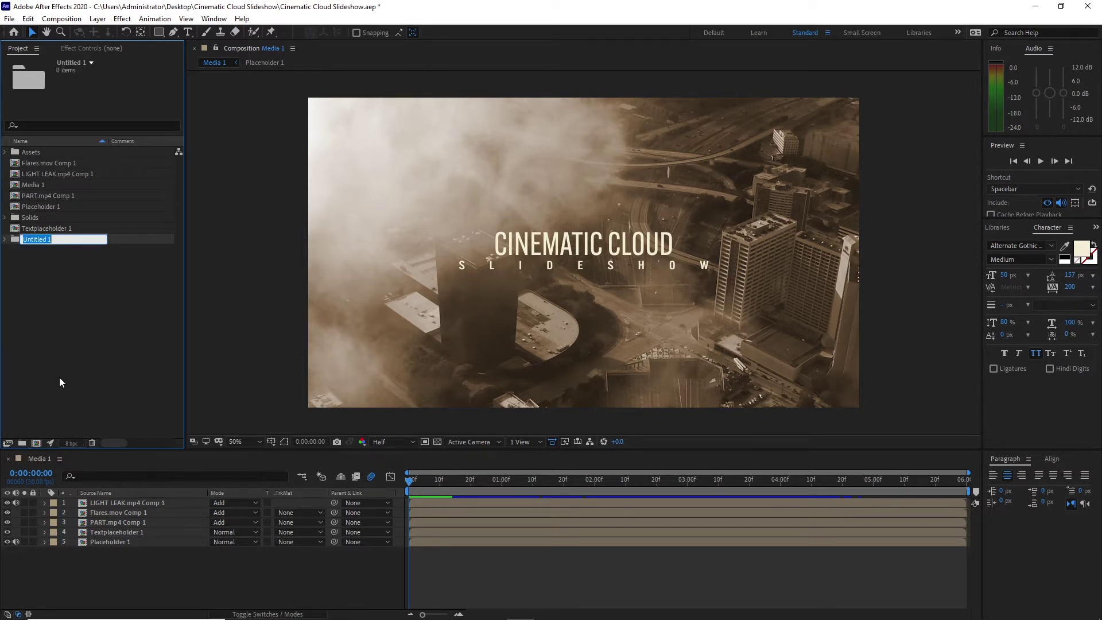
key(BackSpace)
text(In)
key(Return)
drag(7, 187, 48, 173)
click(47, 164)
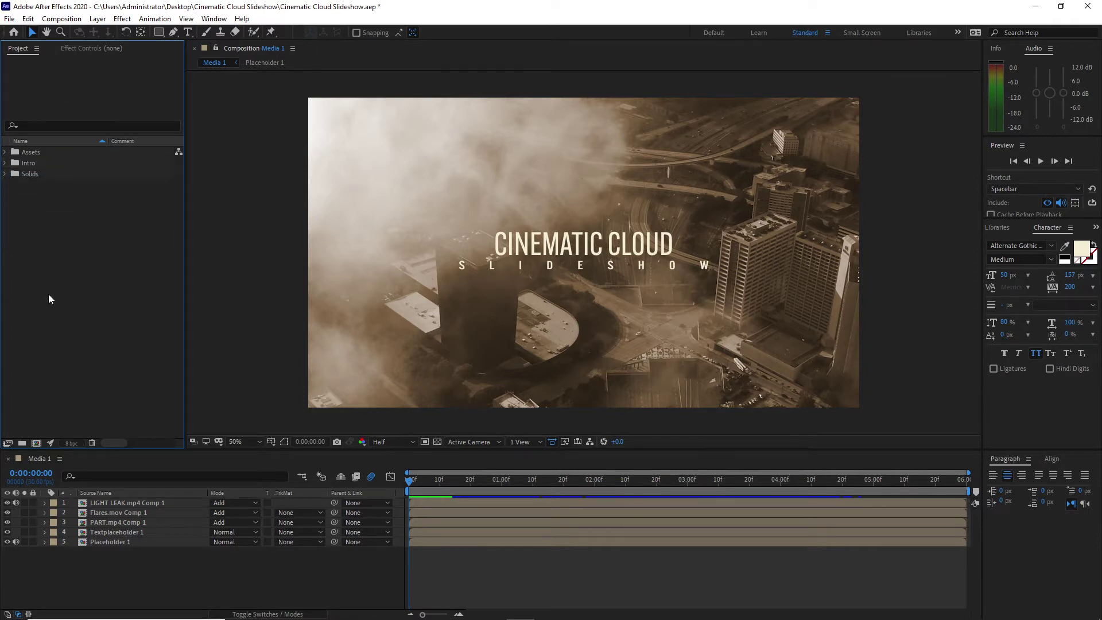
Create a project folder named Scene 1 and move duplicates of Placeholder 1 and Textplaceholder 1 into it.
click(22, 443)
text(Scene 1)
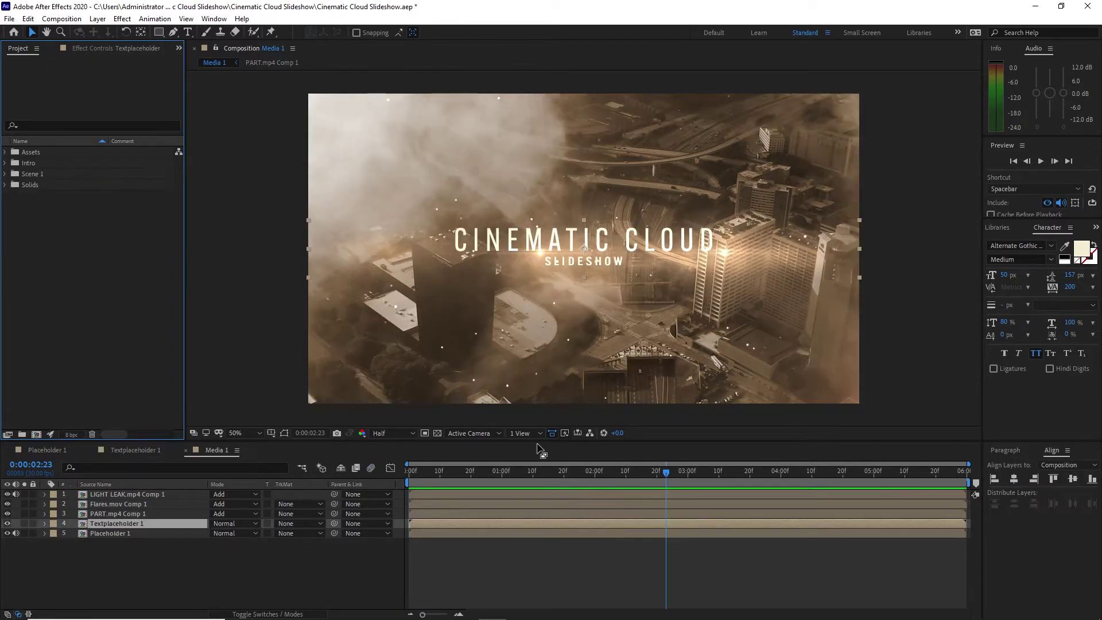
click(5, 163)
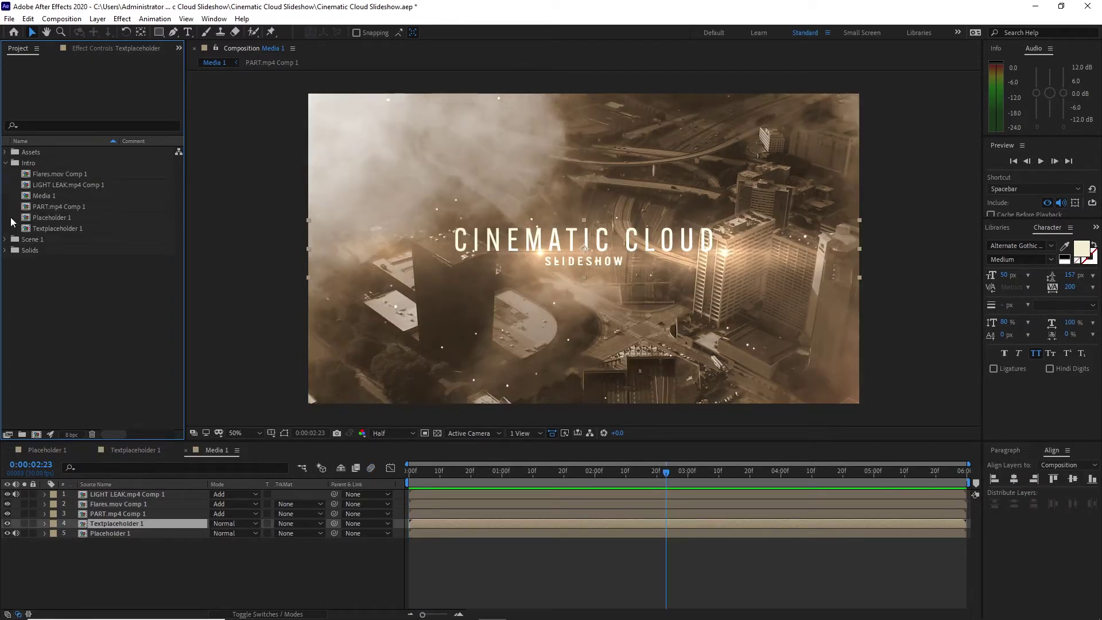
drag(8, 221, 33, 228)
click(27, 18)
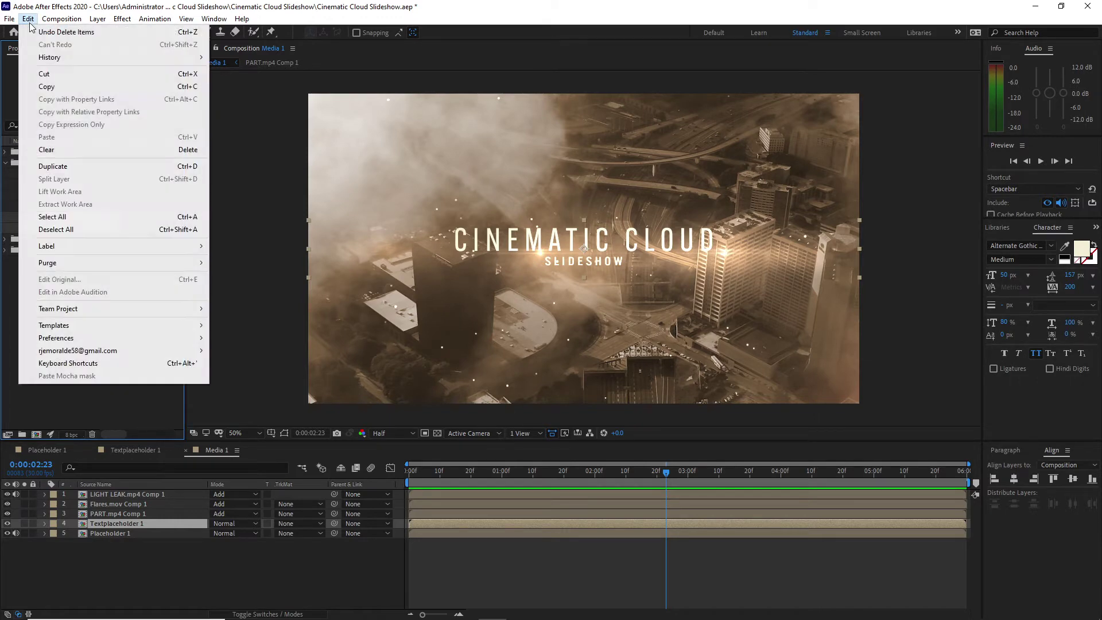
click(48, 167)
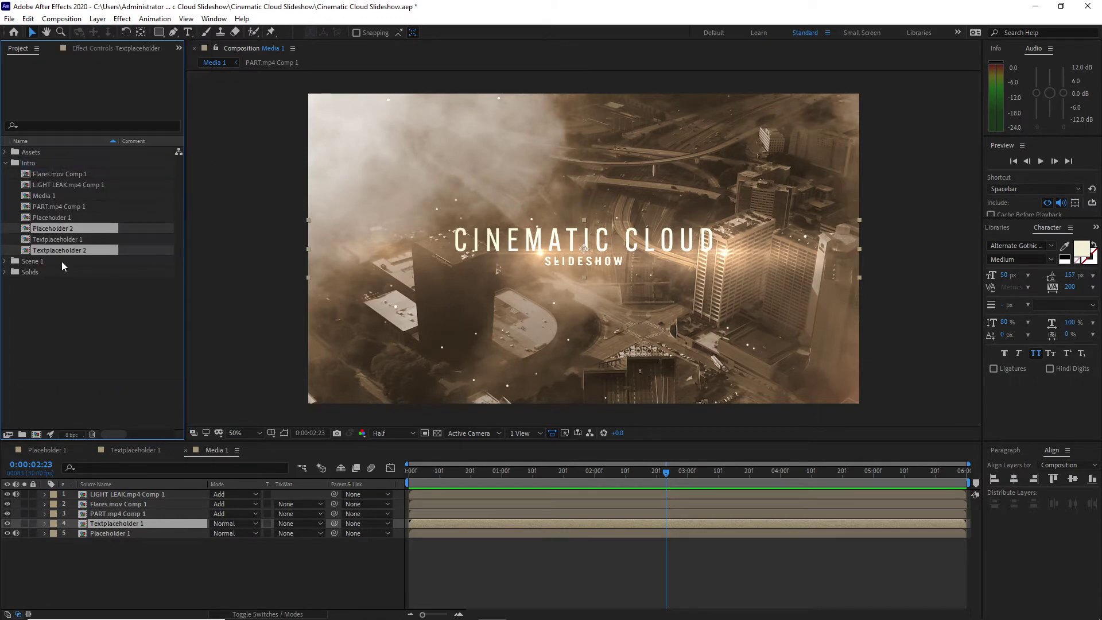
drag(62, 250, 64, 258)
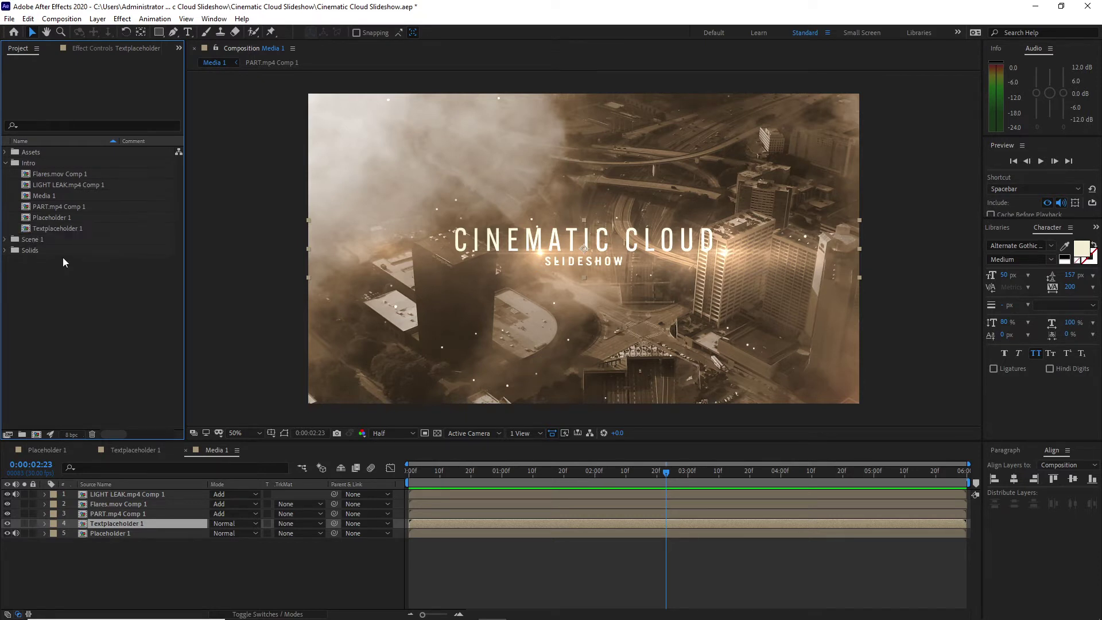
Duplicate the Media 1 composition and move the copy into the Scene 1 folder.
click(51, 196)
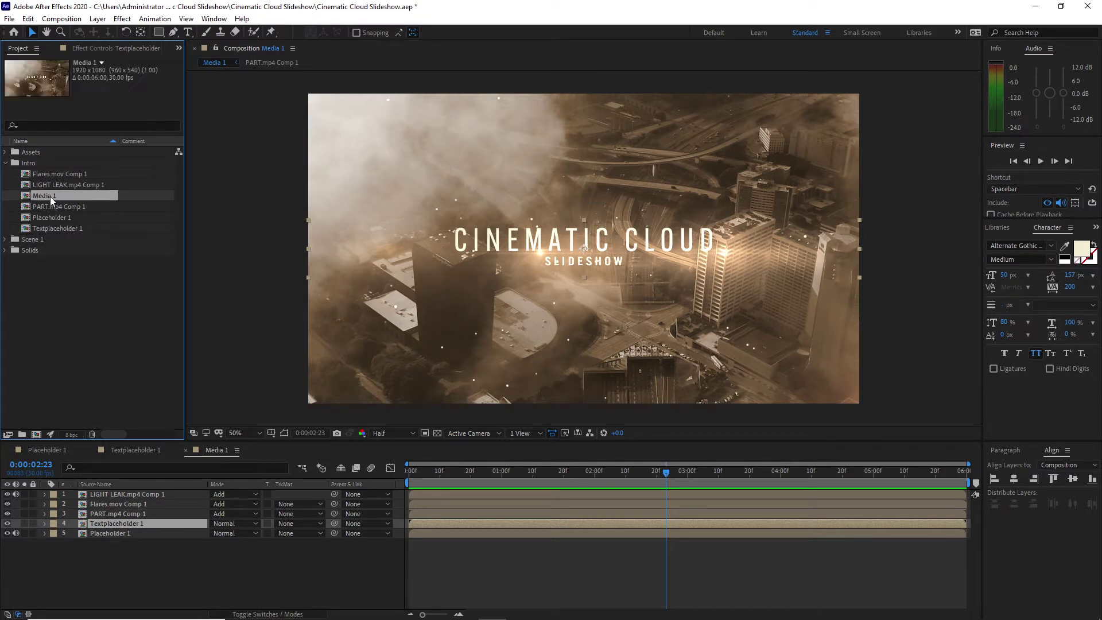
click(28, 18)
click(46, 166)
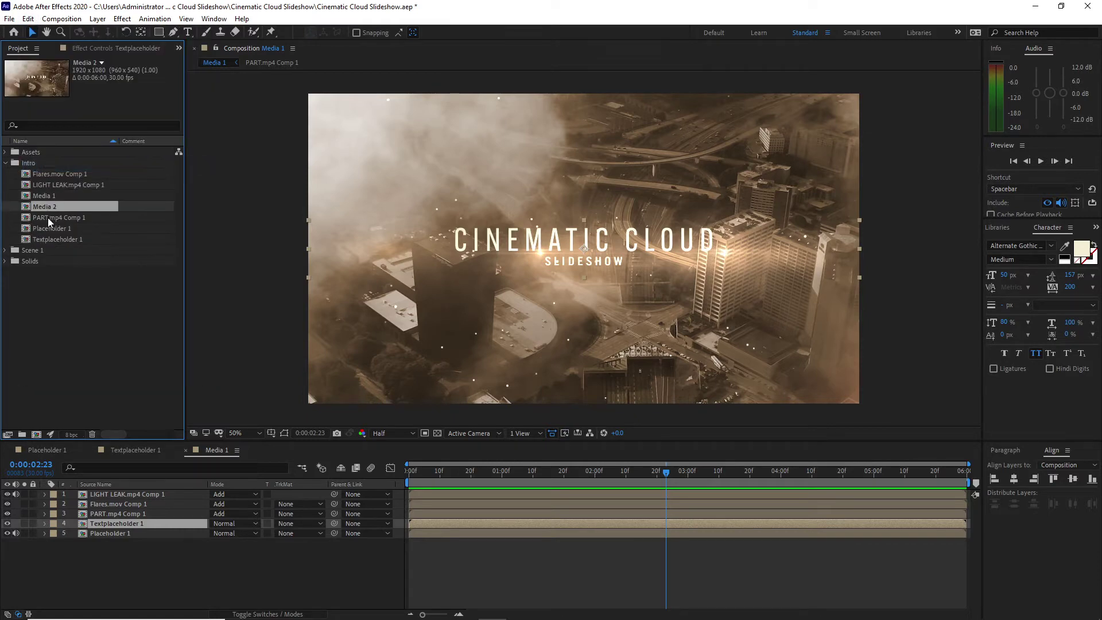
drag(47, 204, 54, 250)
Duplicate the Flares.mov Comp 1 composition and move the copy into the Scene 1 folder.
click(53, 174)
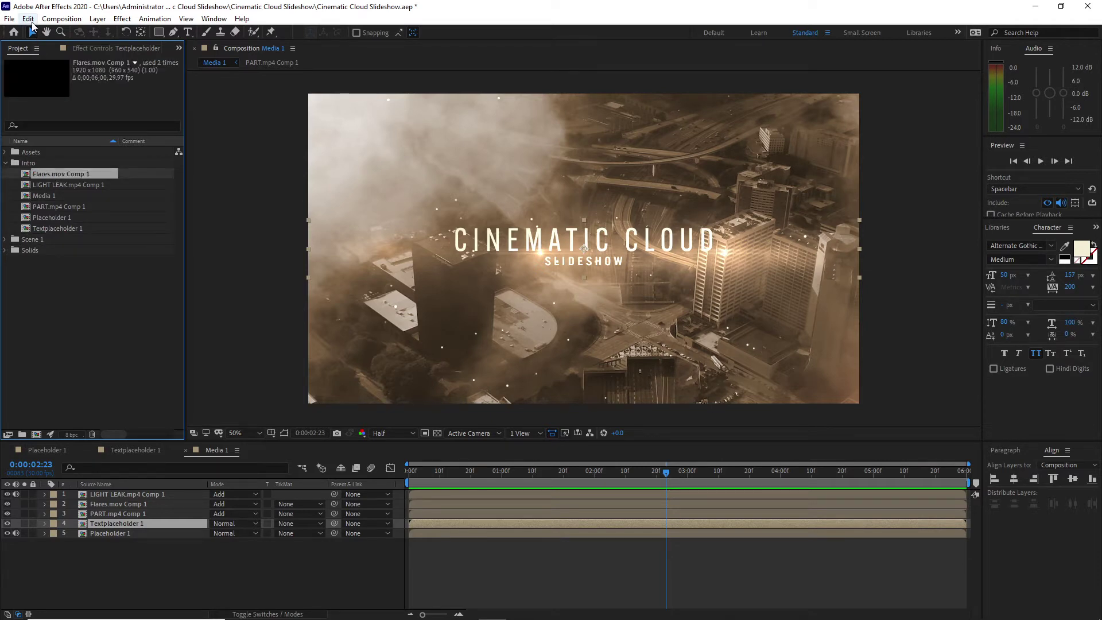
click(28, 19)
click(63, 165)
drag(56, 185, 45, 290)
Open all the compositions in the Scene 1 folder and hide the SLIDESHOW layer in Textplaceholder 2.
click(5, 240)
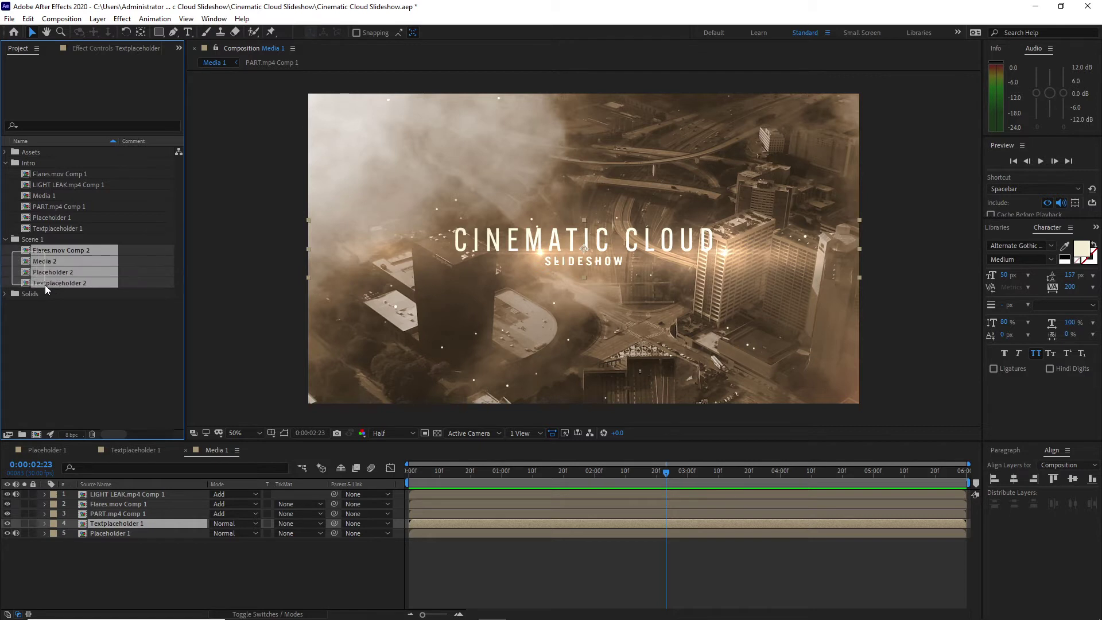
double_click(27, 255)
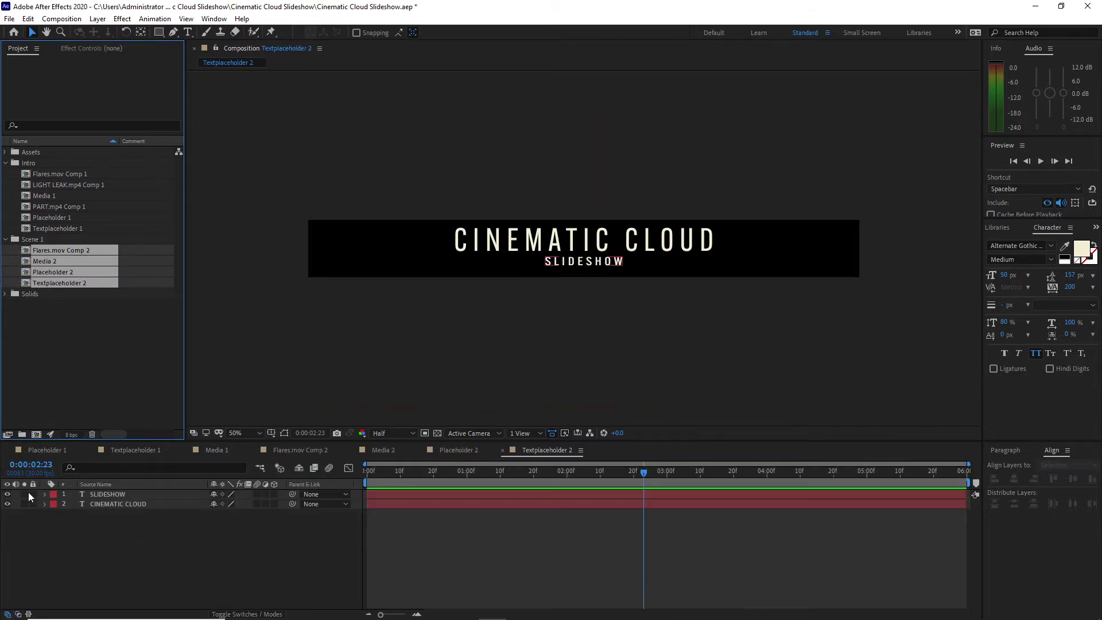
click(8, 494)
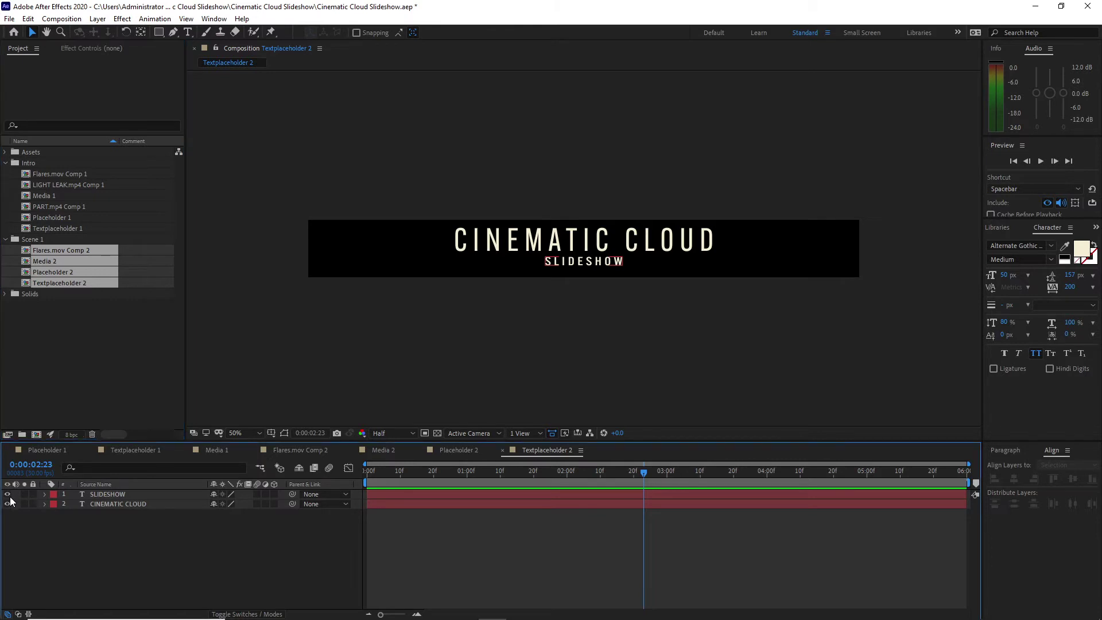
Replace the CINEMATIC CLOUD text in Textplaceholder 2 with SKYCRAPER.
click(115, 504)
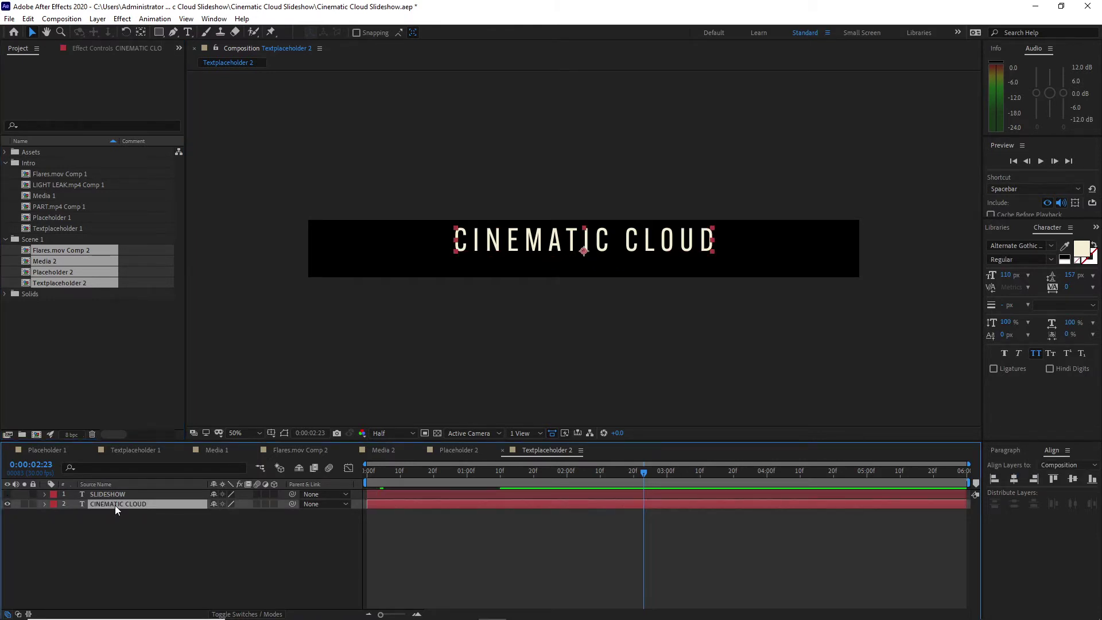
key(ctrl+t)
double_click(114, 504)
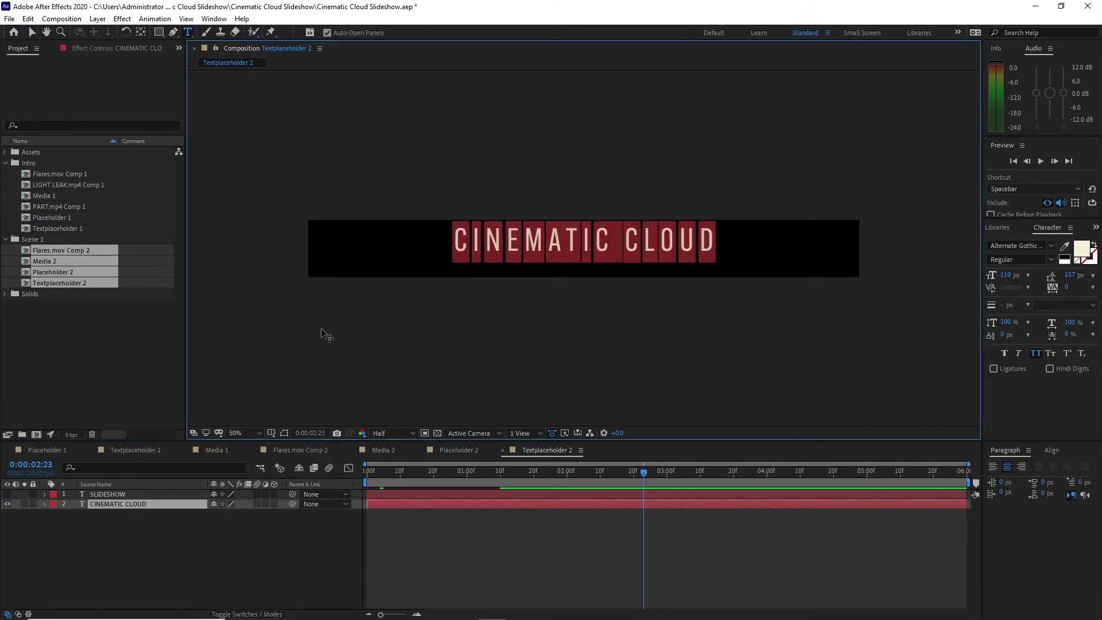
text(SKY)
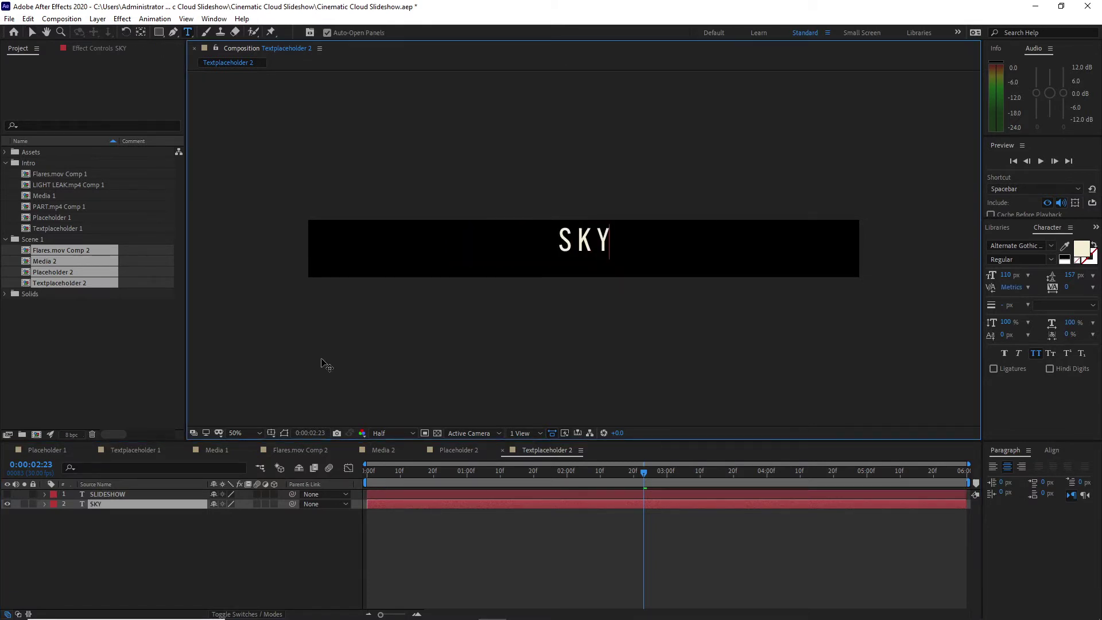
text(CRAPER)
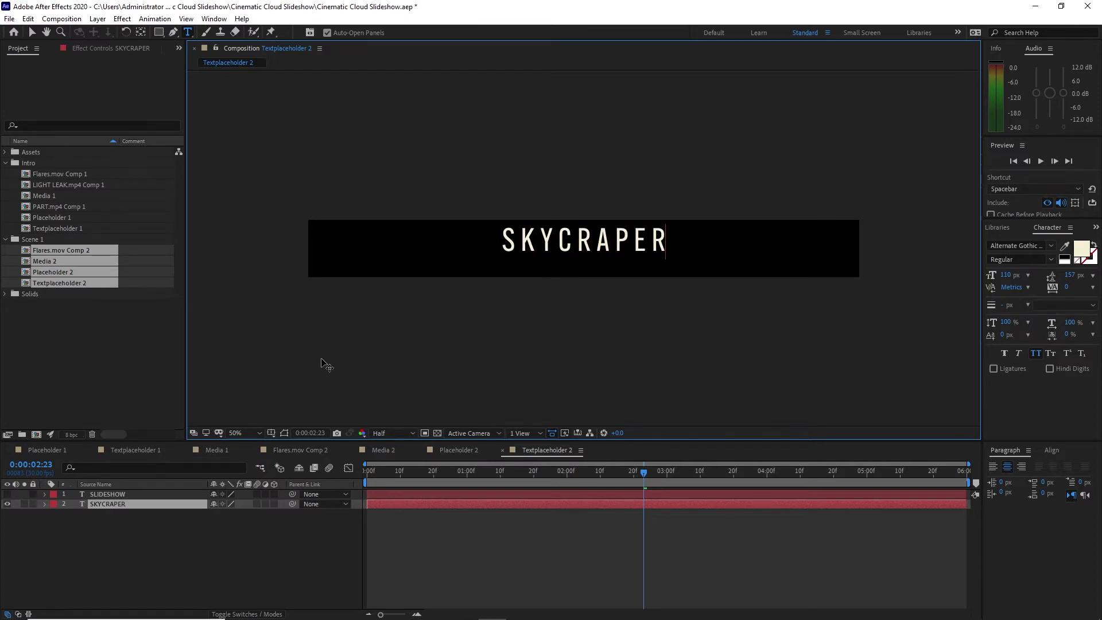
key(Escape)
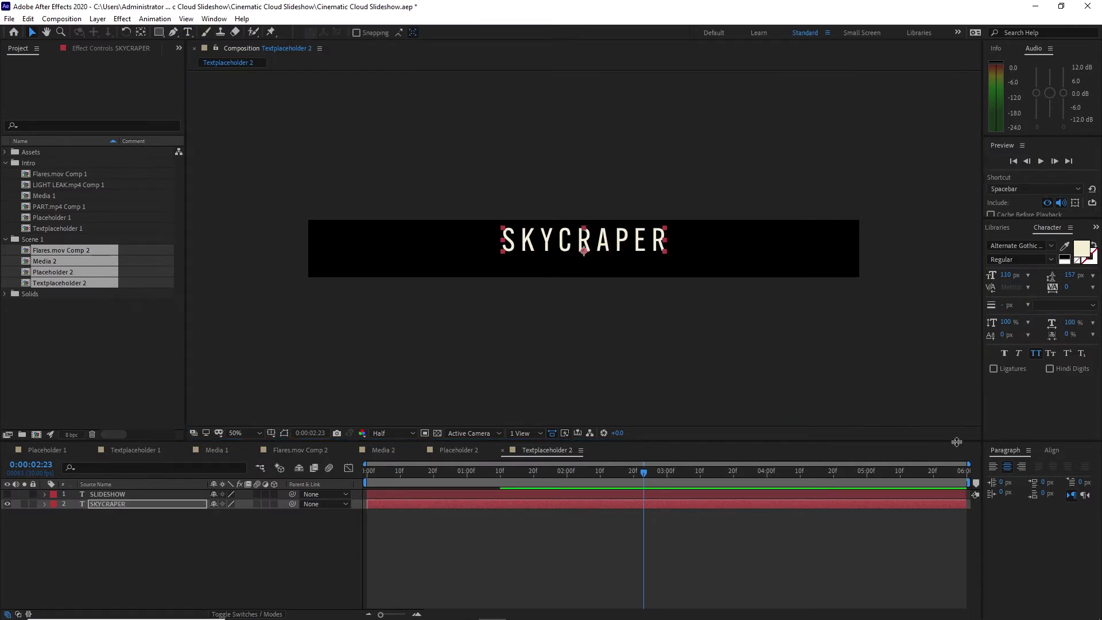
Center the SKYCRAPER text layer vertically in the Textplaceholder 2 composition.
click(1052, 450)
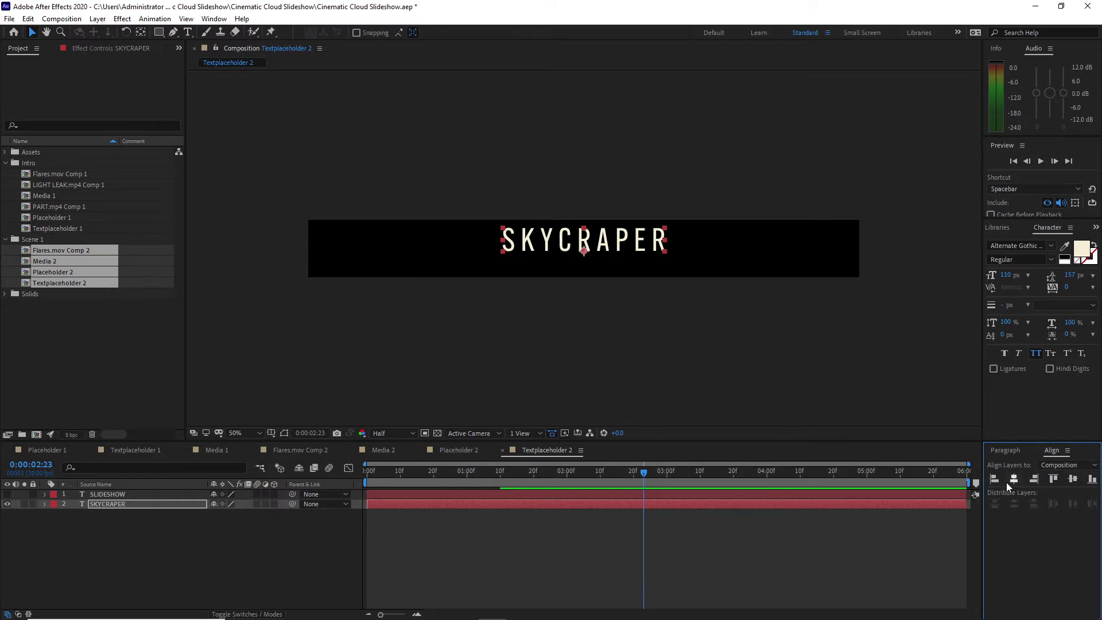
key(Caps_Lock)
click(1072, 480)
key(Caps_Lock)
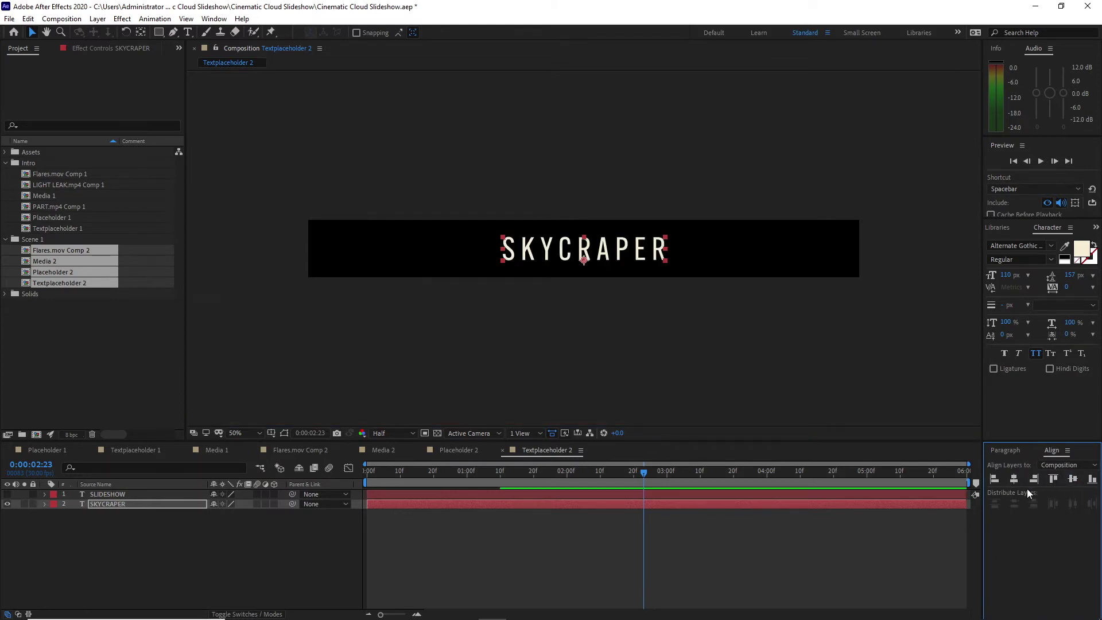
In the Media 2 composition, replace the Placeholder 1 and Textplaceholder 1 layers with Placeholder 2 and Textplaceholder 2.
click(380, 450)
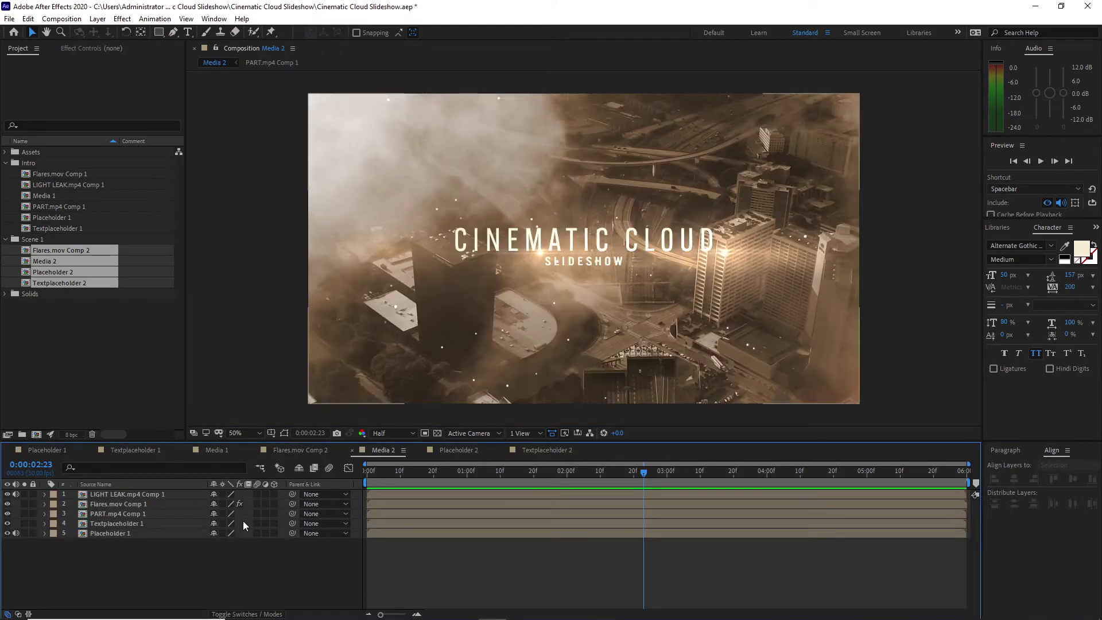
click(140, 533)
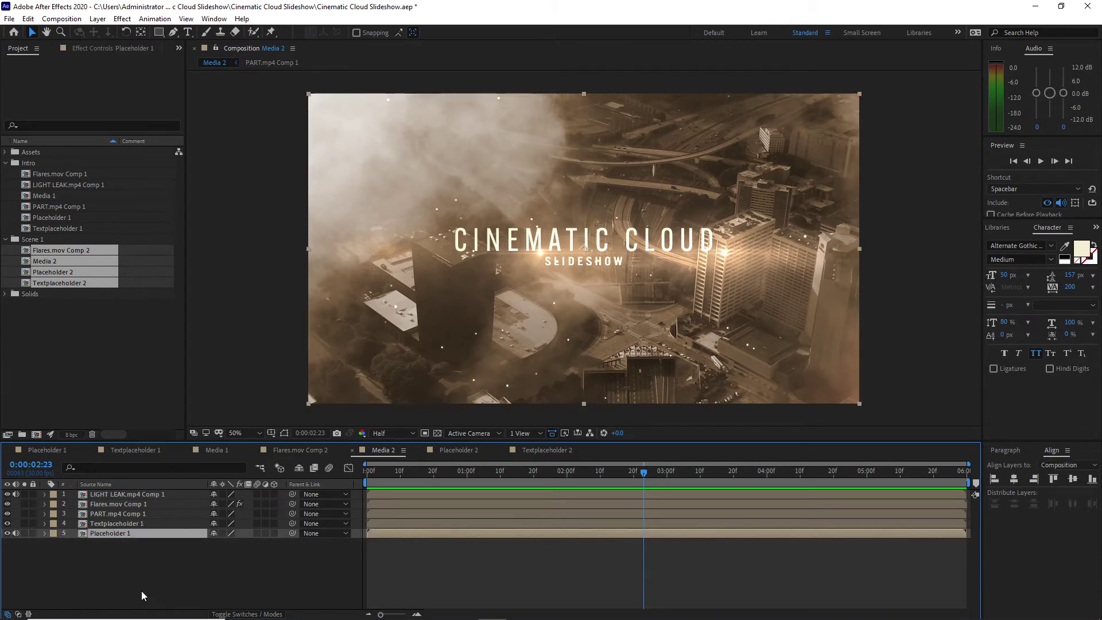
click(118, 407)
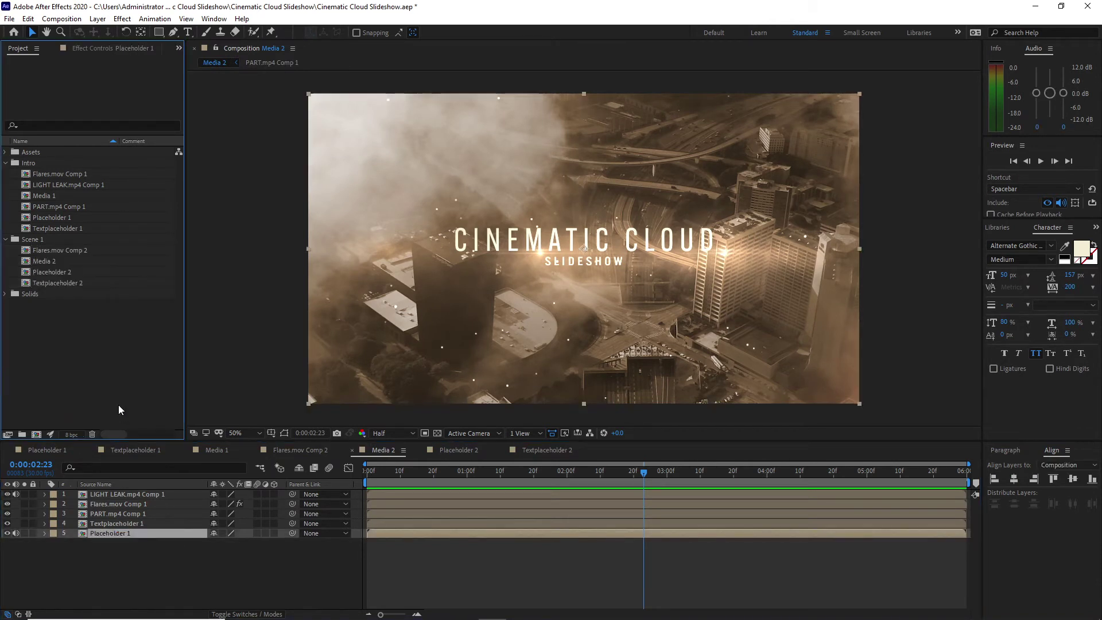
drag(56, 272, 126, 536)
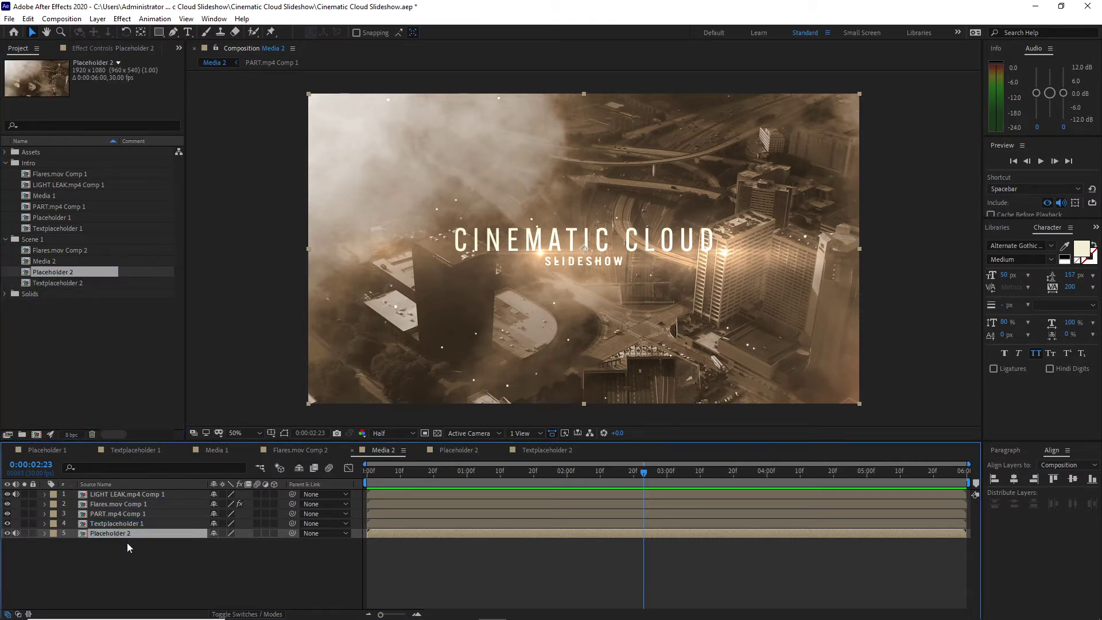
click(126, 524)
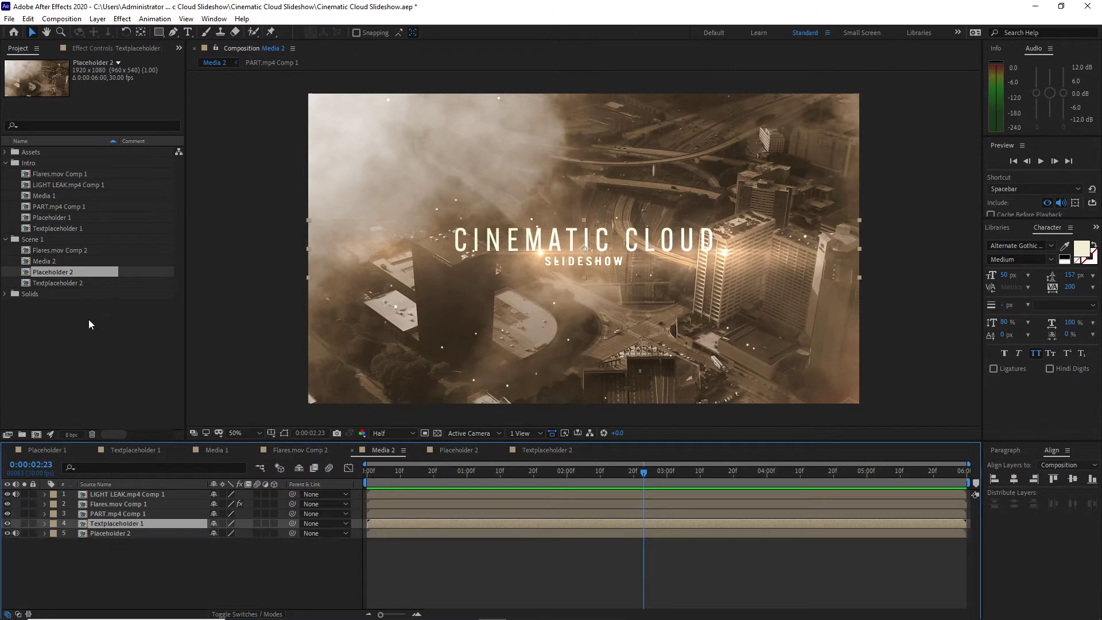
drag(75, 283, 119, 522)
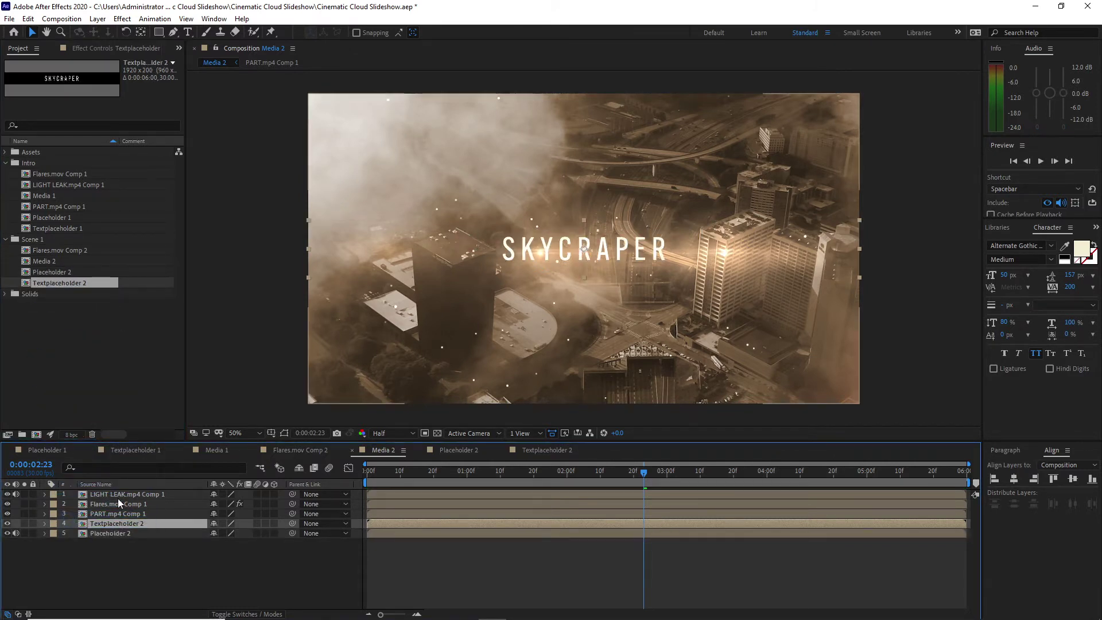
Replace the Flares.mov Comp 1 layer in Media 2 with Flares.mov Comp 2, set its Y position to 569, and preview it.
click(119, 503)
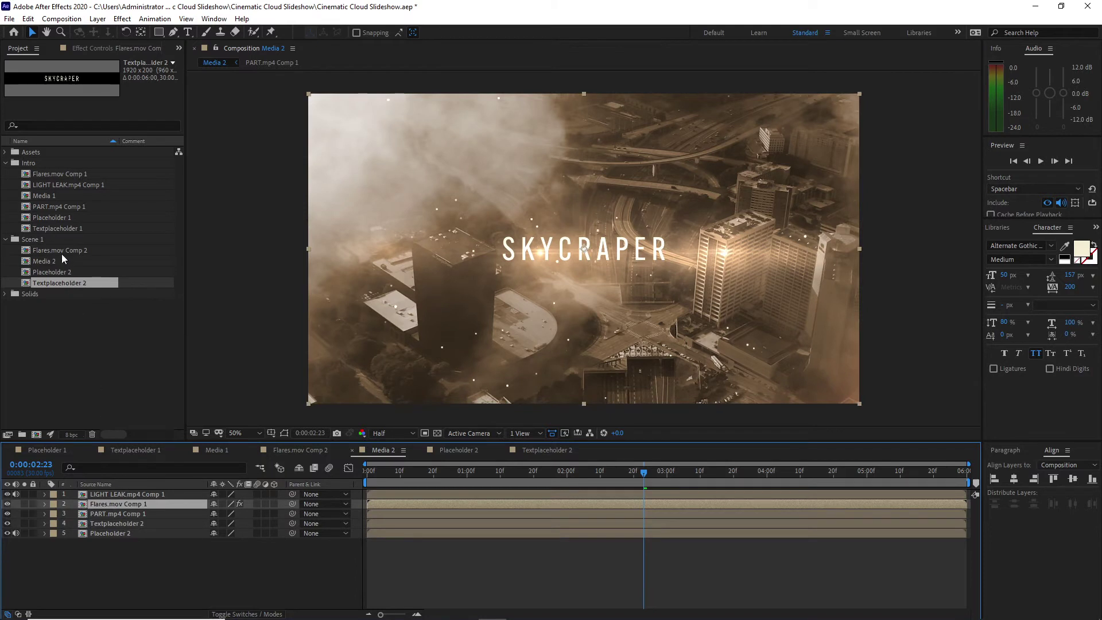
drag(60, 251, 119, 504)
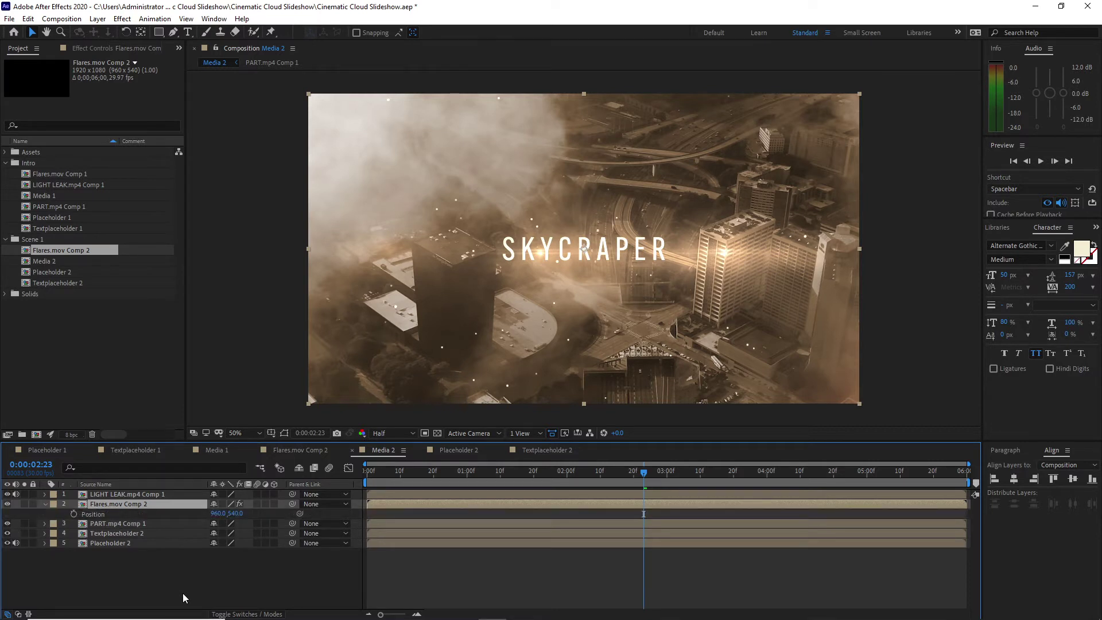
drag(236, 513, 233, 520)
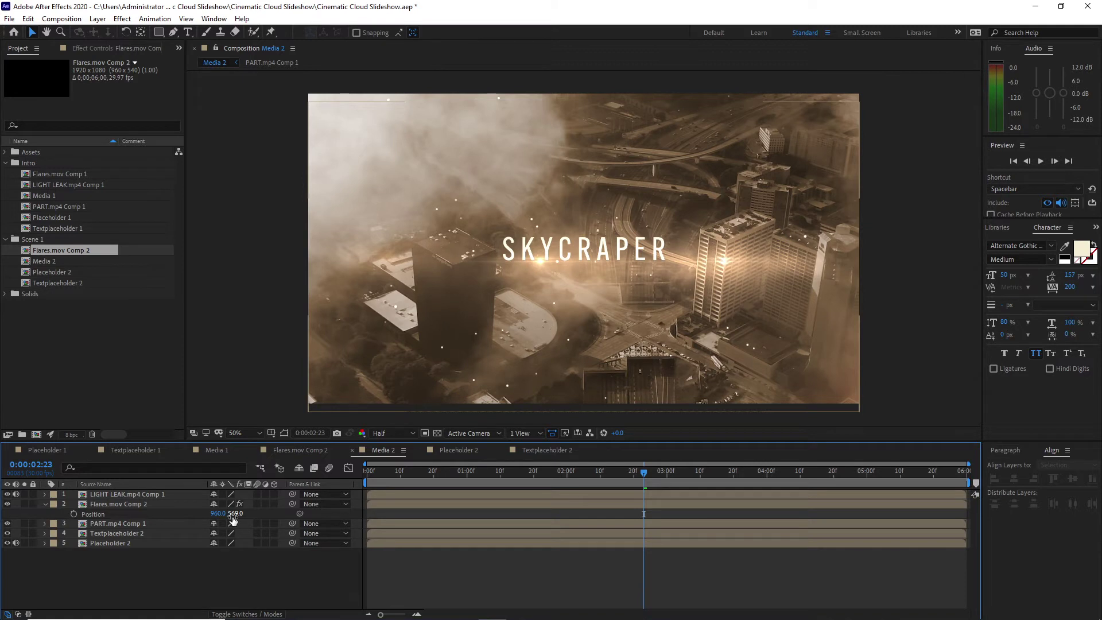
key(space)
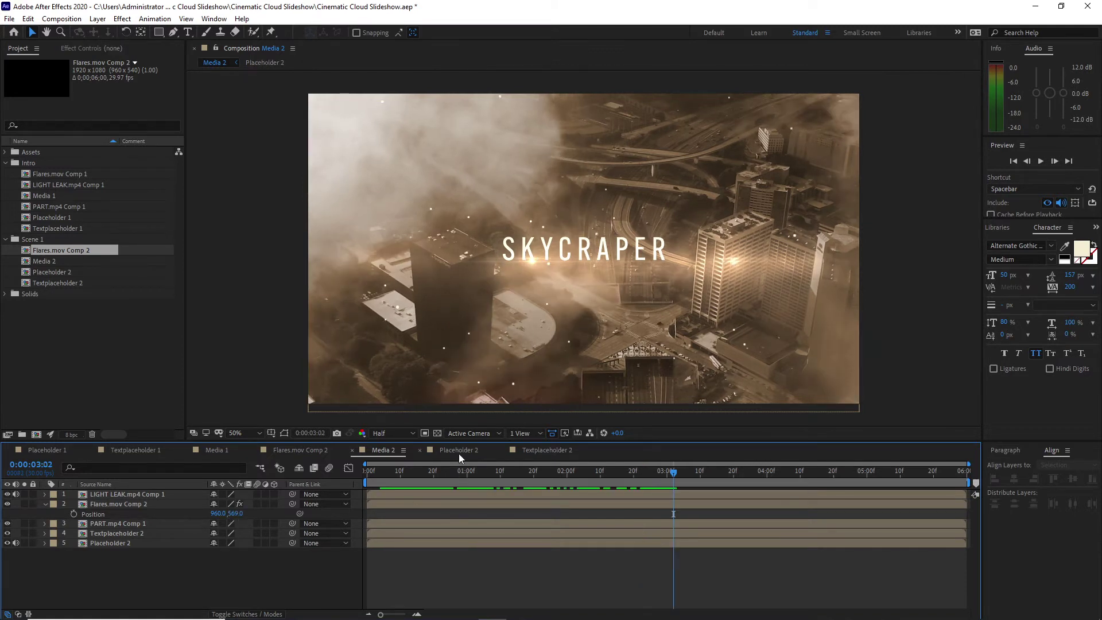
In the Placeholder 2 composition, replace the Pexels Videos 2818564.mp4 clip with the Pexels 6749380.mp4 clip from the Video Clips folder.
click(459, 451)
click(163, 516)
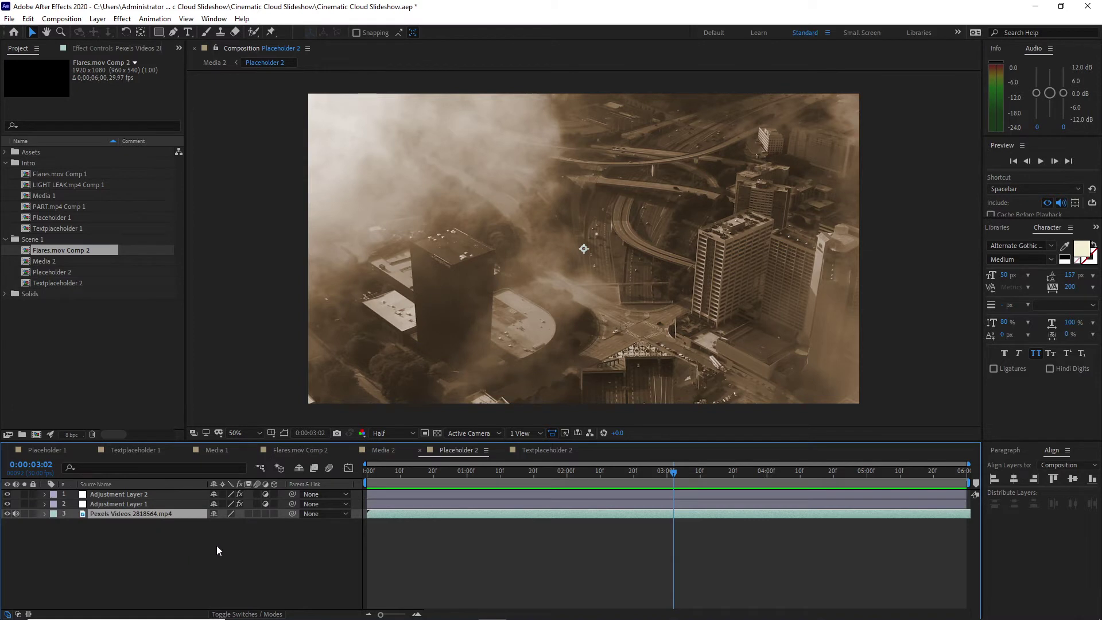
key(Delete)
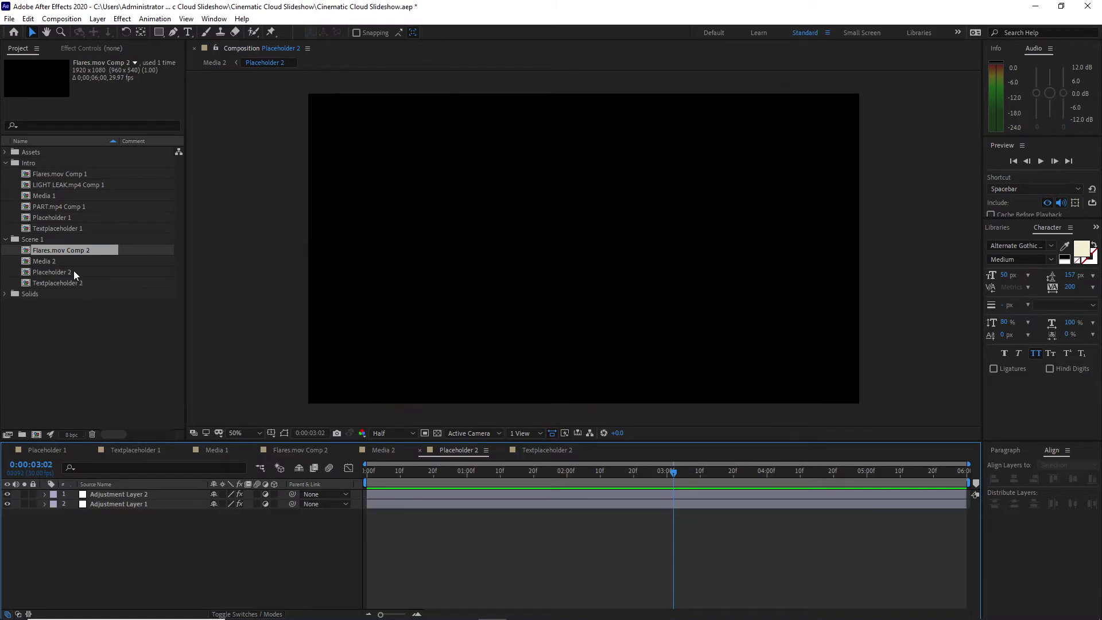
click(4, 151)
click(16, 163)
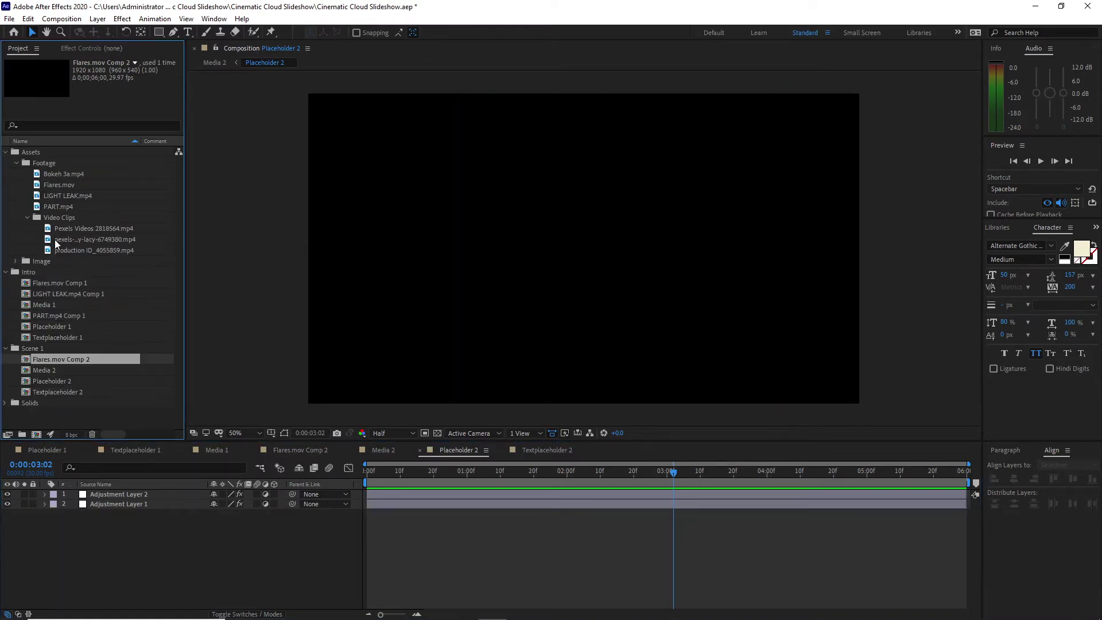
click(58, 240)
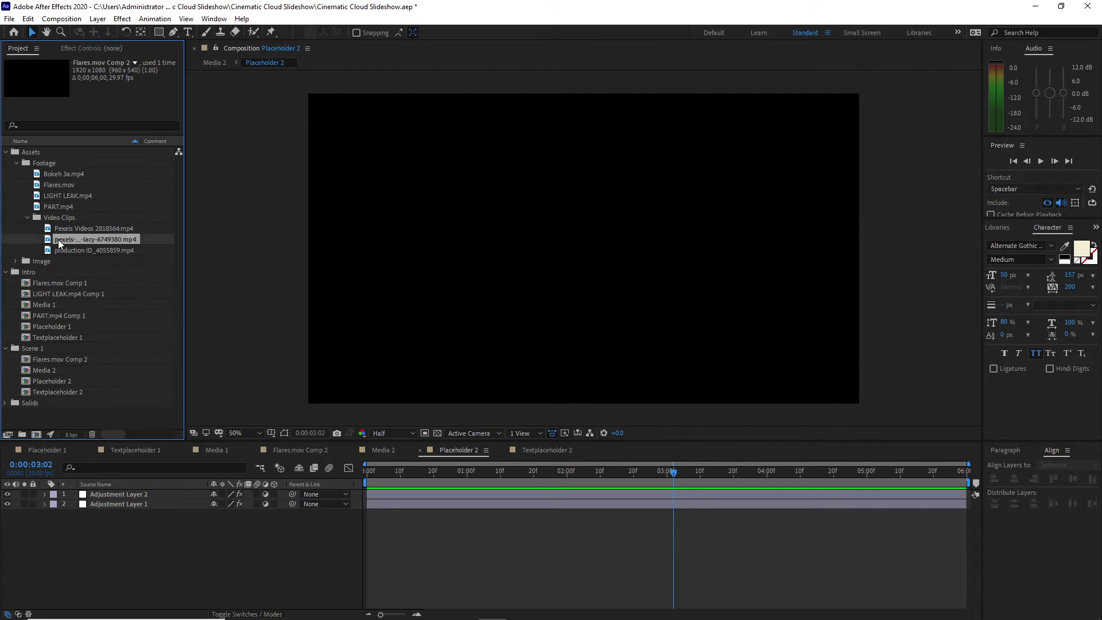
drag(58, 240, 107, 544)
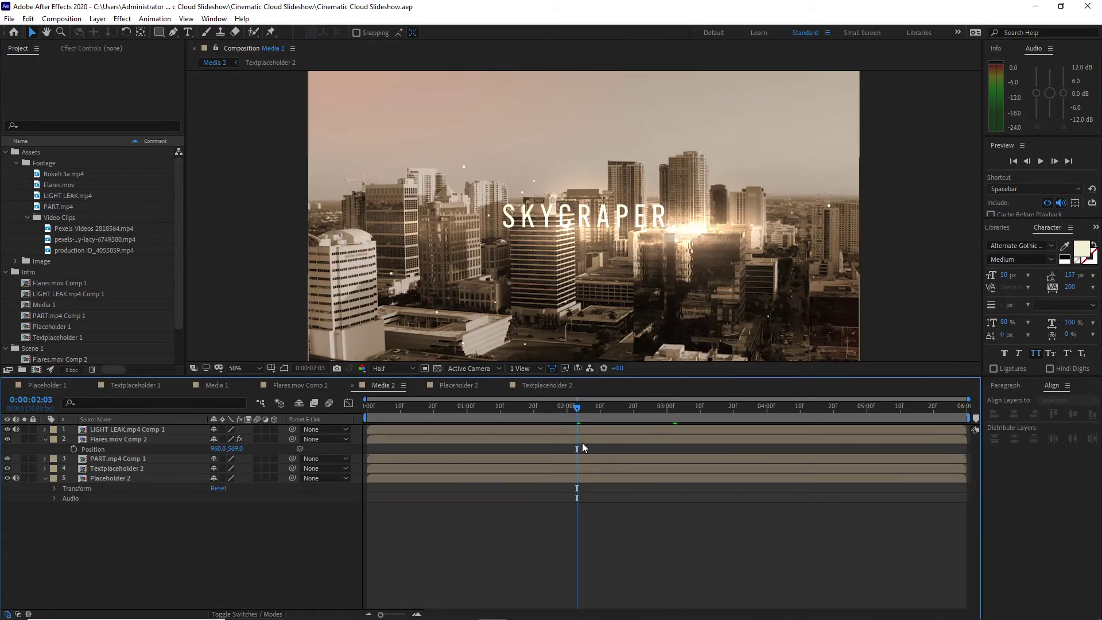
Create a new 1920 x 1080 composition named Clouds at 30 fps with a six-second duration.
click(62, 19)
click(68, 32)
text(Clouds)
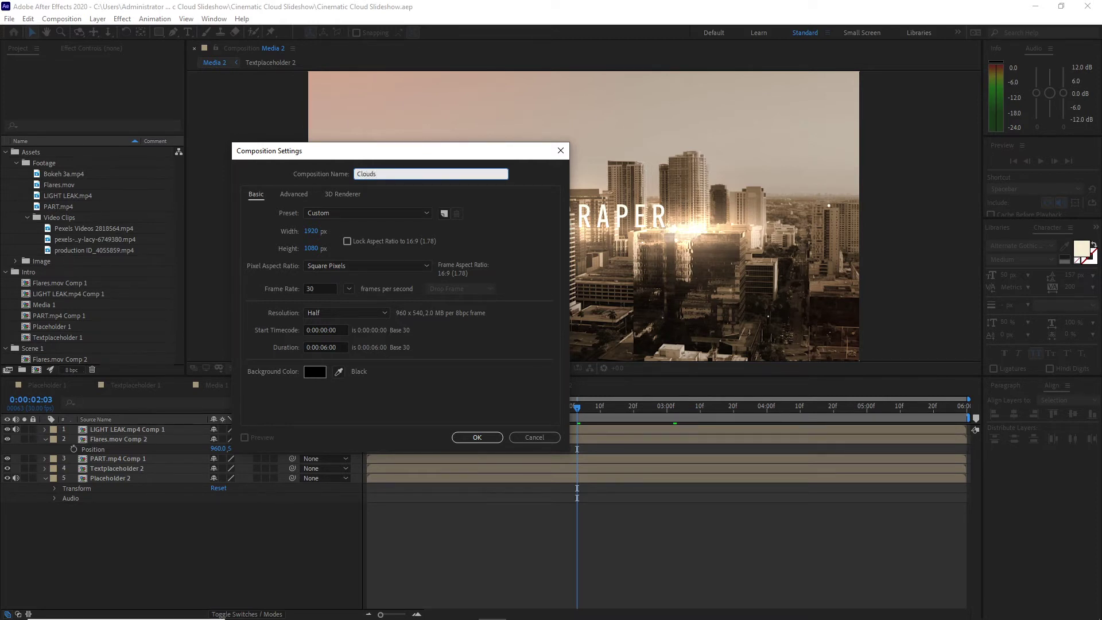
click(472, 435)
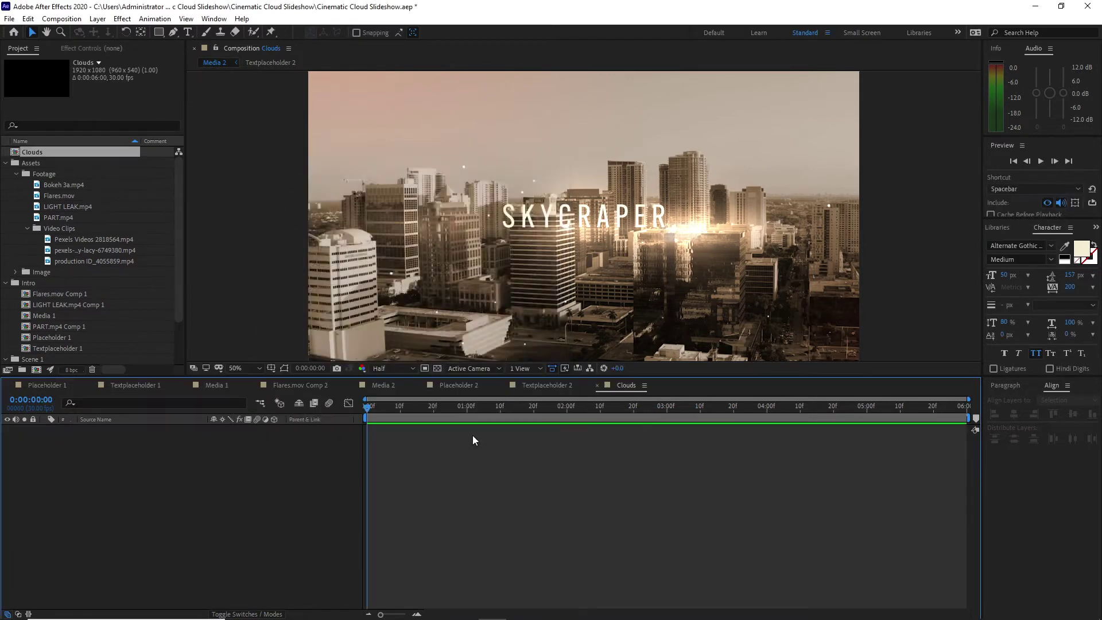
Add Cloud 01.png through Cloud 05.png from the Image folder to the Clouds composition.
click(16, 261)
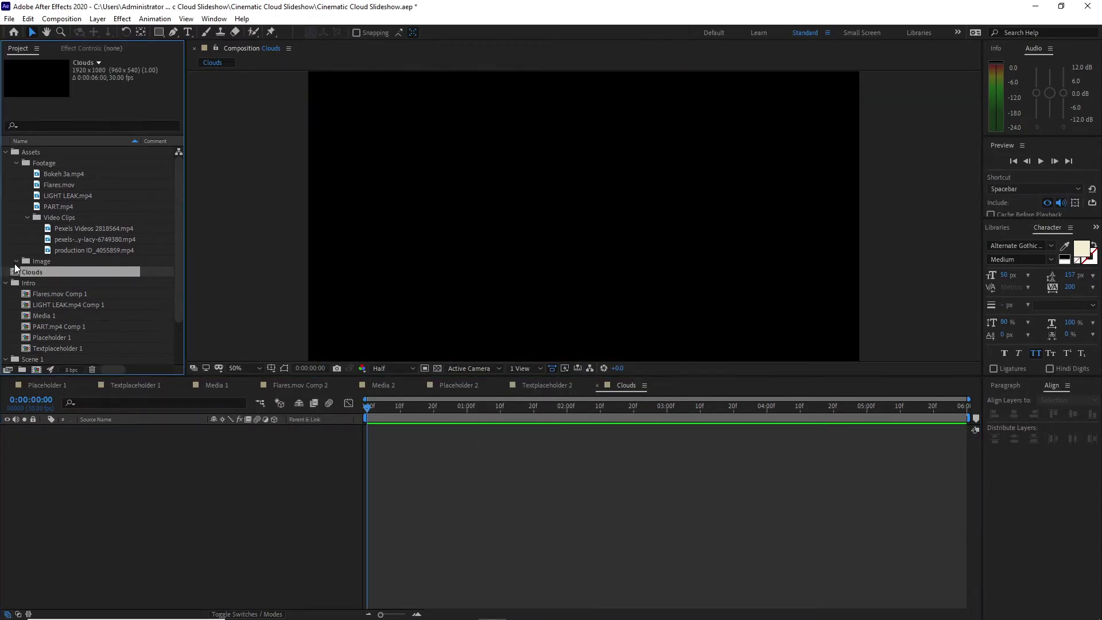
click(247, 614)
drag(24, 280, 115, 511)
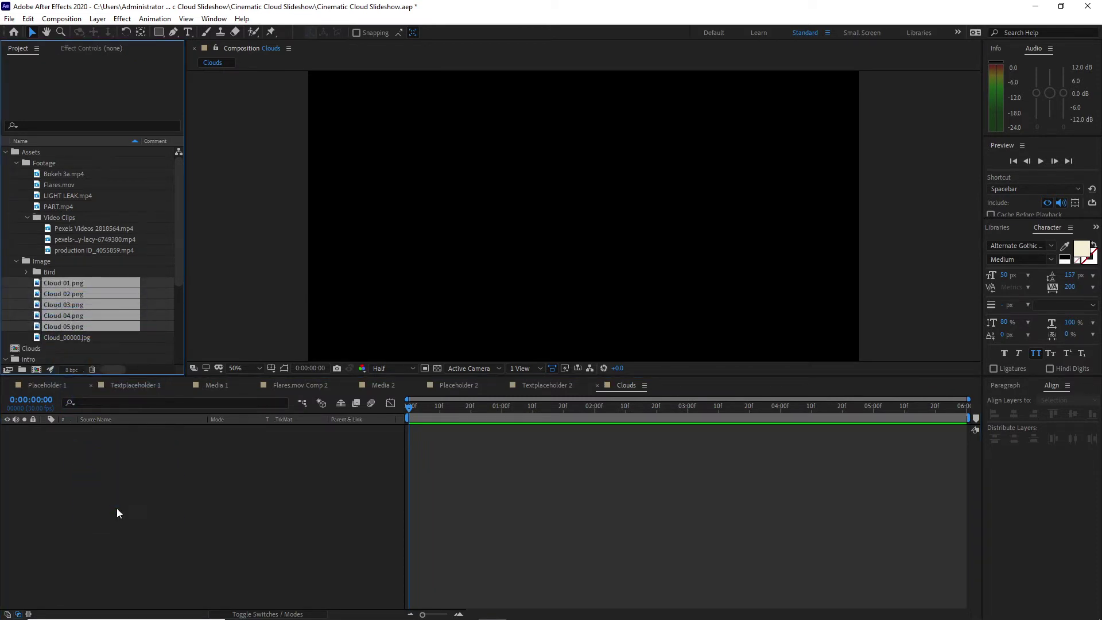
click(285, 613)
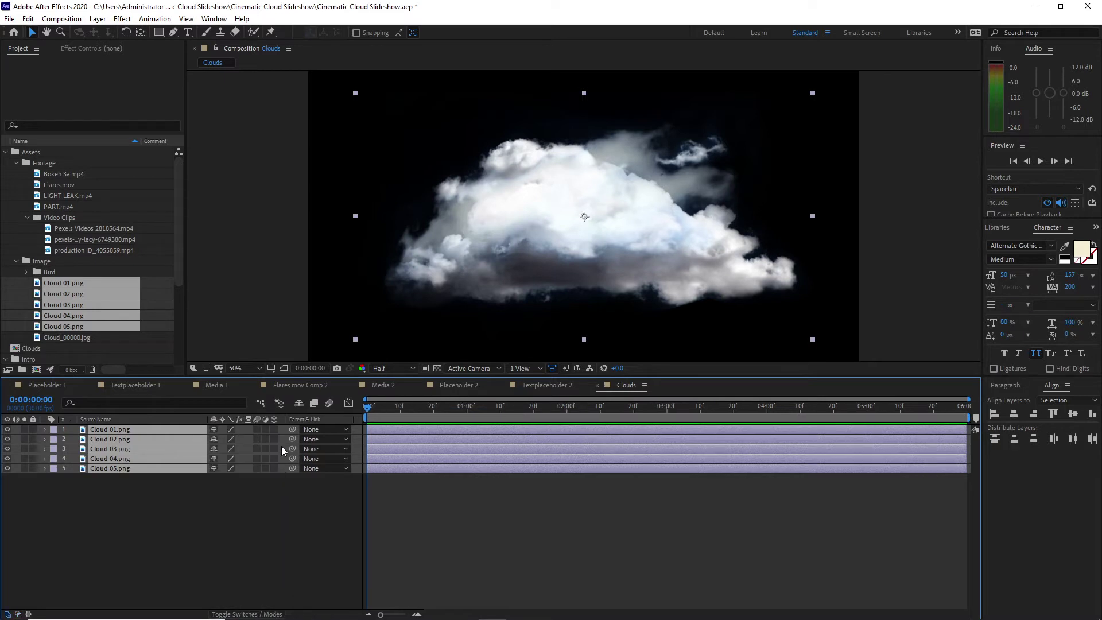
Make all five cloud layers 3D with their Position properties shown, and place the Pexels 6749380.mp4 clip beneath them.
click(274, 429)
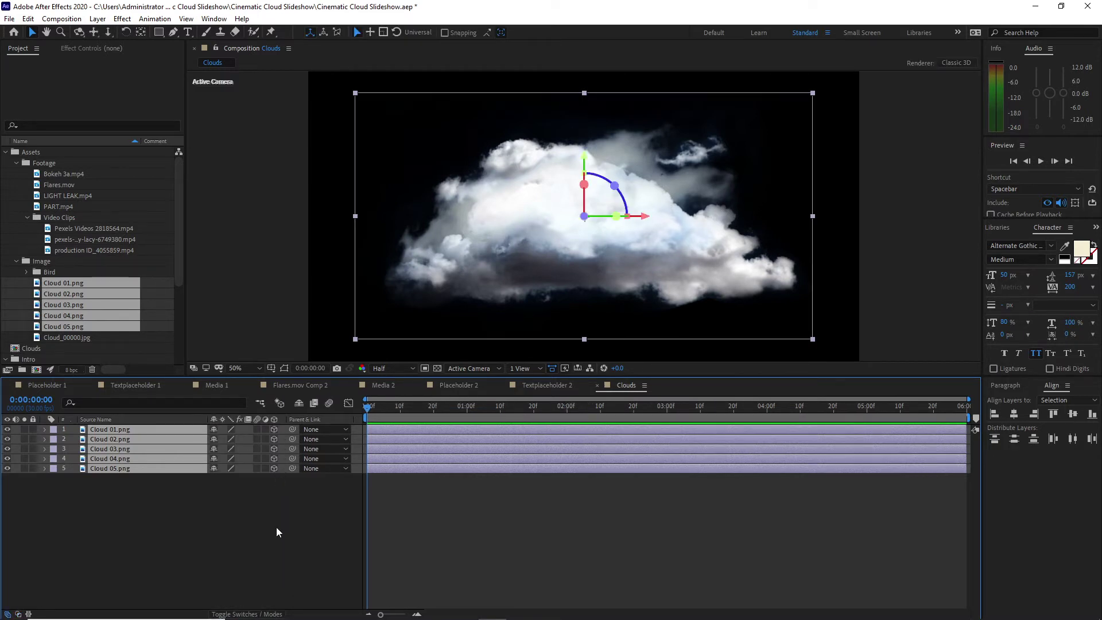
key(p)
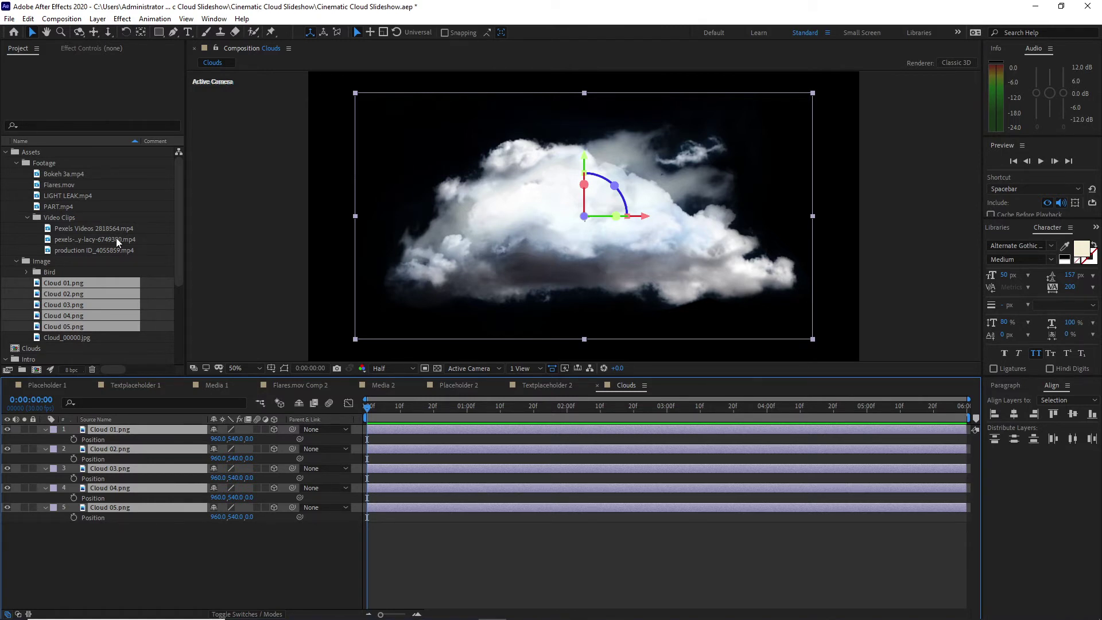
drag(116, 237, 173, 554)
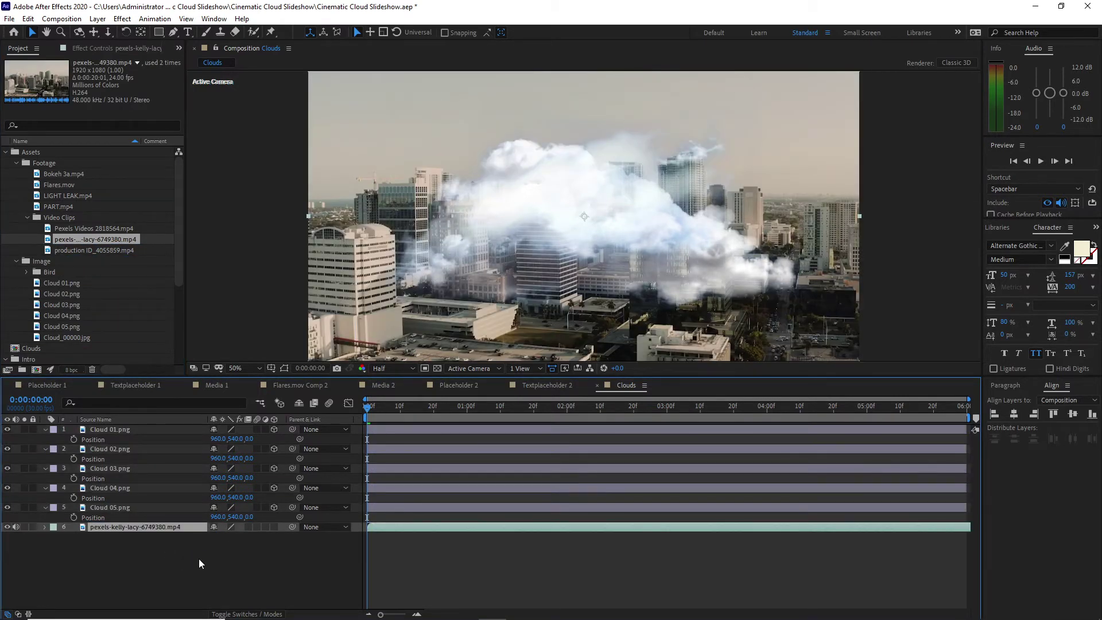
Move the Cloud 01.png layer to the lower left of the frame, at about 422, 986.
click(160, 428)
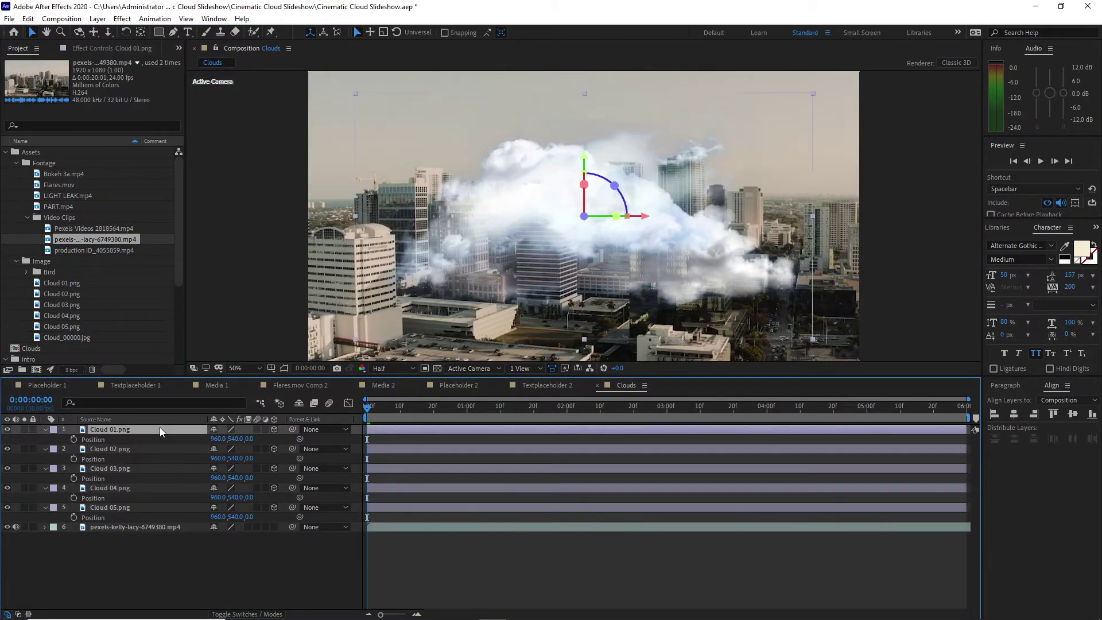
drag(649, 220, 497, 235)
drag(441, 157, 442, 285)
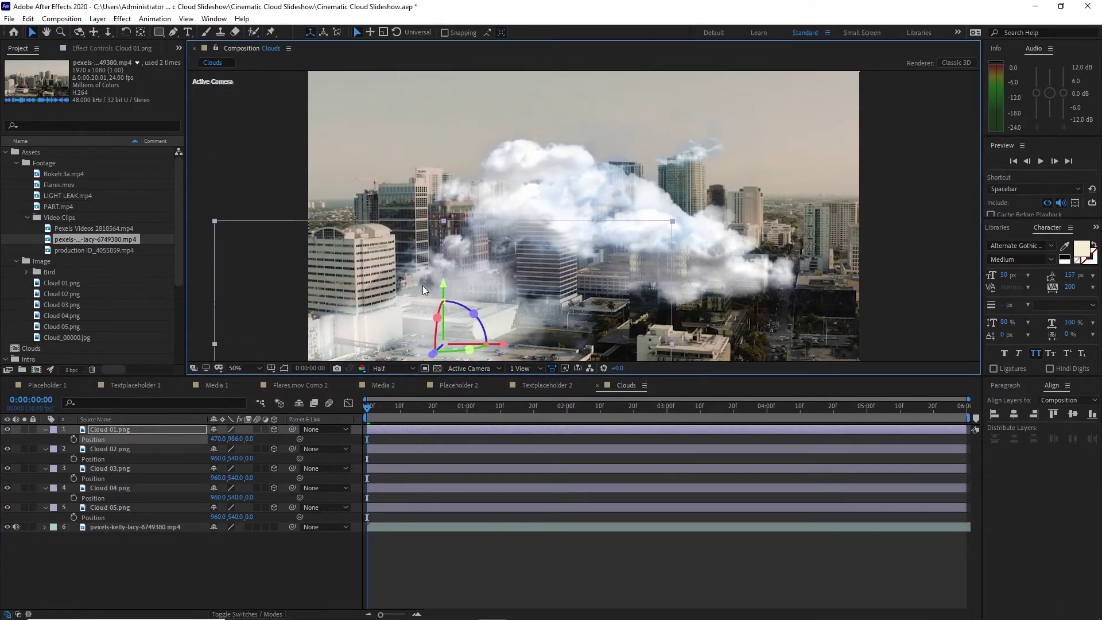
drag(499, 349, 488, 348)
Move the Cloud 02.png layer to the upper-left edge of the frame, at about 4, 290.
click(204, 451)
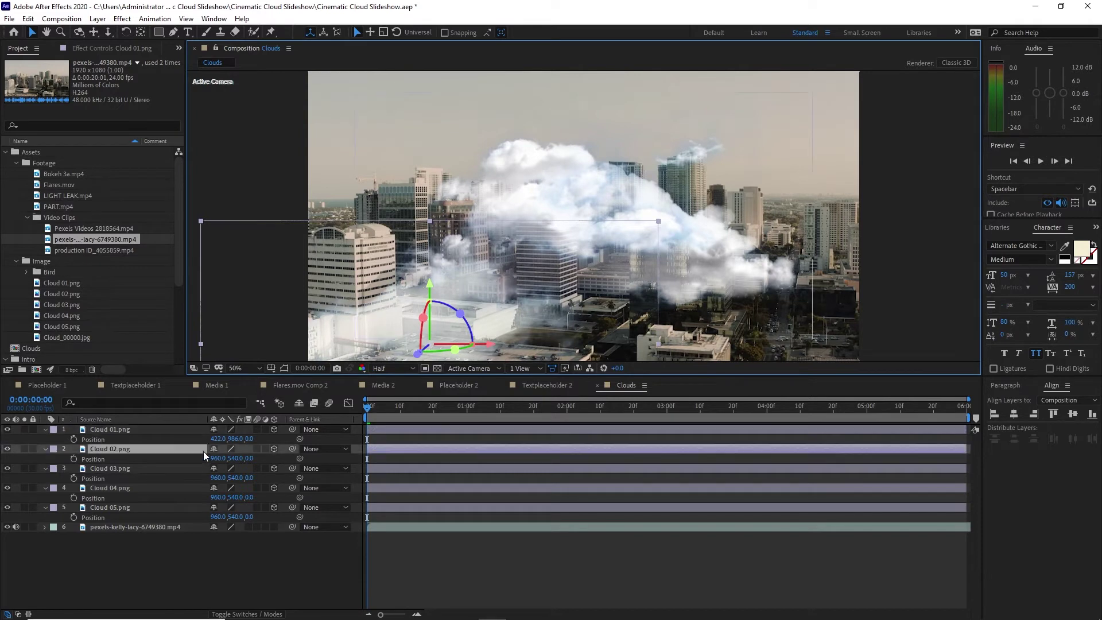
drag(583, 157, 563, 82)
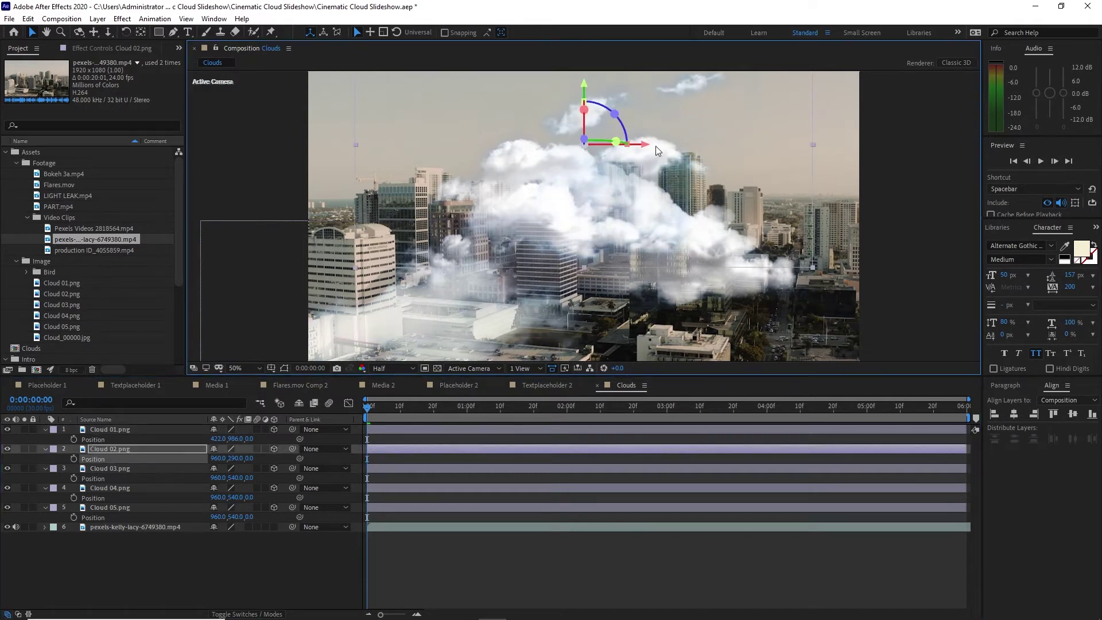
drag(647, 148, 371, 147)
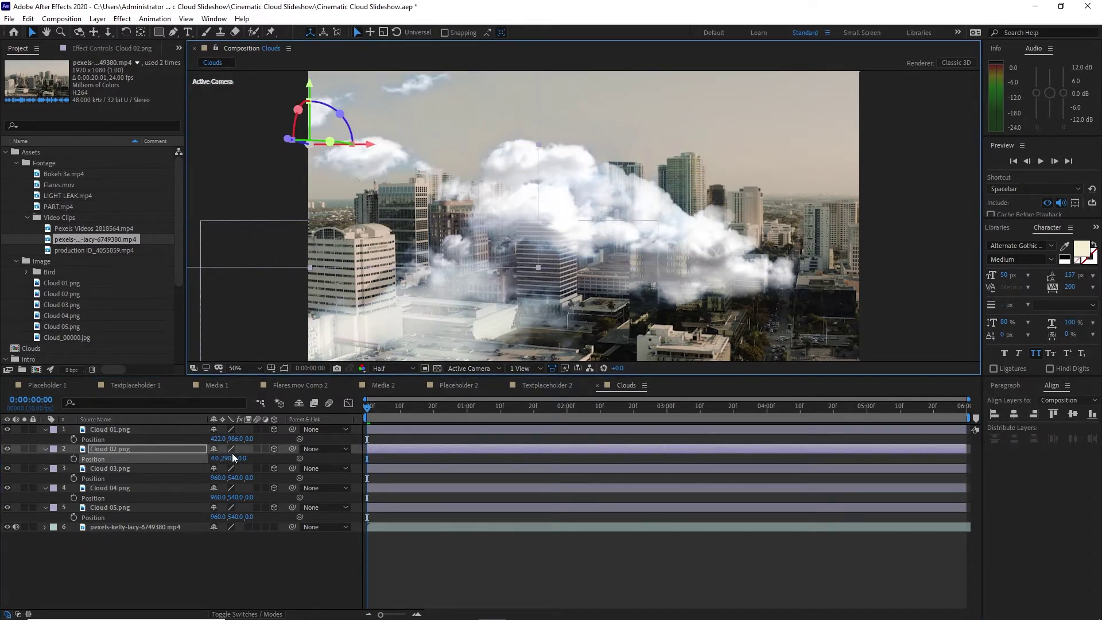
Move the Cloud 03.png layer to the lower-right corner of the frame, at about 1688, 1024.
click(162, 472)
drag(643, 217, 852, 216)
drag(793, 166, 794, 306)
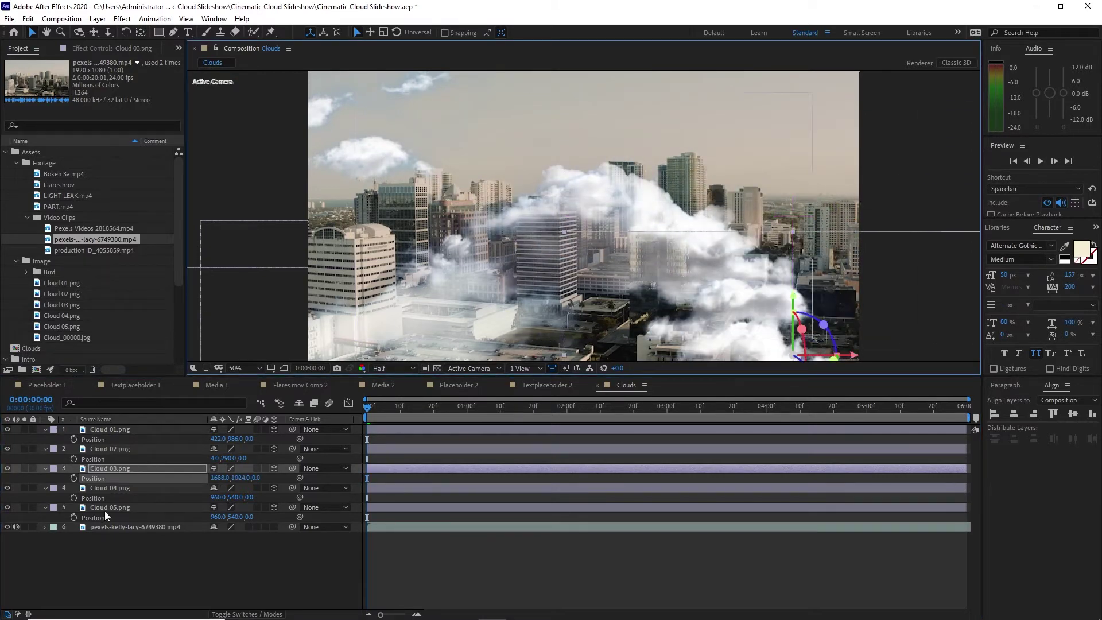
Move Cloud 04.png to the upper left at about 214, 256 and Cloud 05.png to the lower center at about 960, 978.
click(118, 487)
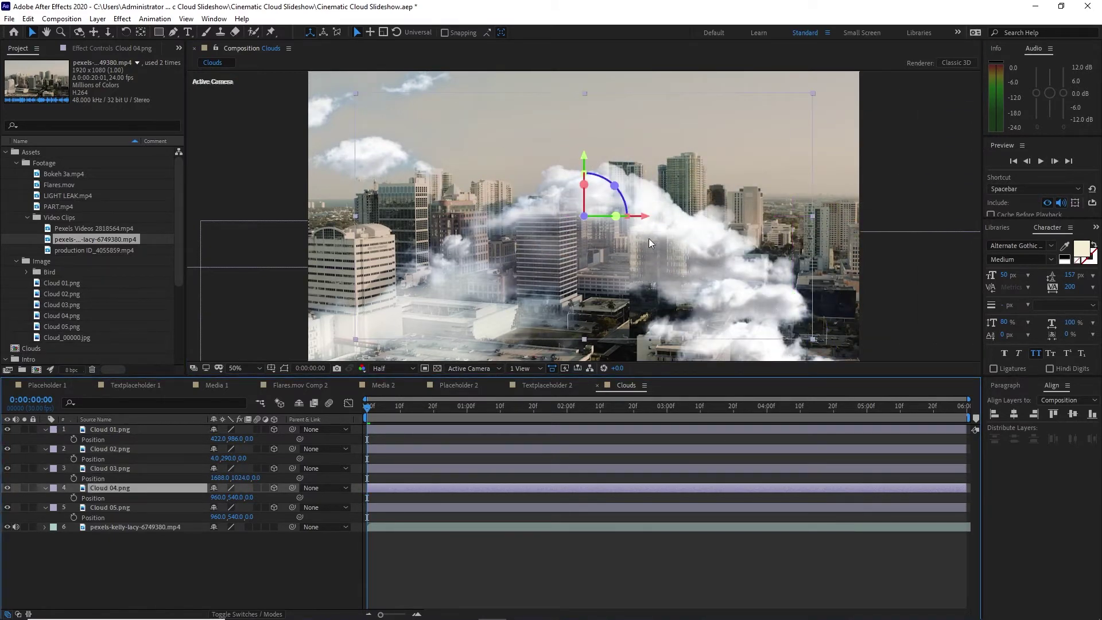
drag(644, 216, 360, 77)
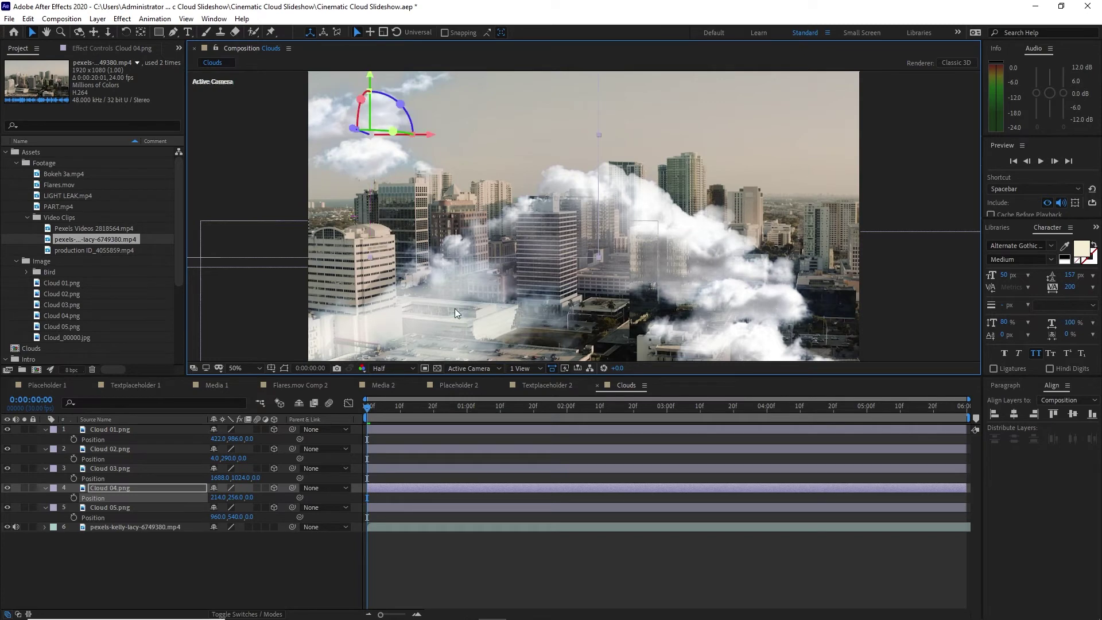
click(131, 509)
drag(584, 160, 574, 286)
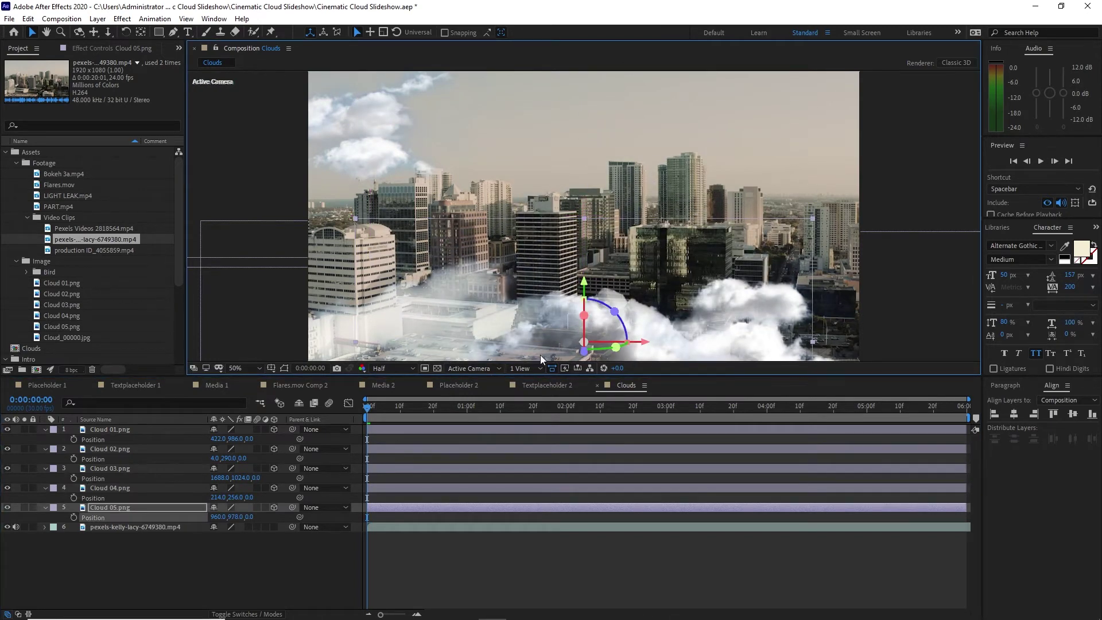
Keyframe the Cloud 01.png layer's position from the first frame, moving it to 728, 1080 at 0:00:05:29.
click(86, 439)
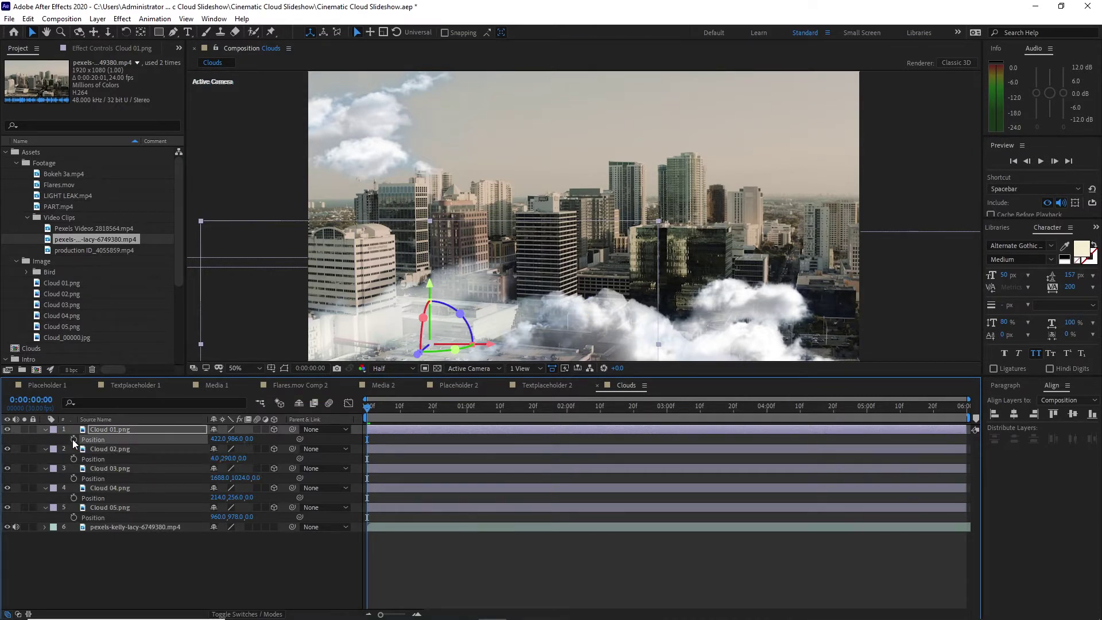
click(73, 439)
drag(370, 409, 969, 414)
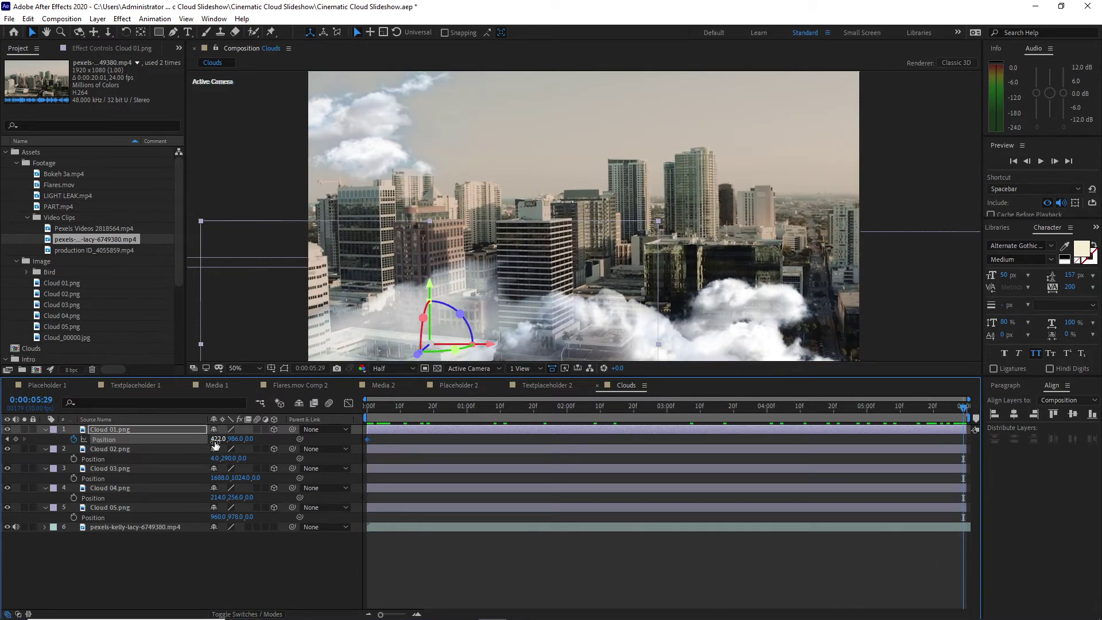
drag(220, 439, 310, 439)
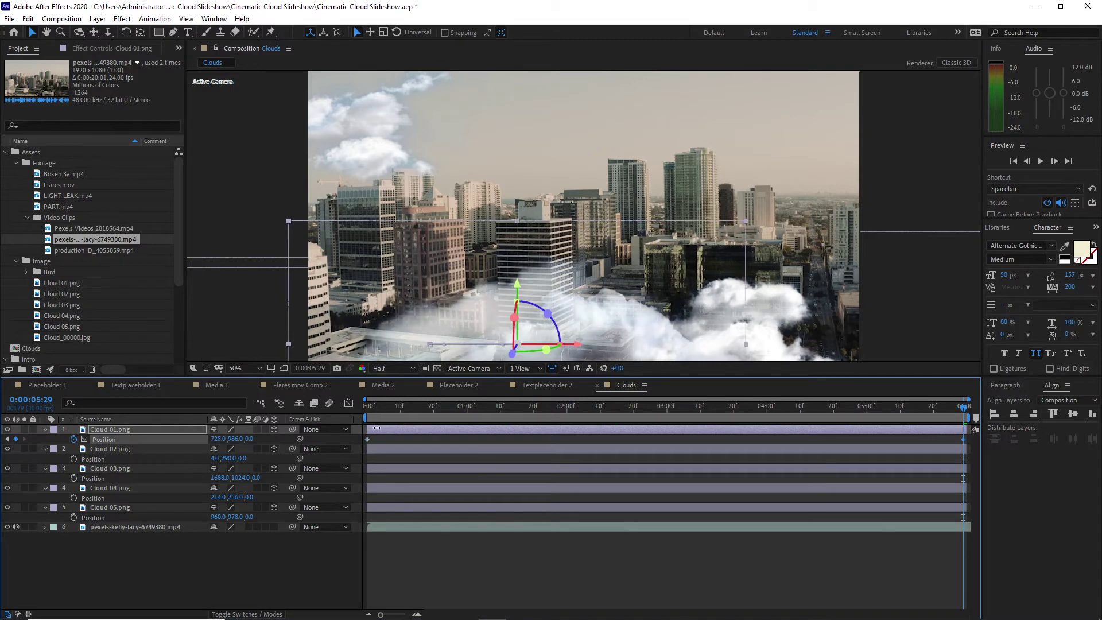
click(174, 557)
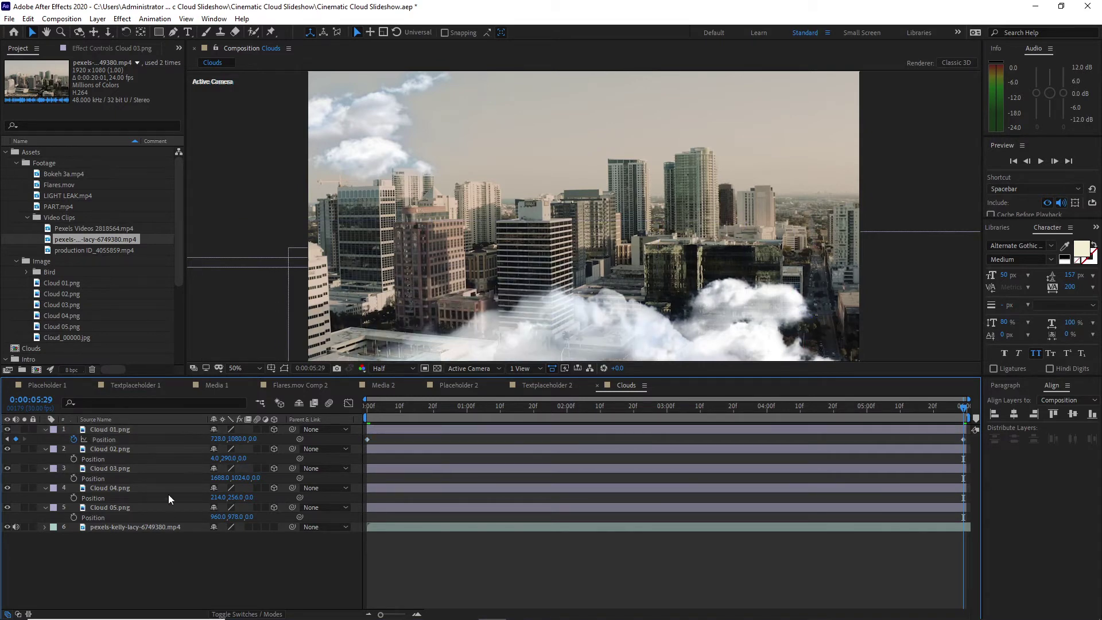
Keyframe the Cloud 02.png layer's position from the first frame, shifting it to 184, 290 at 0:00:05:29.
click(162, 451)
drag(402, 406, 367, 407)
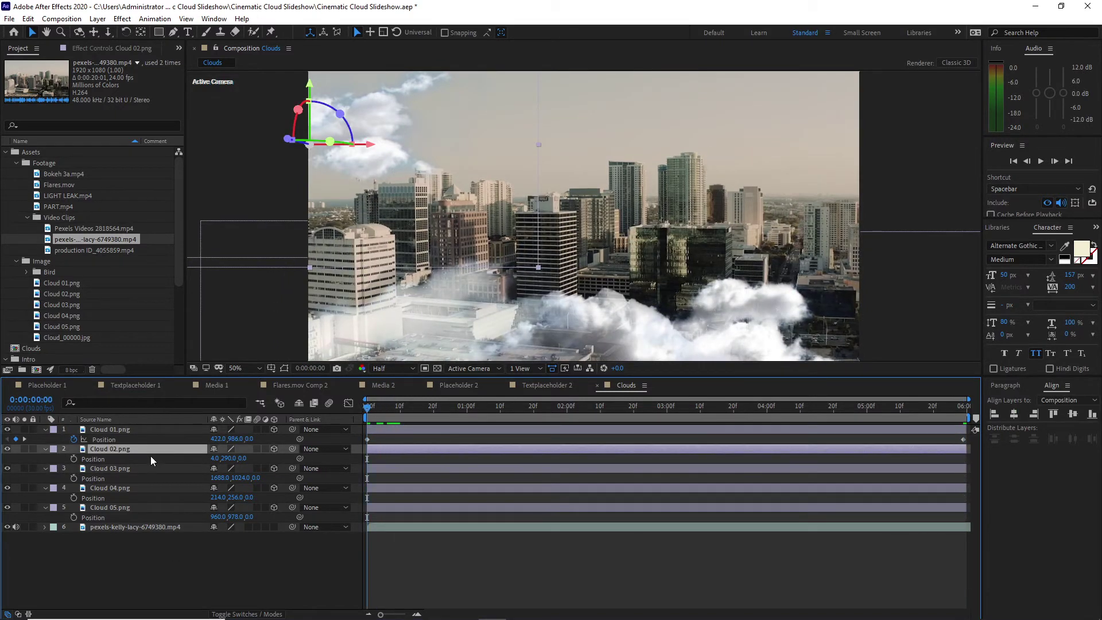
click(73, 460)
drag(368, 406, 971, 415)
drag(214, 458, 318, 458)
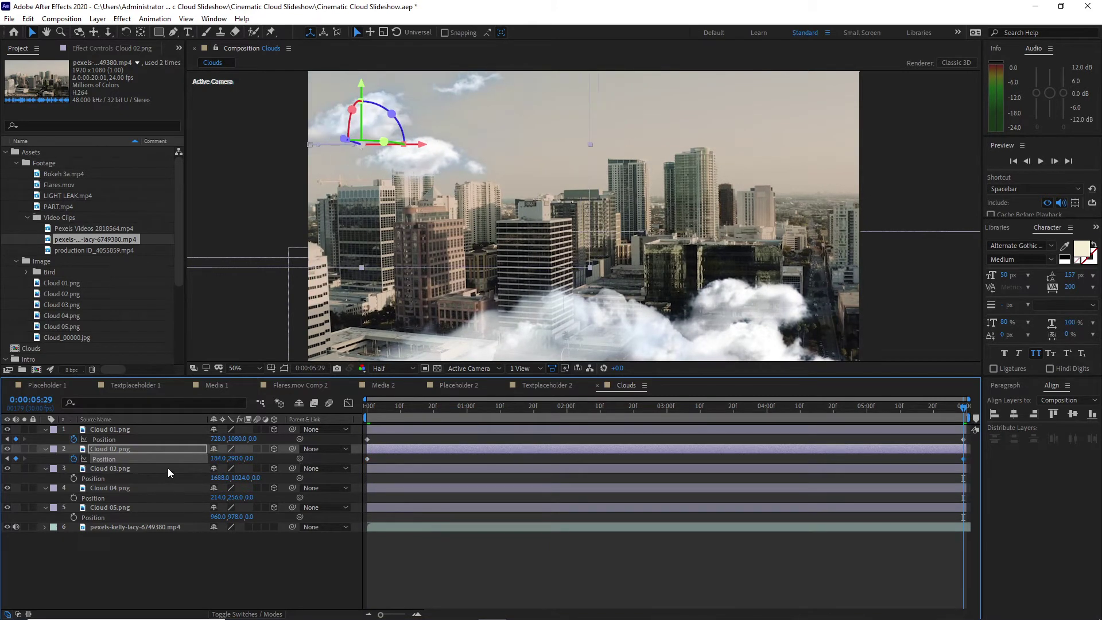
Keyframe the Cloud 02.png layer's scale from 100% at the first frame to 157% at 0:00:05:29.
double_click(162, 450)
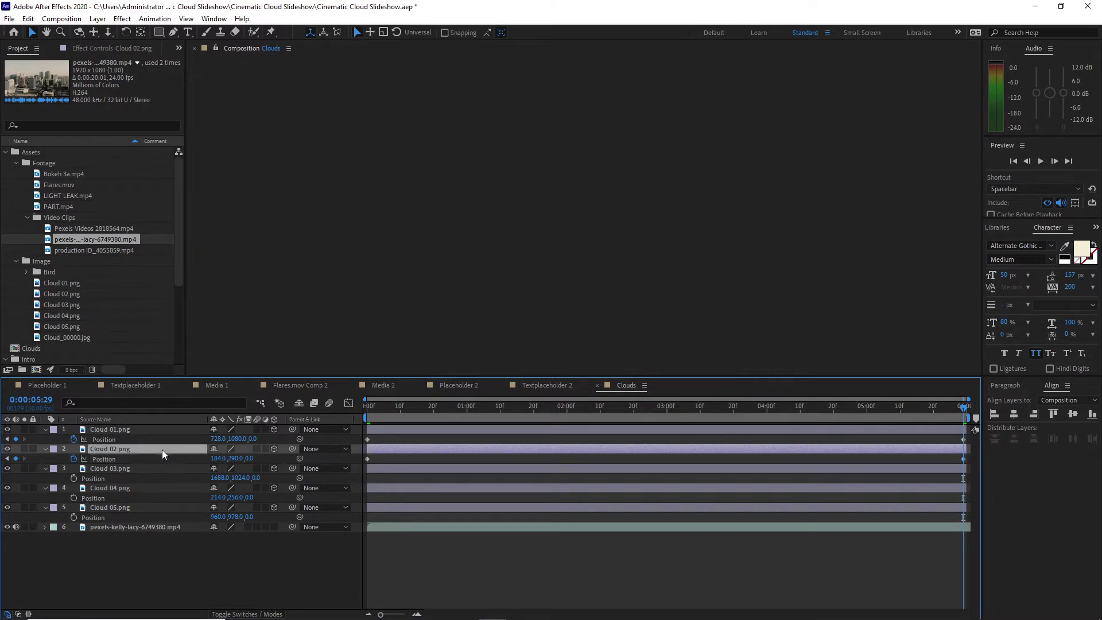
key(ctrl+w)
key(s)
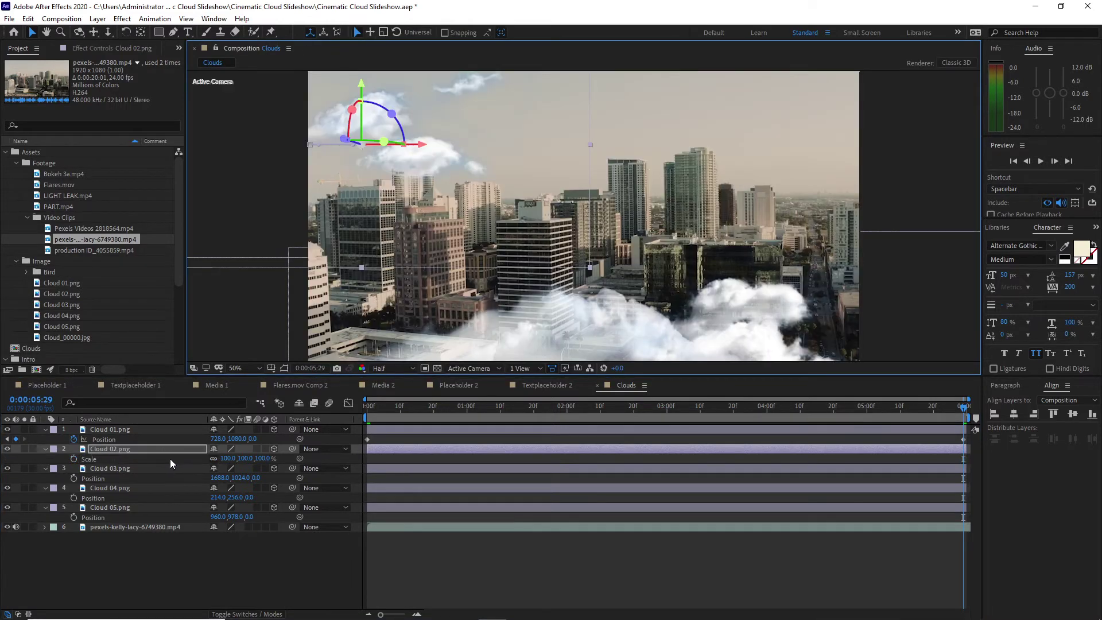
drag(373, 410, 350, 408)
key(alt+shift+s)
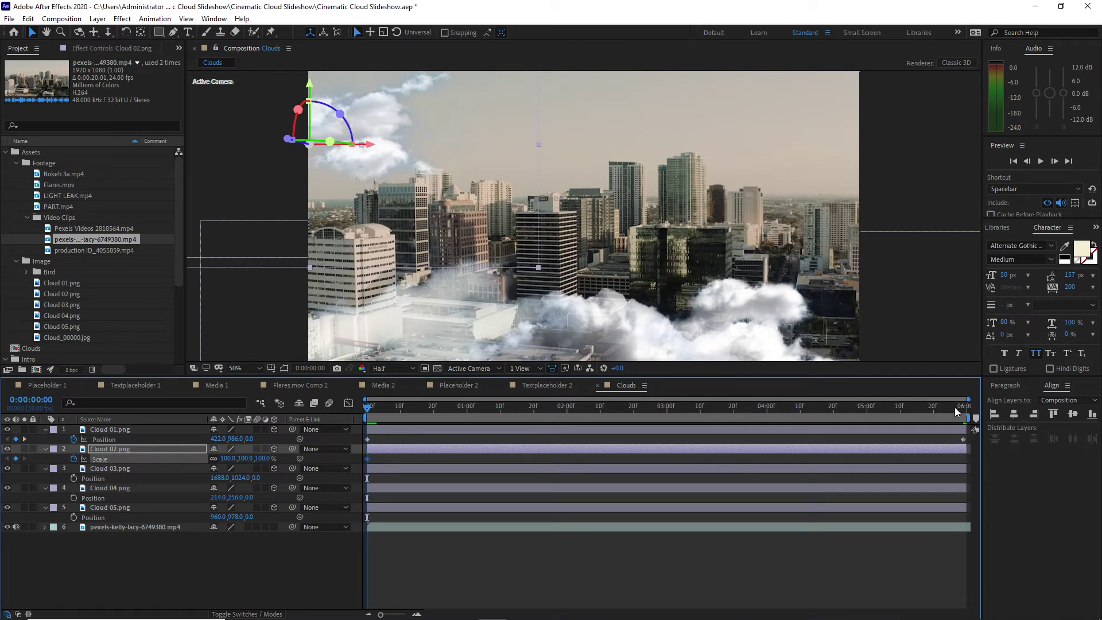
drag(955, 407, 978, 416)
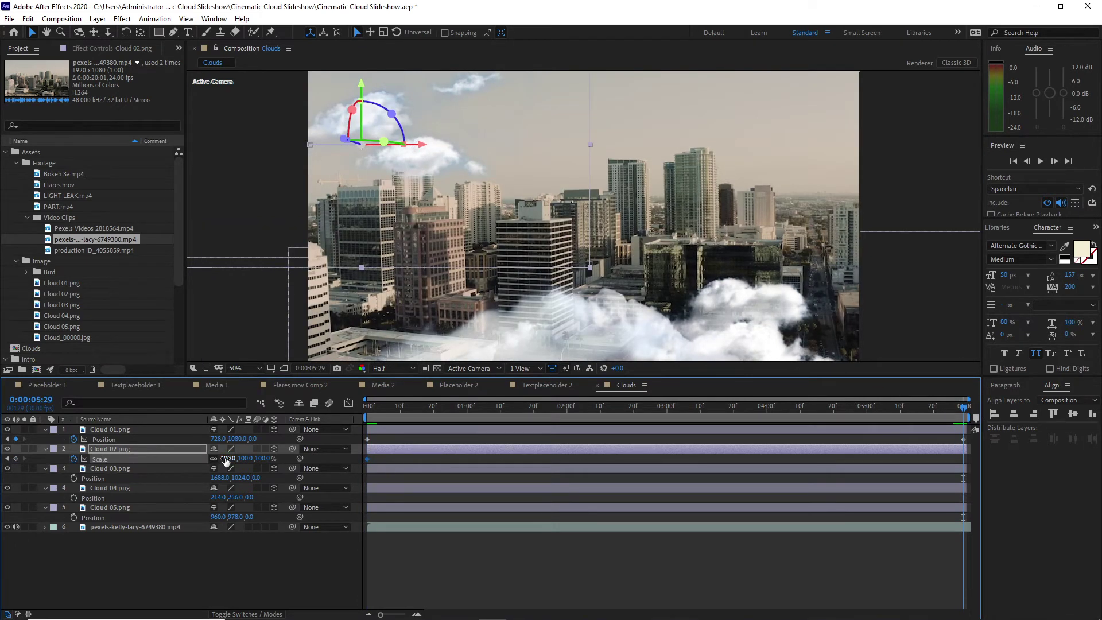
drag(227, 459, 271, 470)
Keyframe Cloud 04.png's position and scale from the first frame, drifting it slightly to the right and enlarging it to 189% at 0:00:05:29.
click(143, 489)
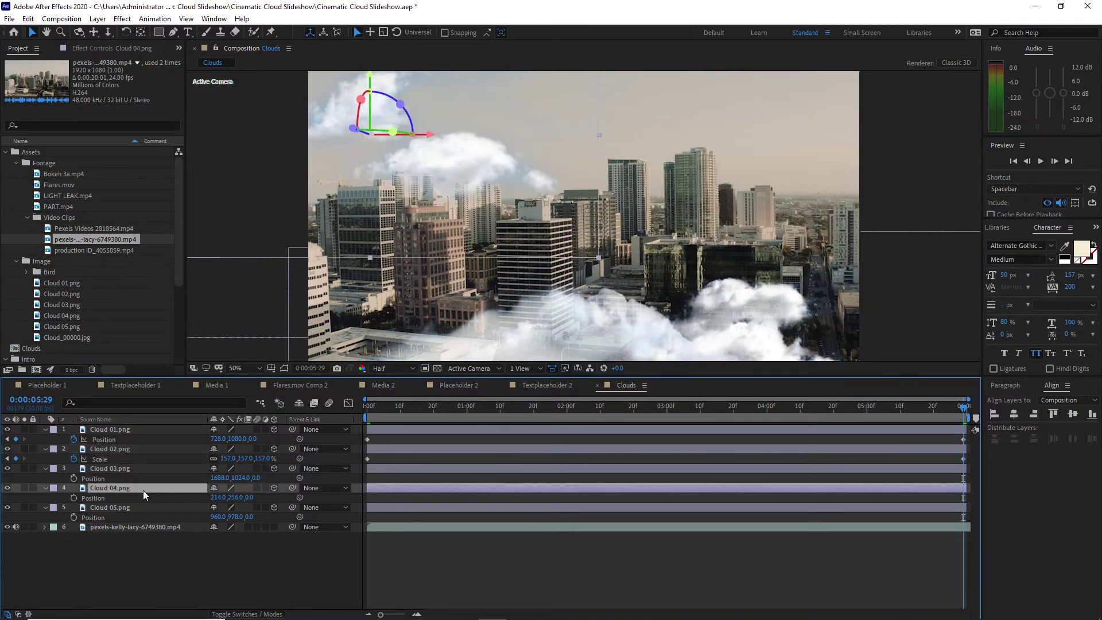
click(366, 408)
click(74, 498)
drag(689, 406, 767, 406)
drag(218, 497, 209, 502)
key(s)
key(Page_Up)
key(Page_Up)
key(Page_Up)
key(Page_Up)
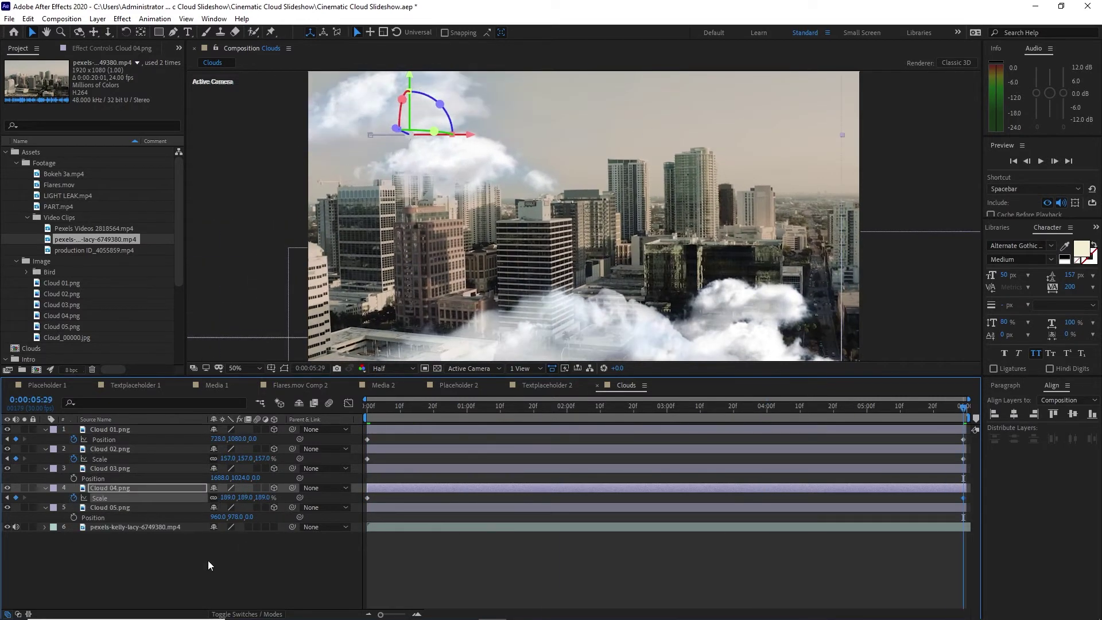
Keyframe the Cloud 05.png layer's position from 792, 892 at the first frame to 44, 892 at 0:00:05:29.
click(143, 508)
click(410, 407)
drag(379, 407, 367, 407)
click(73, 517)
drag(580, 414, 964, 406)
drag(217, 517, 345, 594)
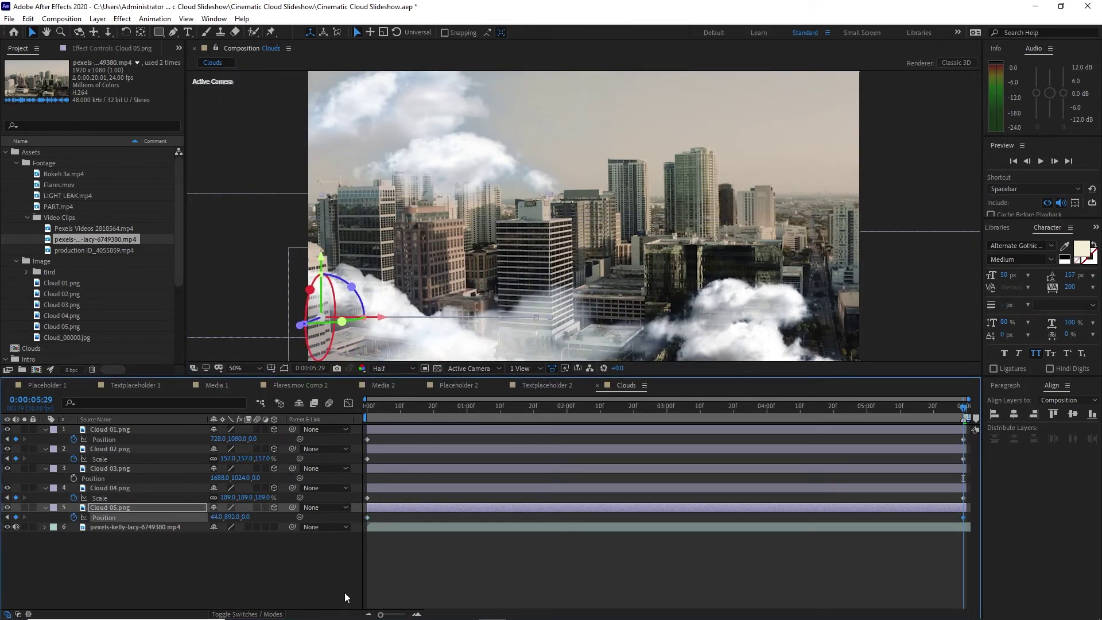
click(343, 592)
Keyframe Cloud 03.png's position and scale from the first frame, ending at 1460, 1024 and 165% at 0:00:05:29.
click(115, 468)
key(Home)
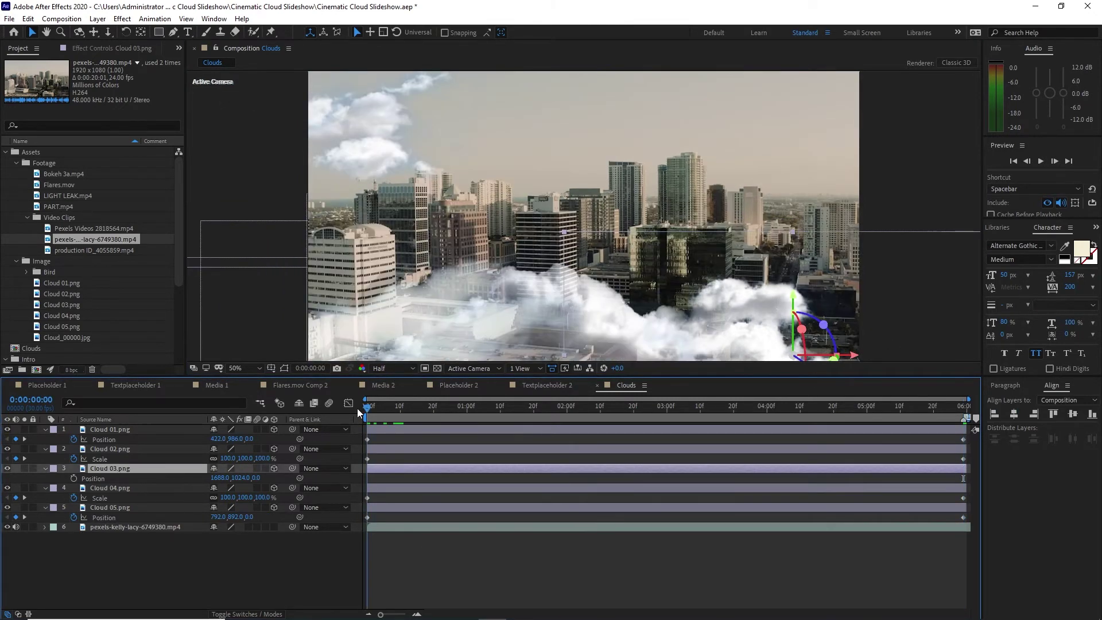
click(74, 478)
key(End)
drag(220, 479, 163, 501)
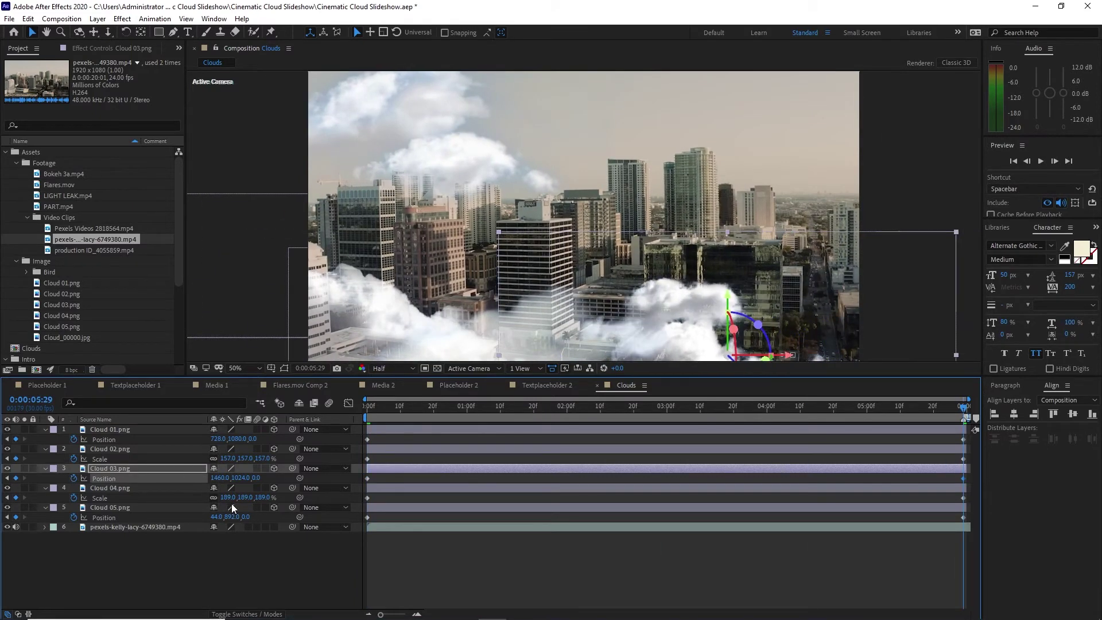
key(s)
drag(229, 479, 261, 471)
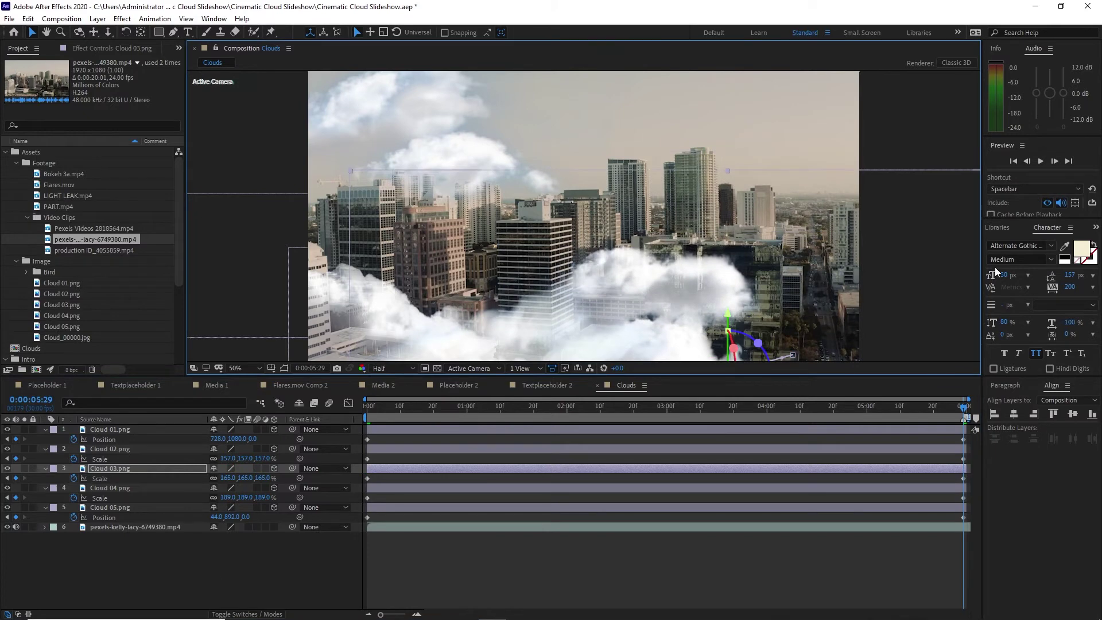
Preview the cloud animation and delete the pexels-kelly-lacy-6749380.mp4 layer from the Clouds composition.
click(1045, 161)
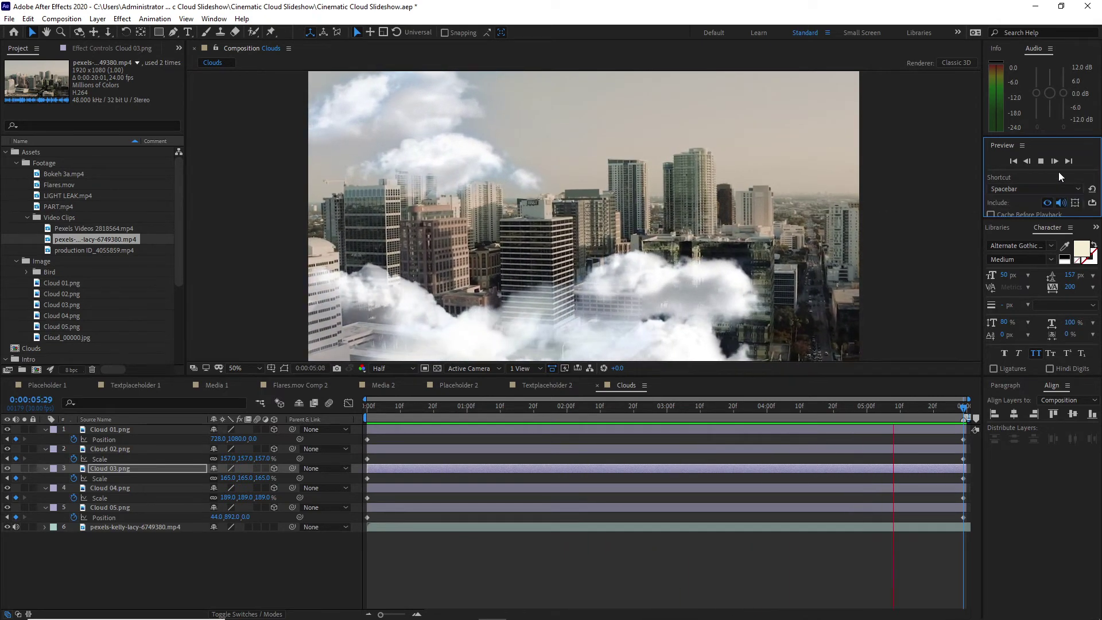
key(space)
click(127, 528)
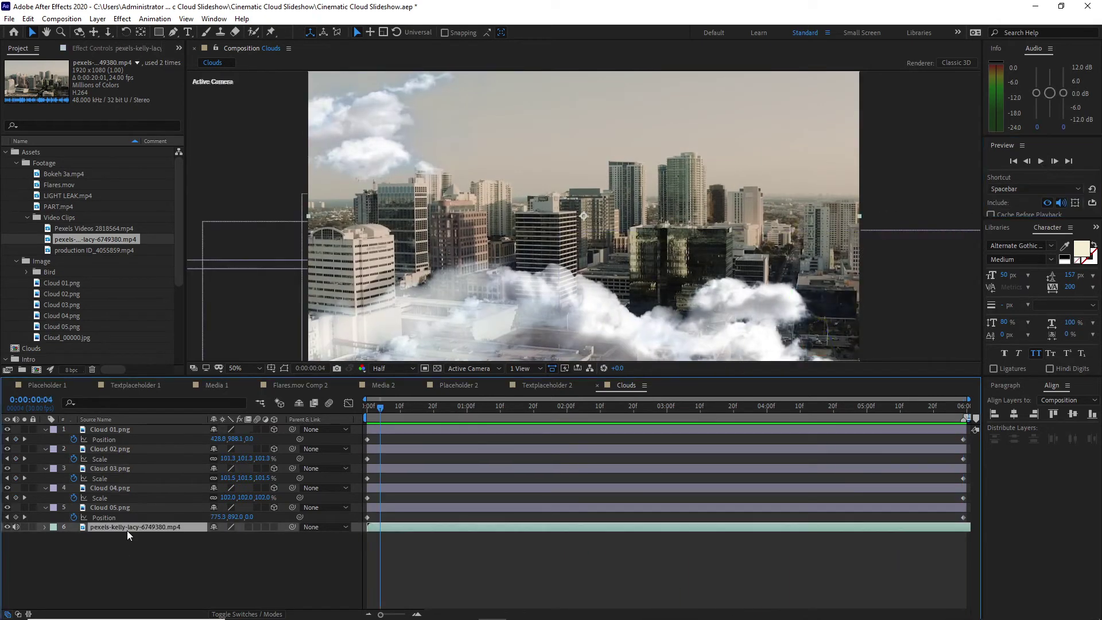
click(27, 19)
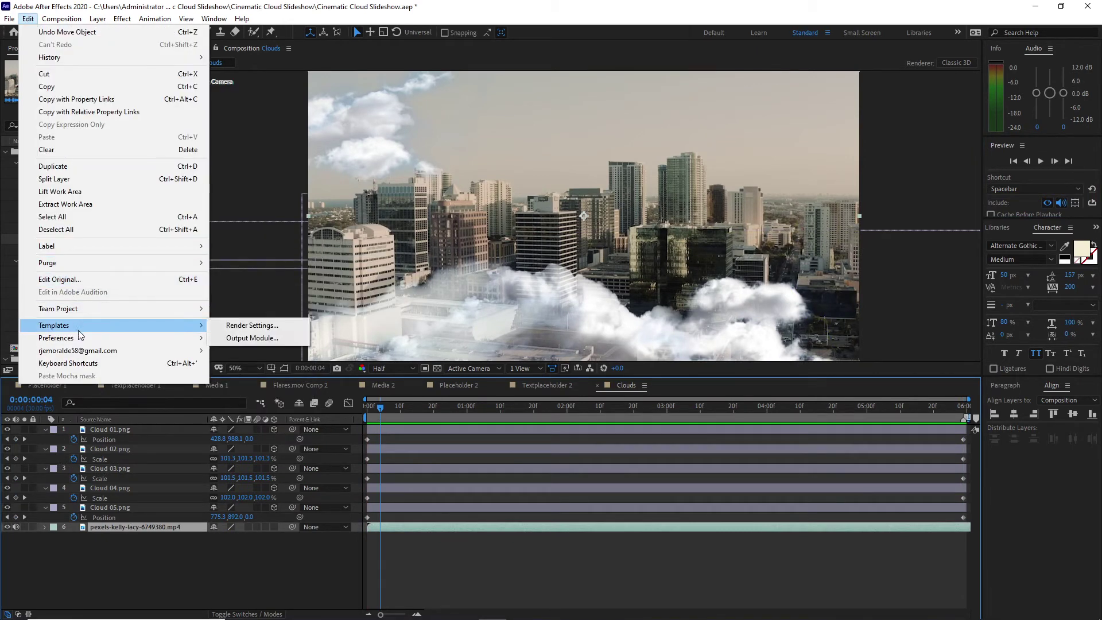
click(89, 151)
Add the Clouds composition to Media 2 as the topmost layer.
click(385, 386)
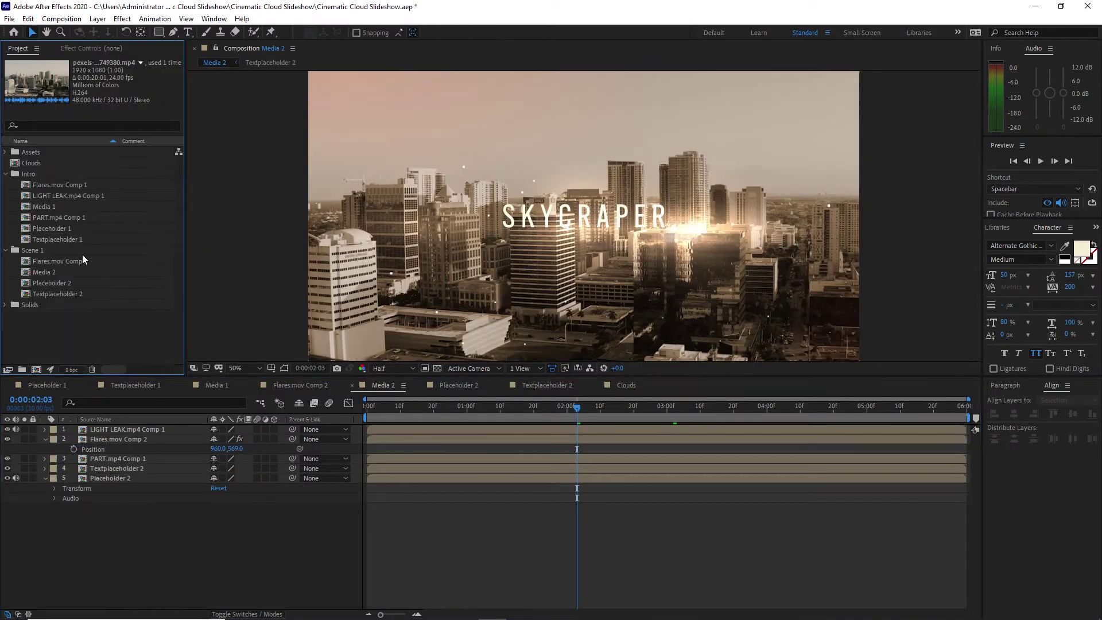
click(39, 163)
drag(39, 163, 85, 431)
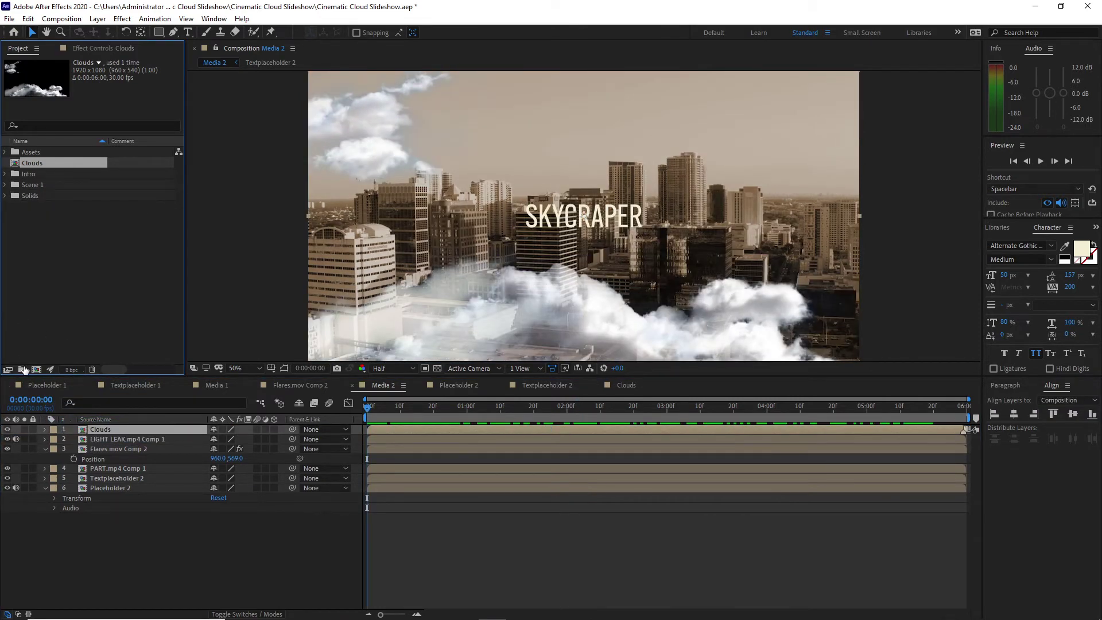
Create a project folder named Scene 2 and move the Clouds composition into the Scene 1 folder.
click(22, 370)
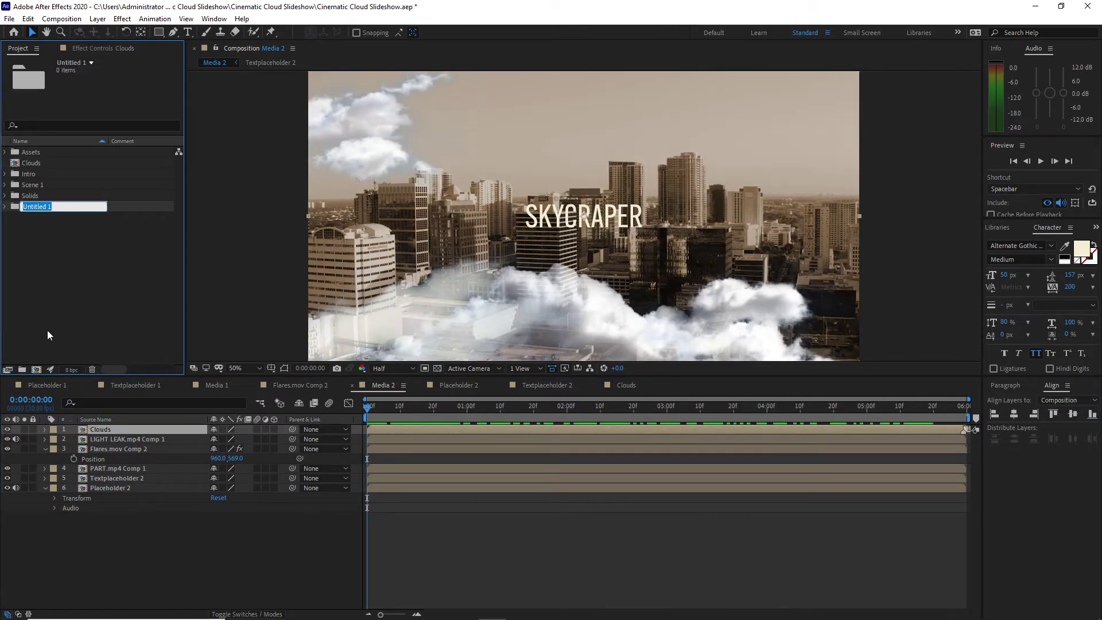
text(Scene 2)
click(60, 275)
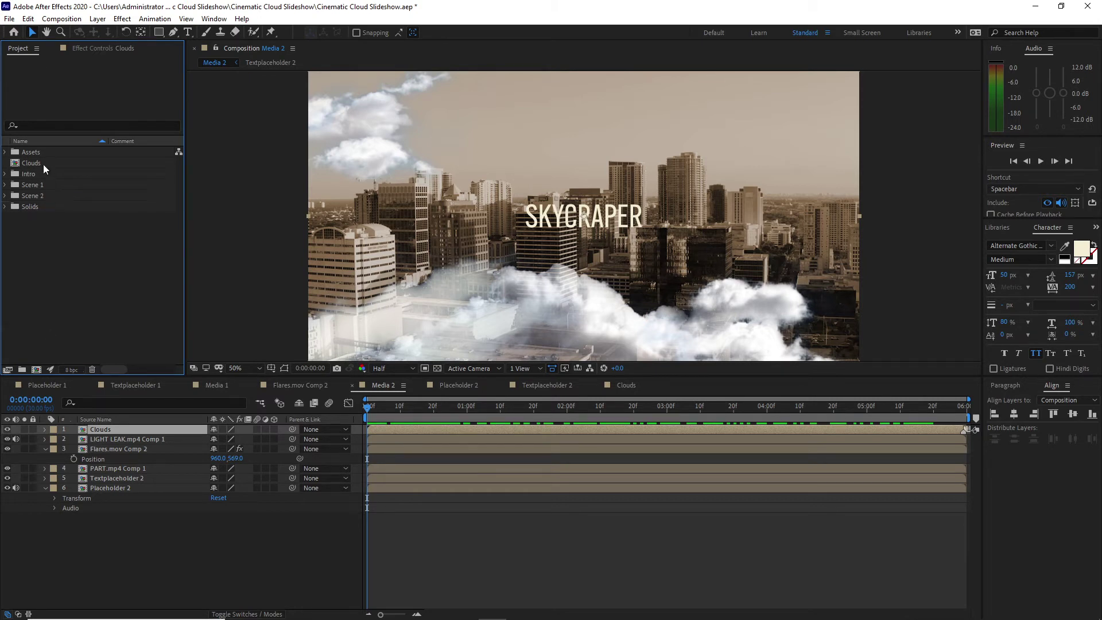
drag(43, 163, 46, 184)
Duplicate all five compositions in the Scene 1 folder and move the duplicates into the Scene 2 folder.
click(6, 174)
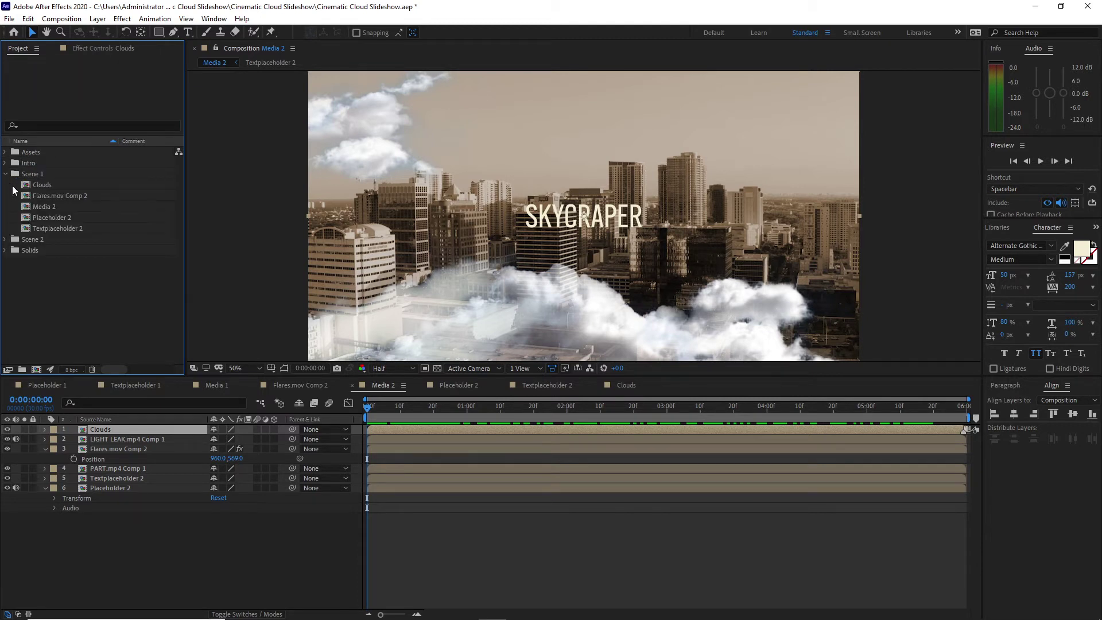
drag(13, 189, 47, 229)
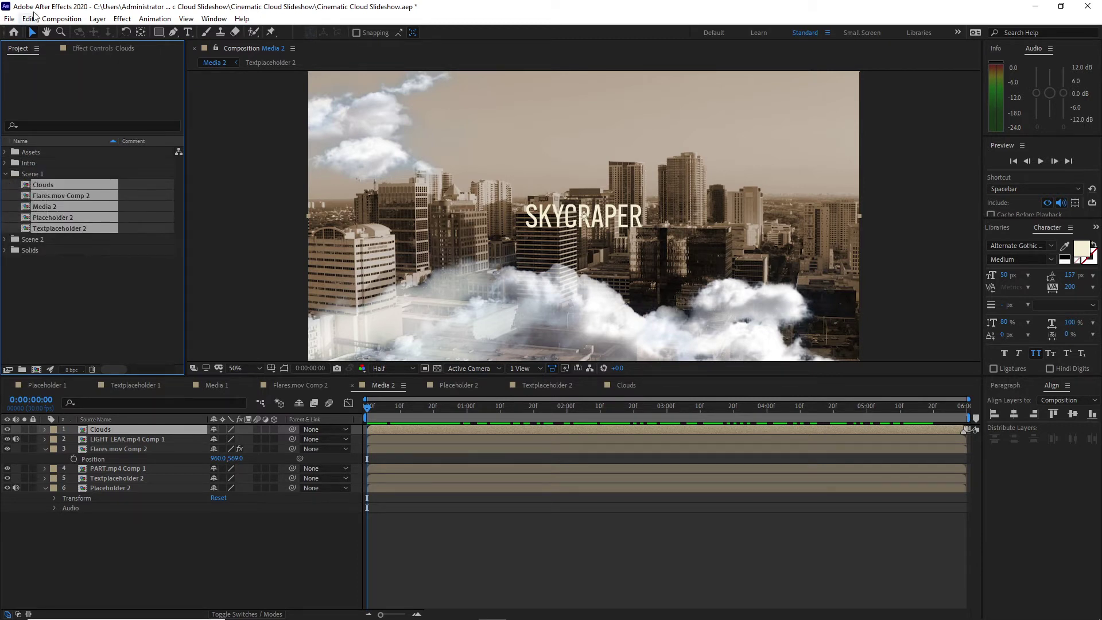
click(33, 19)
click(74, 163)
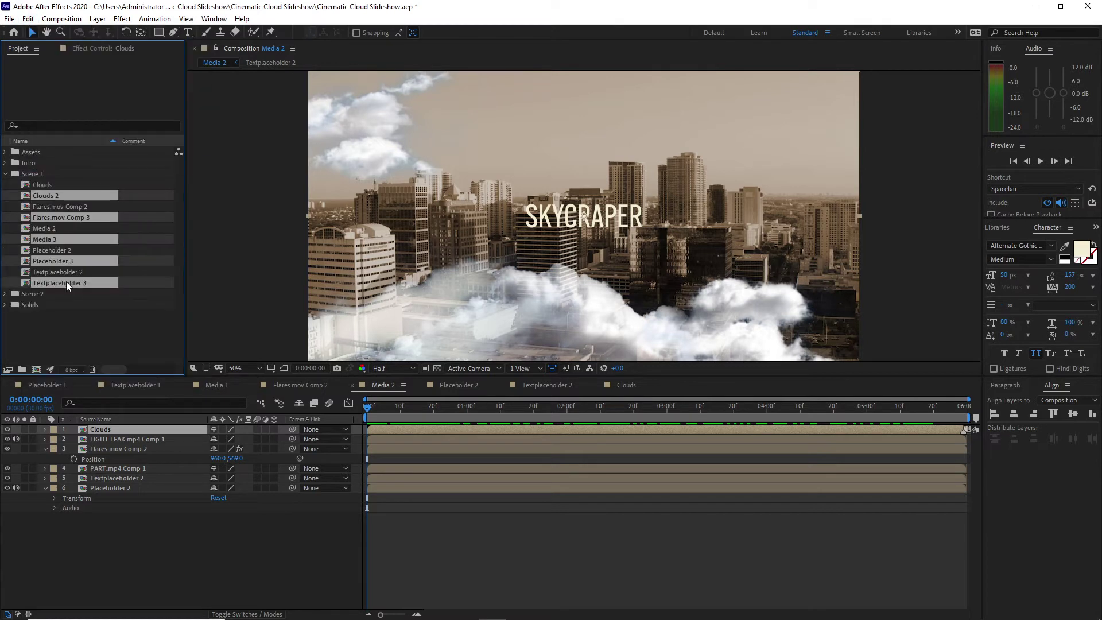
drag(67, 281, 66, 289)
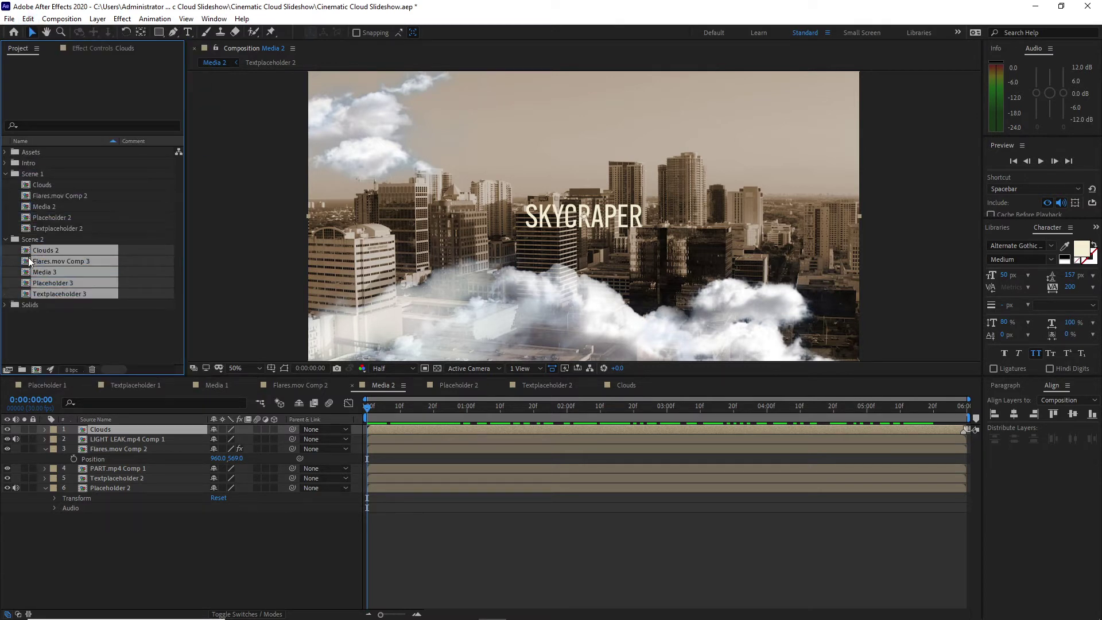
Open the Scene 2 compositions and replace the SKYCRAPER text in Textplaceholder 3 with HORIZON.
double_click(28, 250)
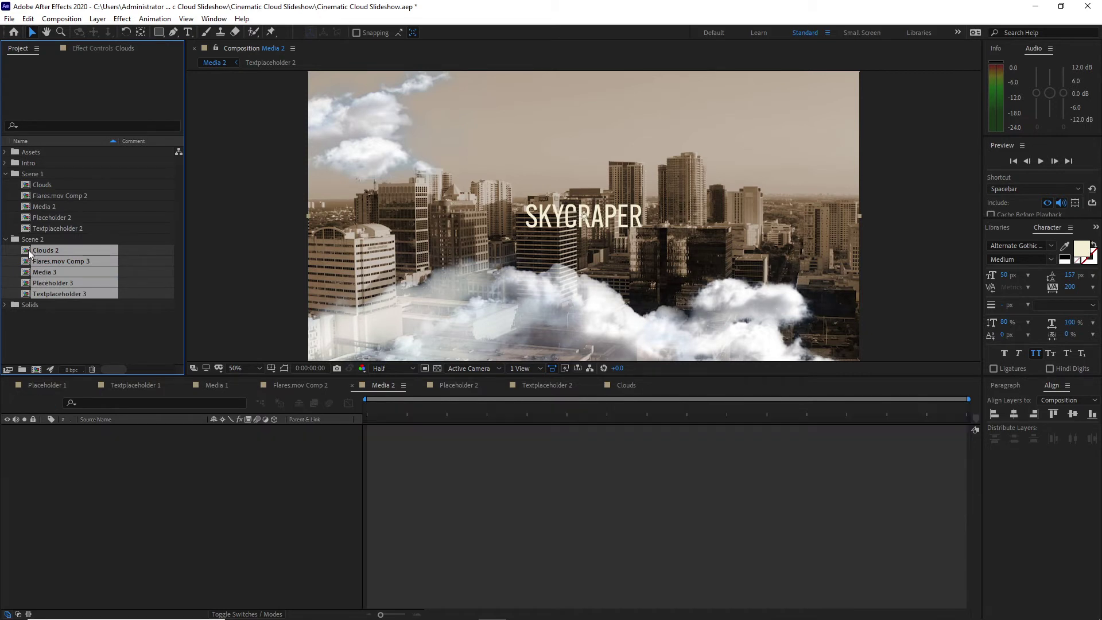
key(ctrl+t)
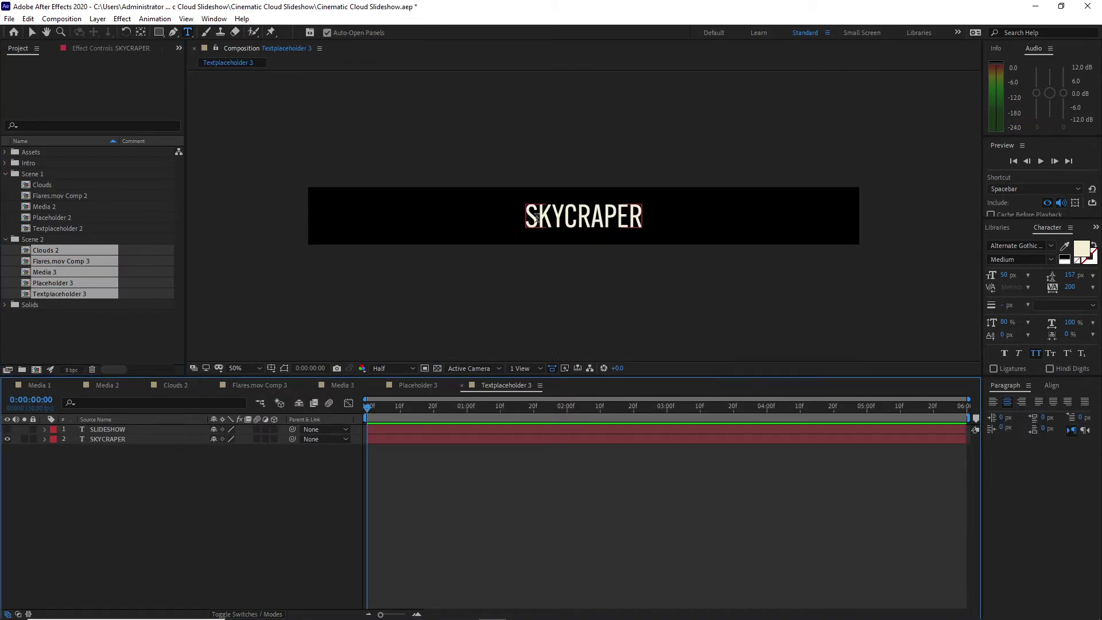
double_click(98, 438)
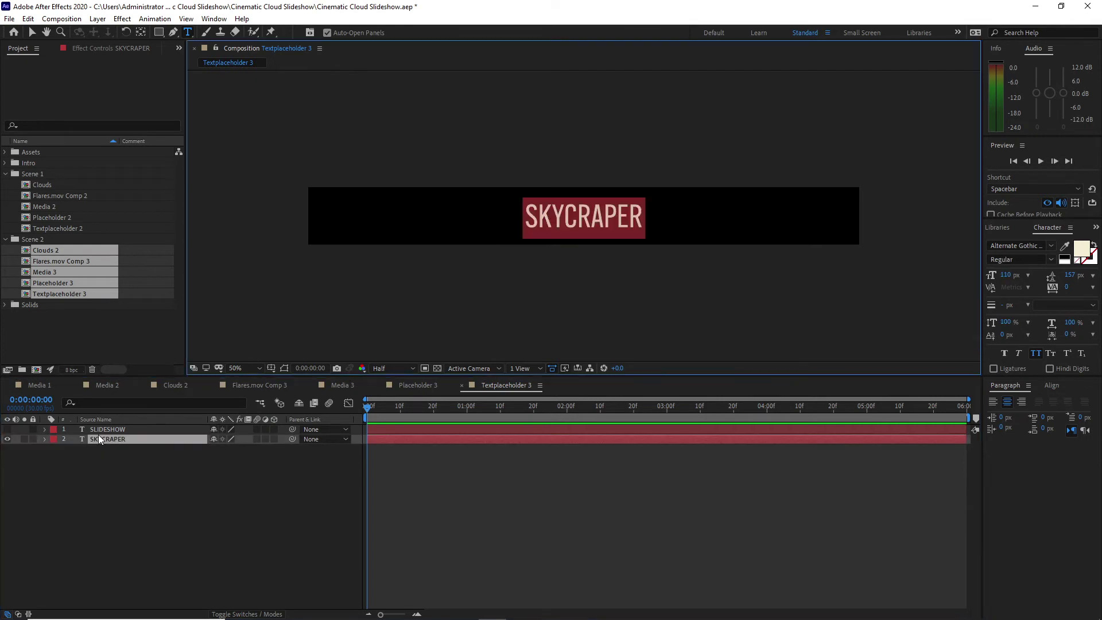
text(HOR)
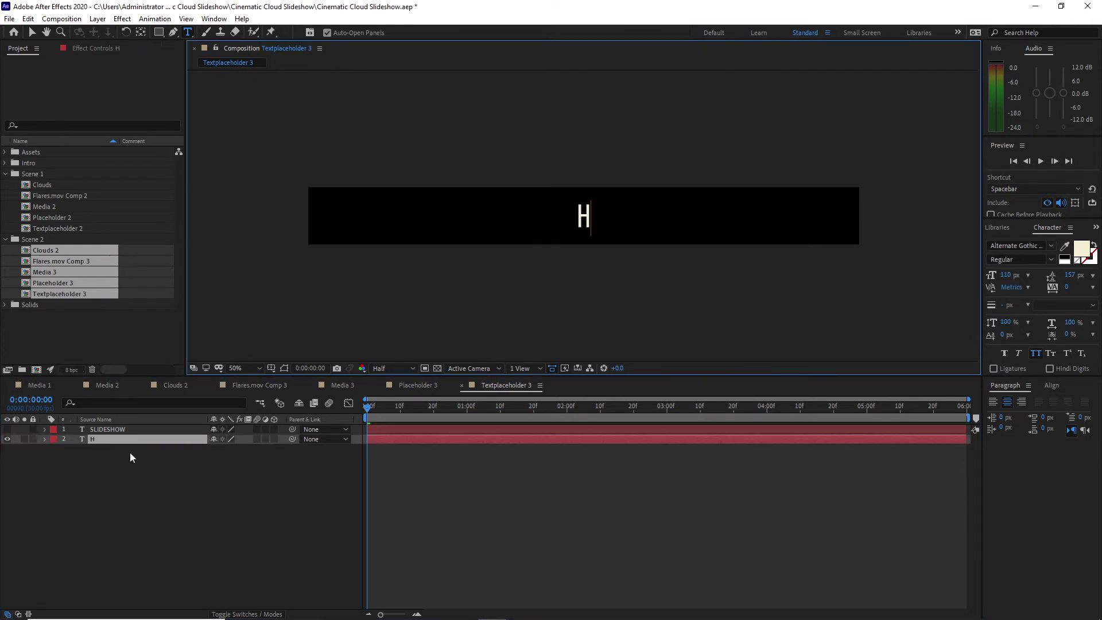
text(ZON)
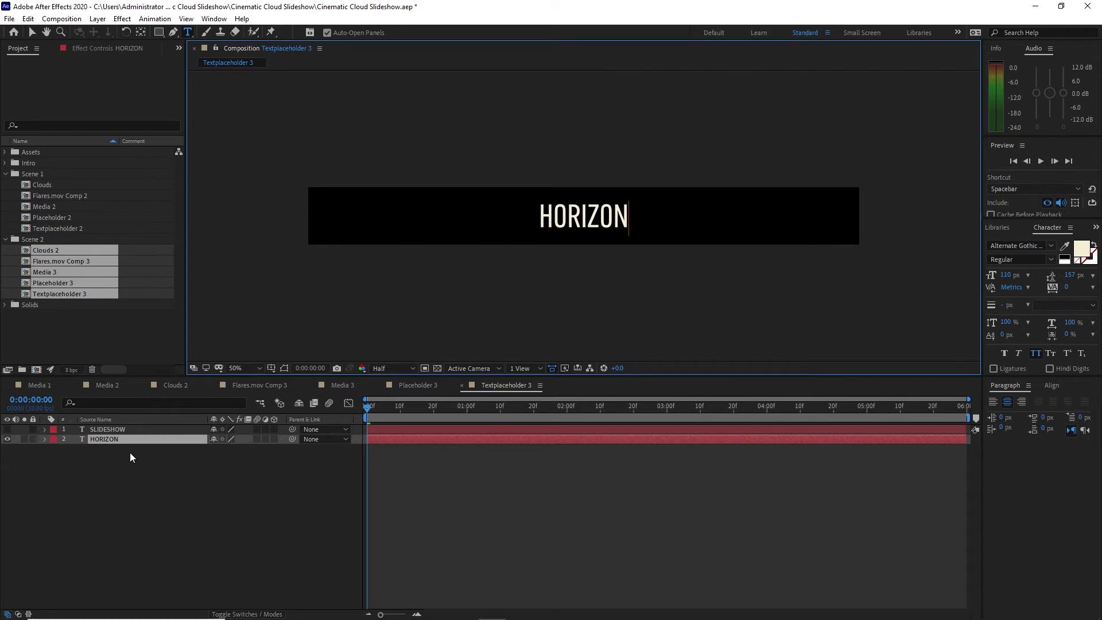
key(Escape)
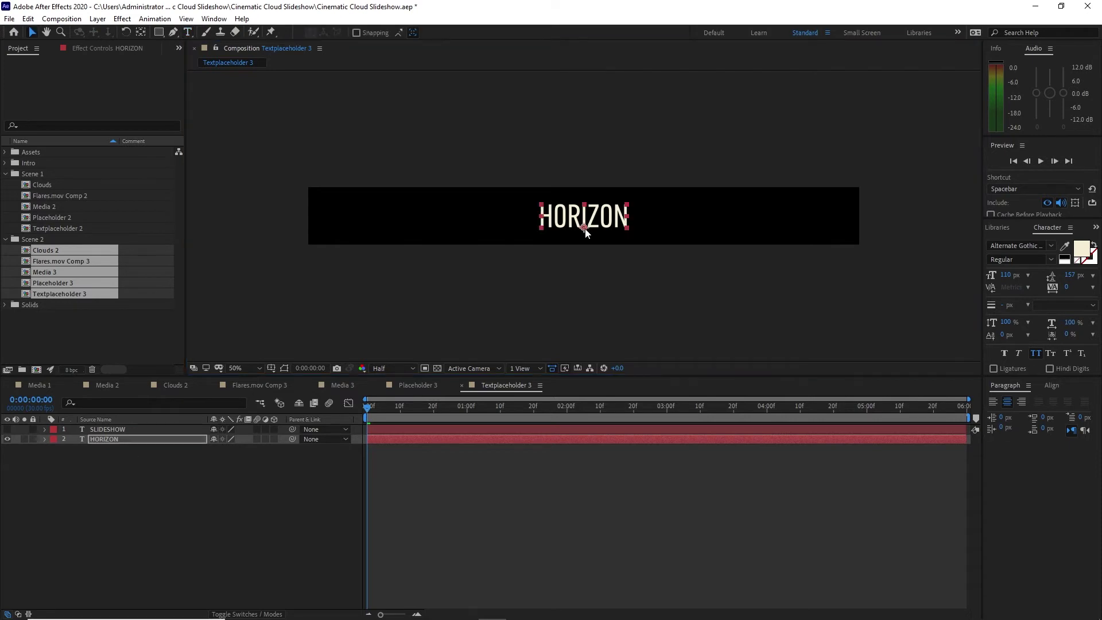
Center the HORIZON text layer horizontally in the Textplaceholder 3 composition.
key(Caps_Lock)
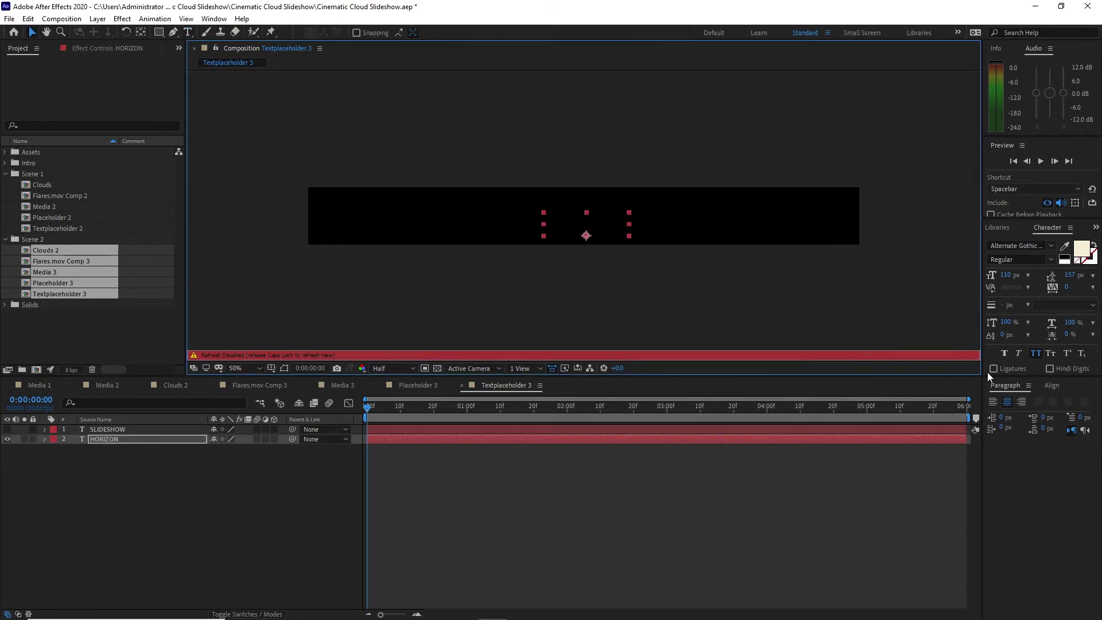
click(1053, 386)
click(1014, 414)
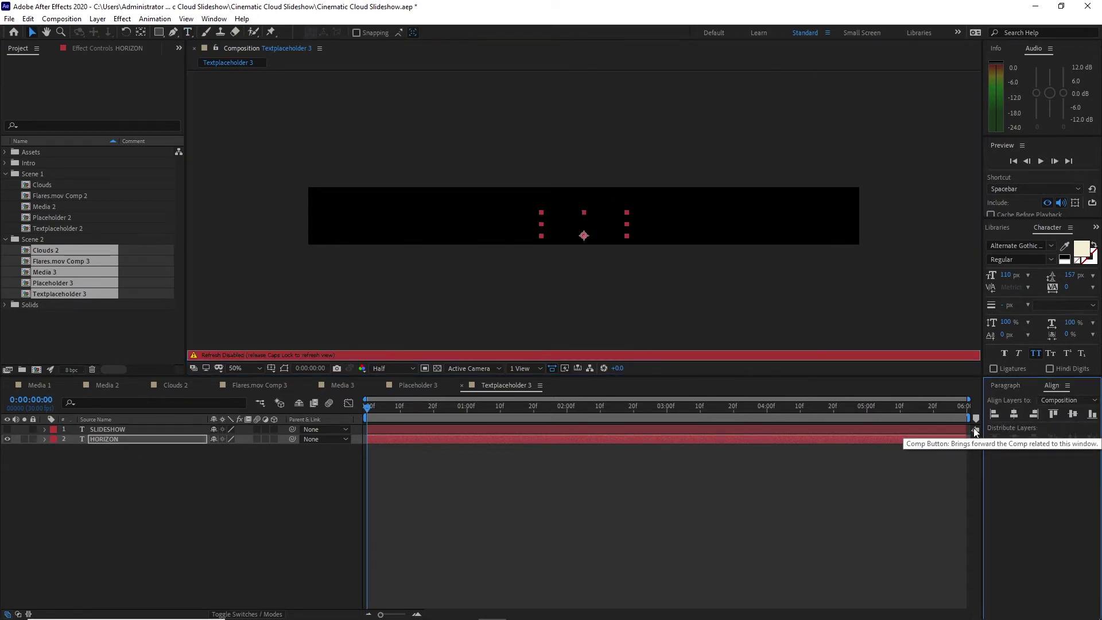
Re-enable viewer refresh, show the SLIDESHOW text layer in Textplaceholder 3, and move it up above the HORIZON text.
key(Caps_Lock)
click(8, 430)
click(103, 428)
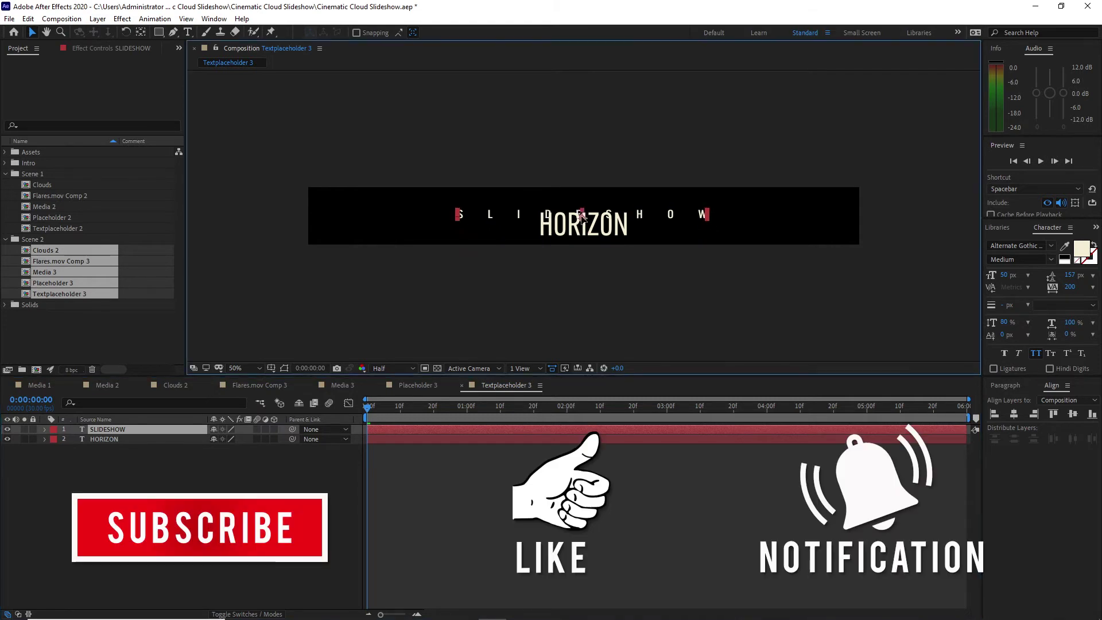
drag(618, 238, 618, 210)
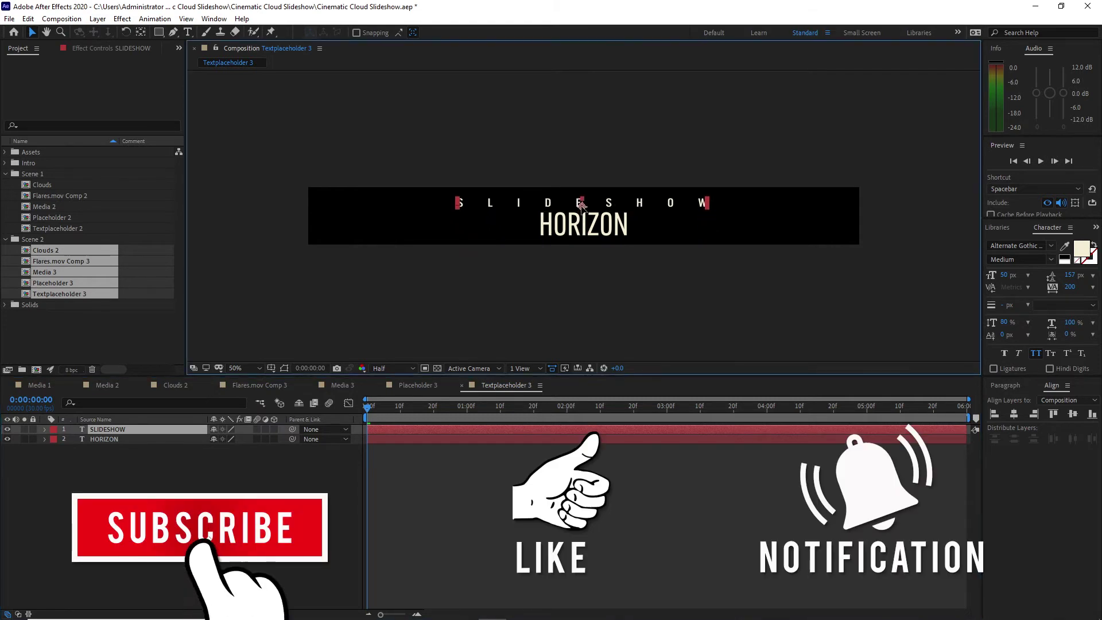
Replace the SLIDESHOW text in Textplaceholder 3 with VAST.
click(151, 432)
key(ctrl+t)
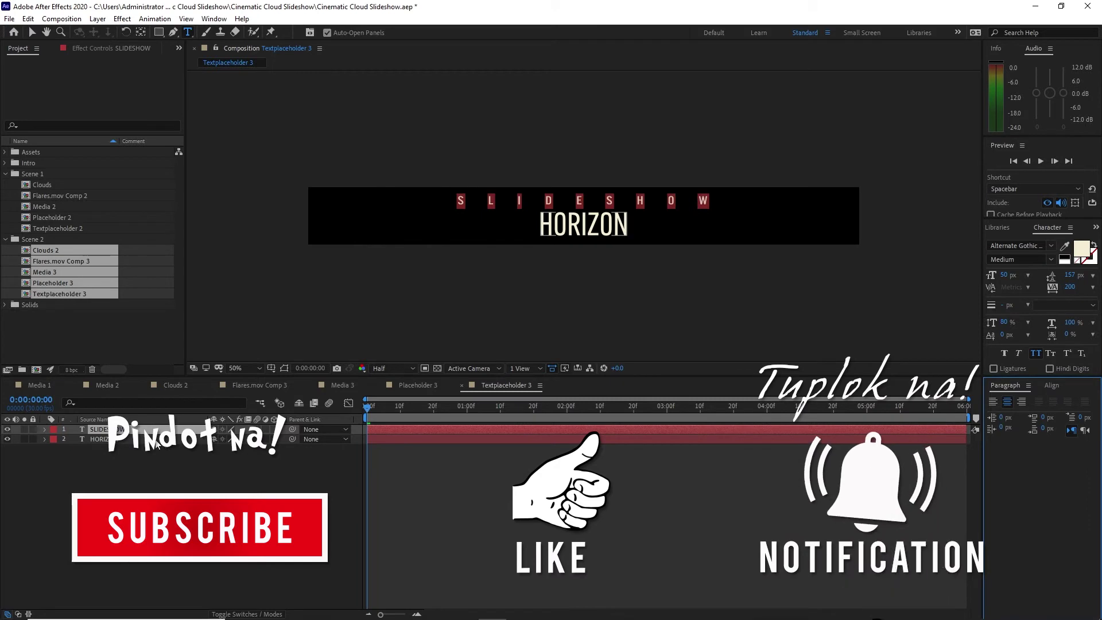
text(VAS)
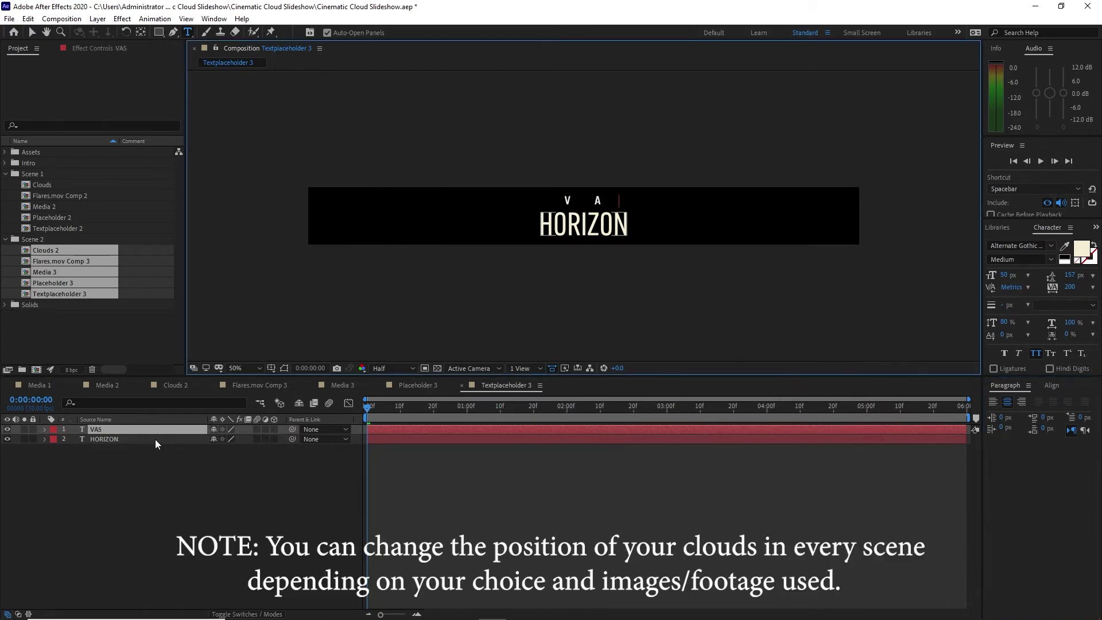
text(T)
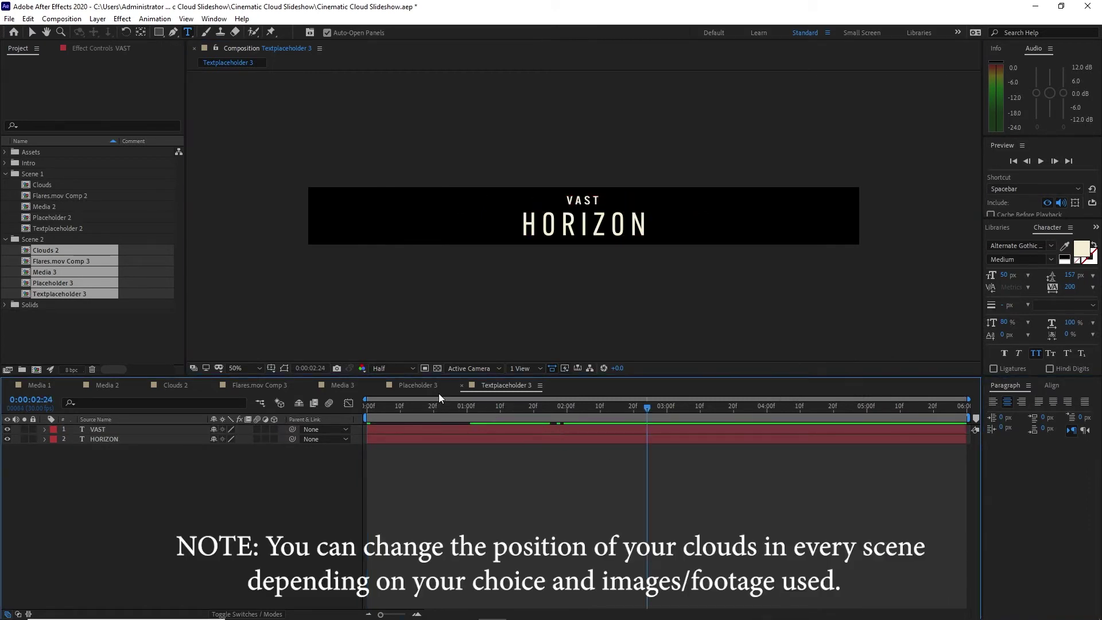
In Placeholder 3, replace the pexels-kelly-lacy video with the production ID_4055859.mp4 clip beneath the adjustment layers.
click(432, 389)
click(139, 448)
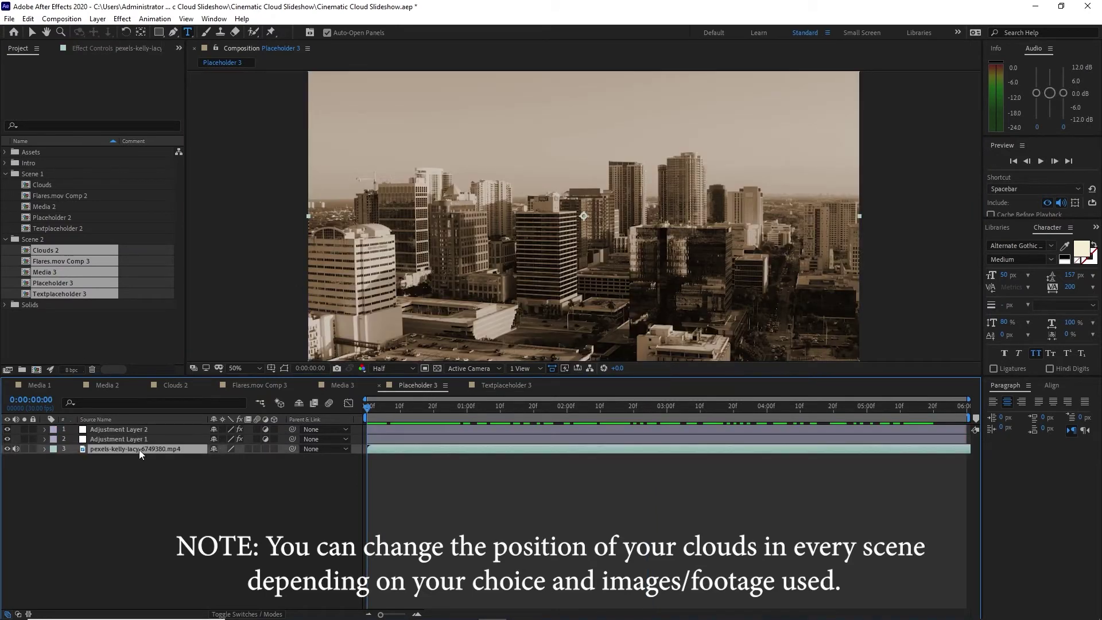
click(27, 18)
click(71, 146)
click(5, 153)
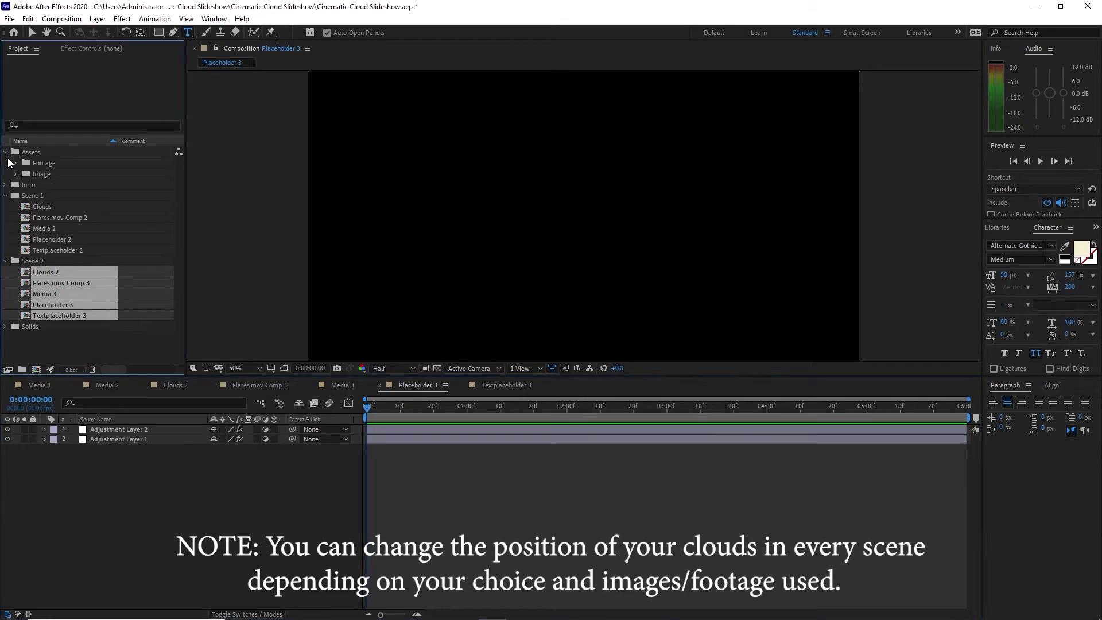
click(15, 163)
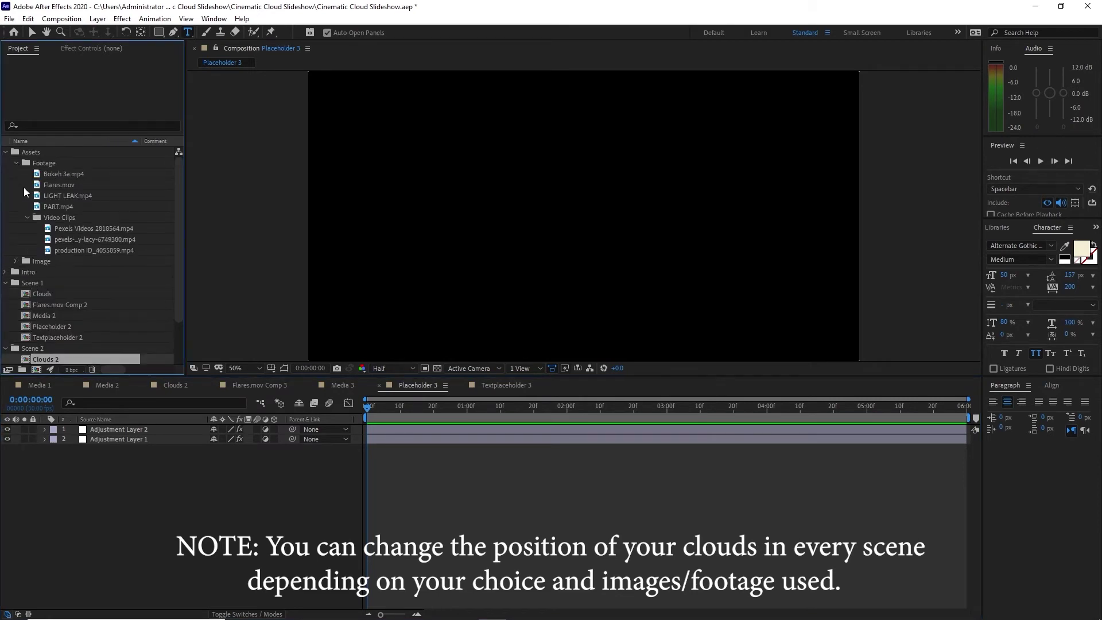
click(61, 251)
drag(61, 250, 126, 471)
In the Media 3 composition, replace the Placeholder 2 layer with Placeholder 3 from the Scene 2 folder.
click(341, 387)
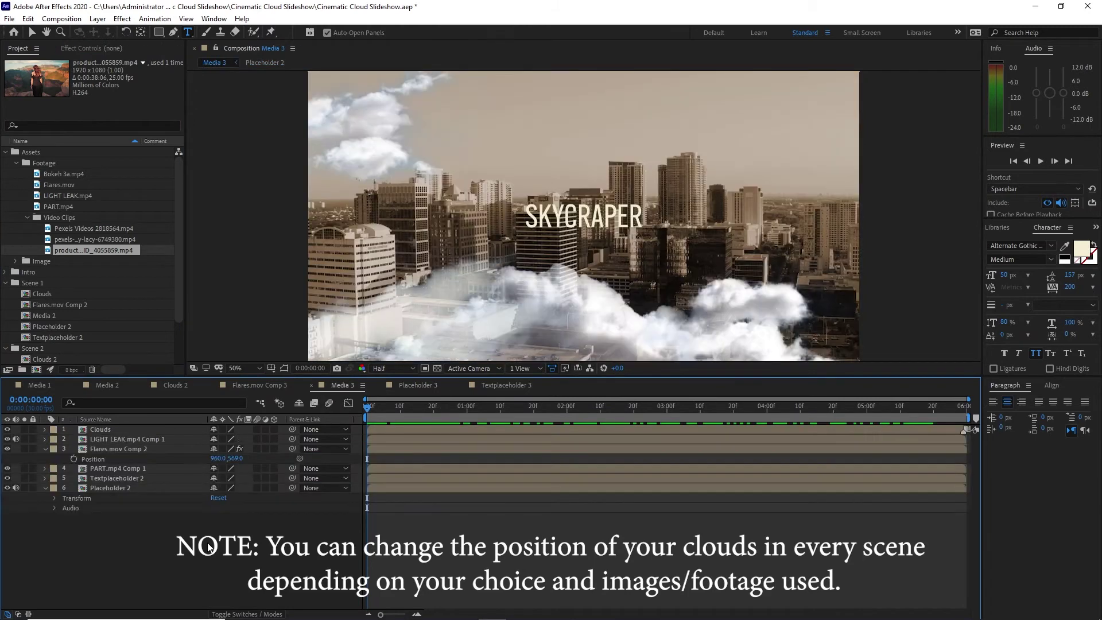
click(137, 490)
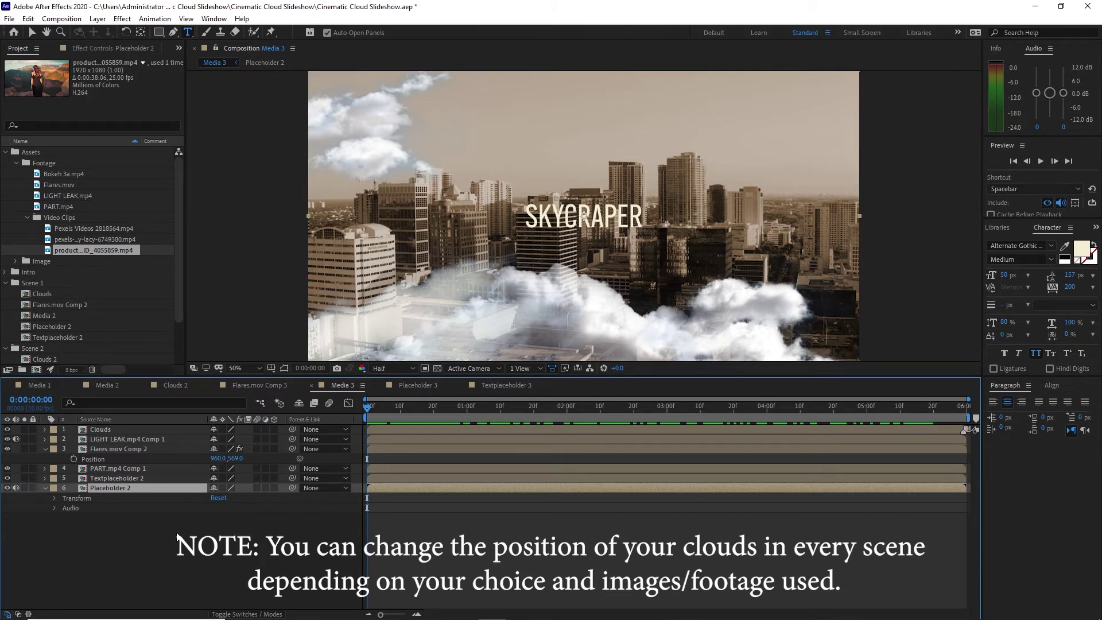
click(28, 217)
click(17, 163)
click(6, 152)
click(5, 174)
drag(51, 229, 126, 488)
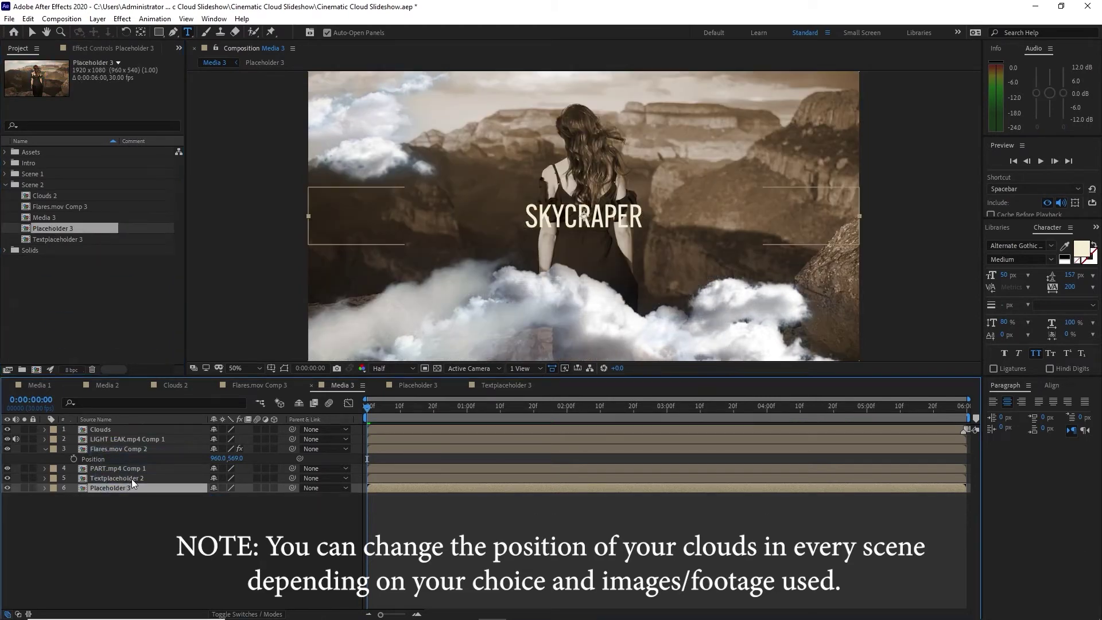
Replace the Textplaceholder 2 and Flares.mov Comp 2 layers in Media 3 with Textplaceholder 3 and Flares.mov Comp 3.
click(132, 479)
click(81, 240)
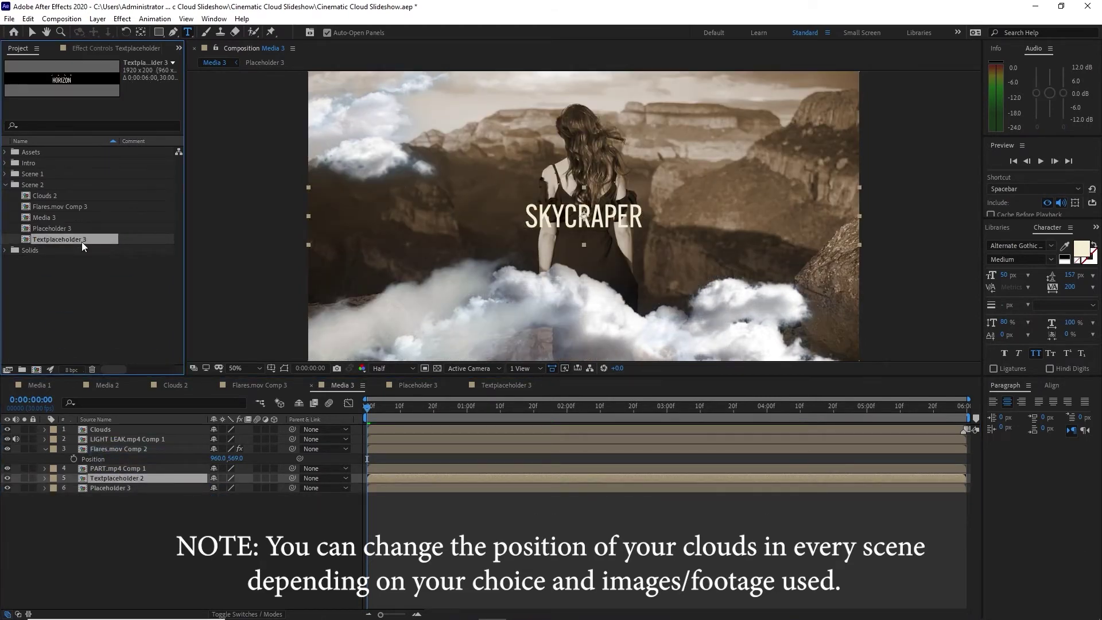
drag(82, 244, 116, 478)
click(122, 449)
drag(63, 207, 111, 447)
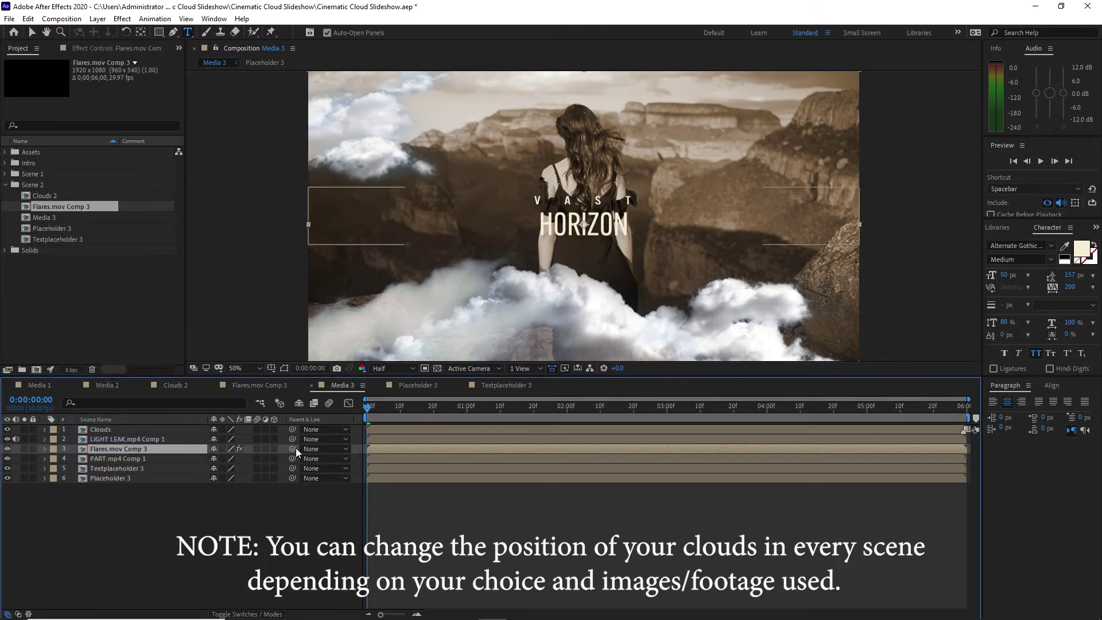
Lower the Flares.mov Comp 3 layer in Media 3 to position 960, 605, judging it at 0:00:02:16.
drag(366, 409, 620, 416)
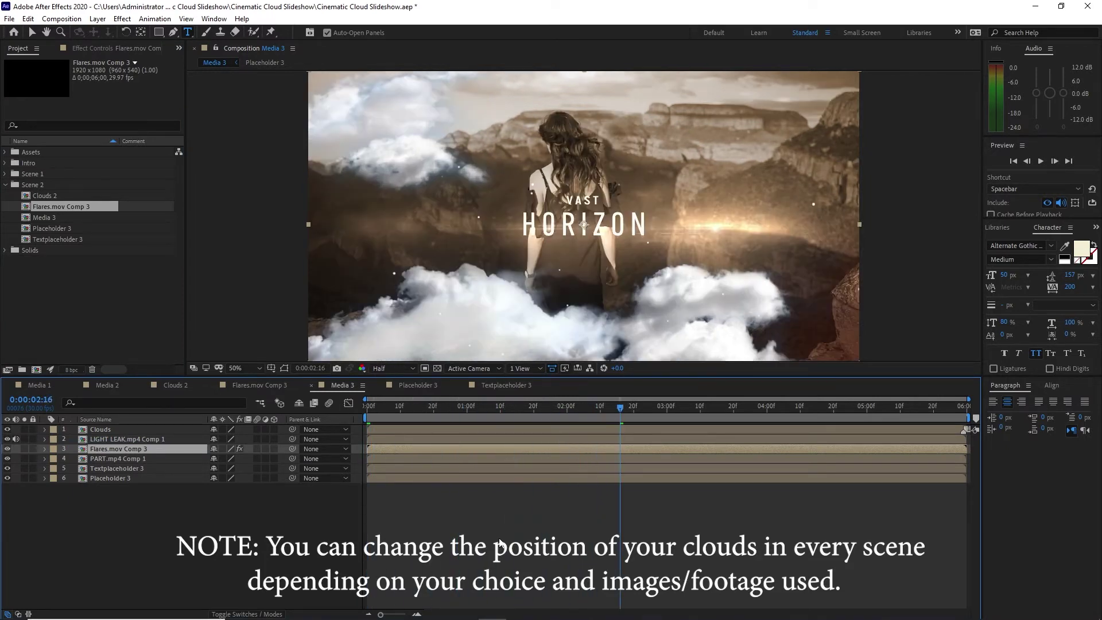
key(p)
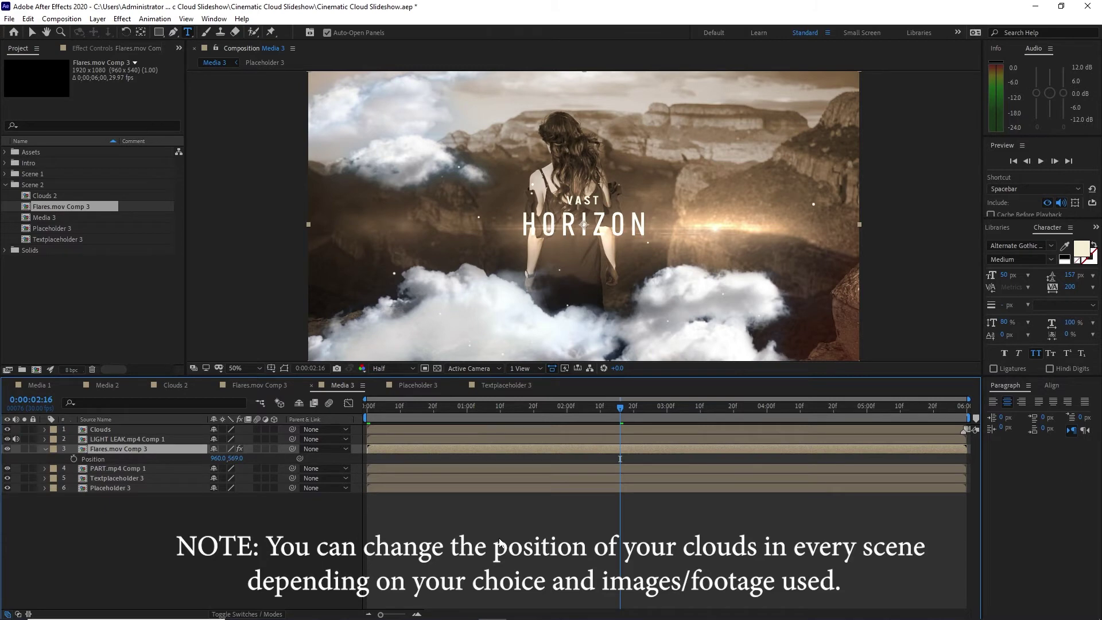
drag(235, 459, 245, 462)
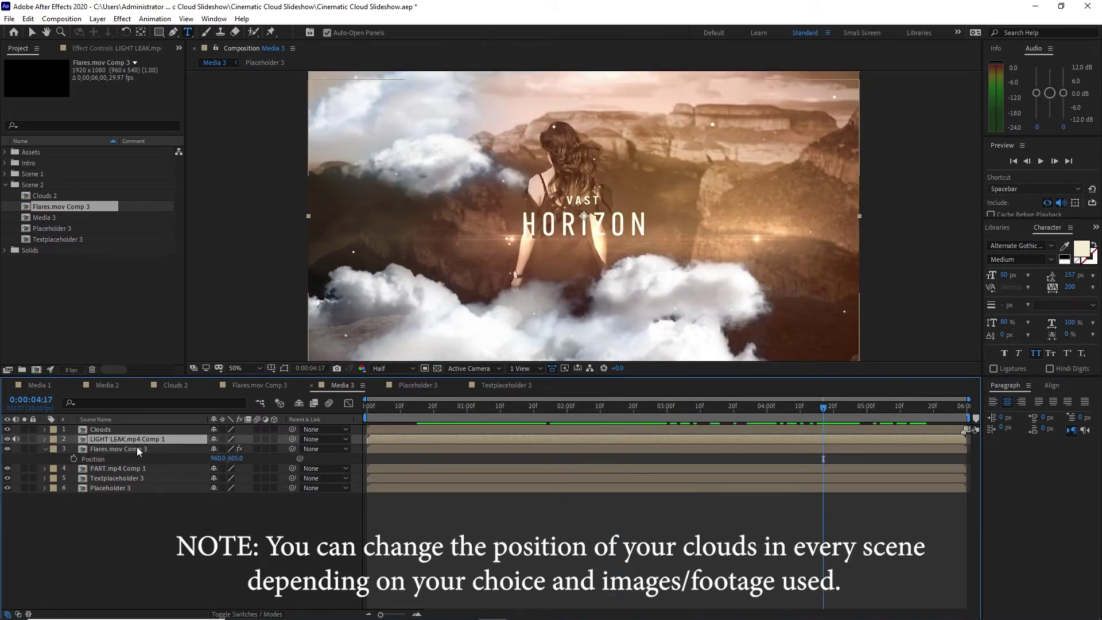
Keyframe the Flares.mov Comp 3 layer's scale in Media 3 from 100% at 0:00:04:00 to 0% at 0:00:05:00.
click(138, 449)
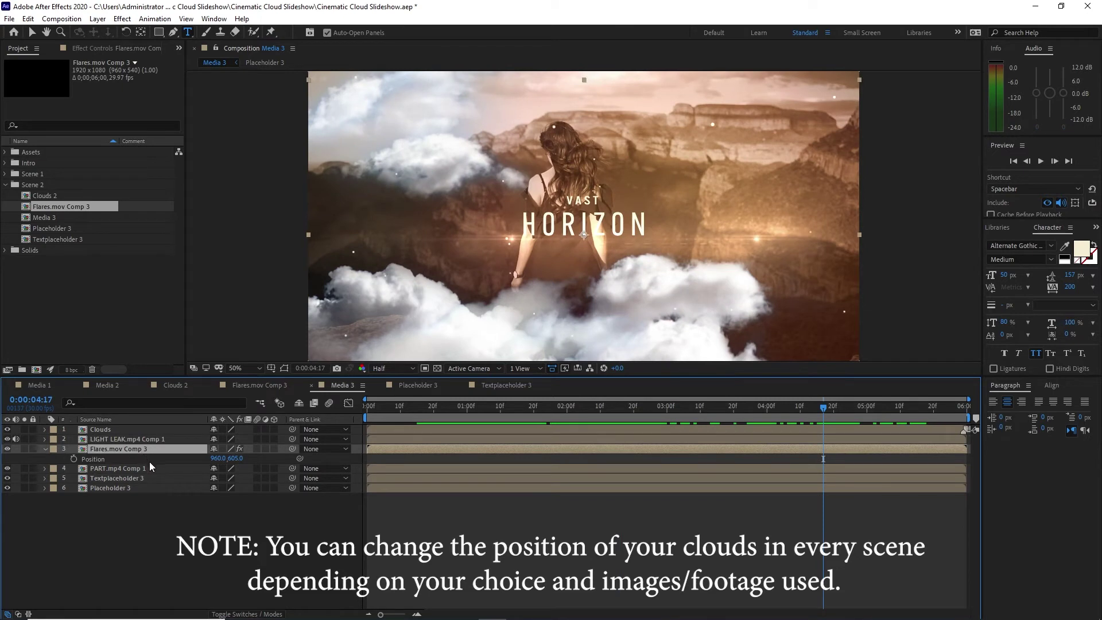
key(s)
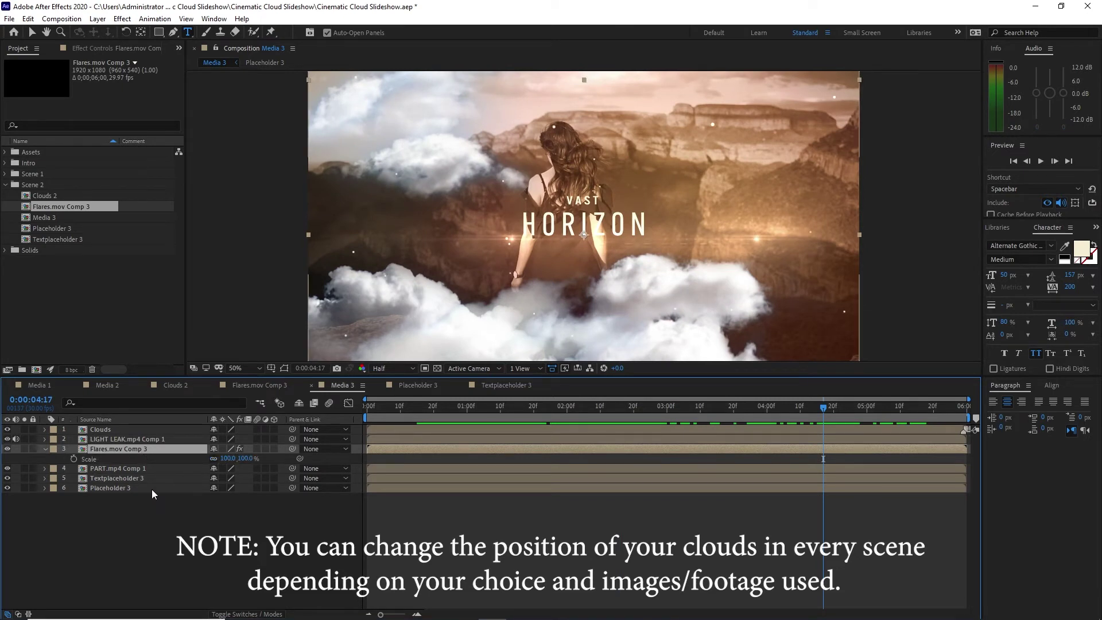
click(768, 414)
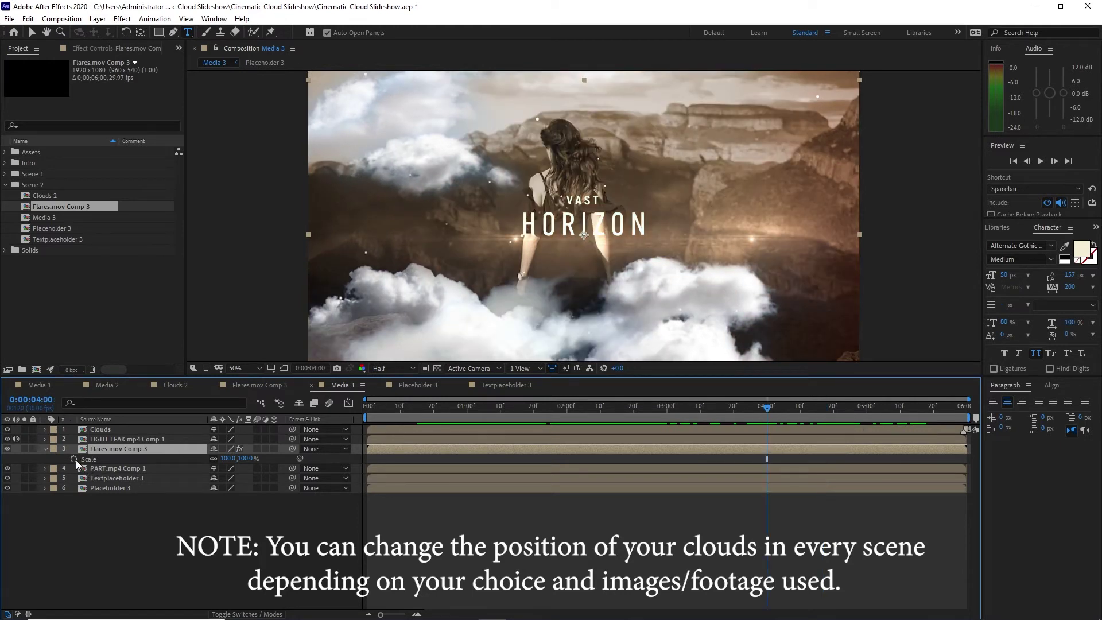
click(75, 460)
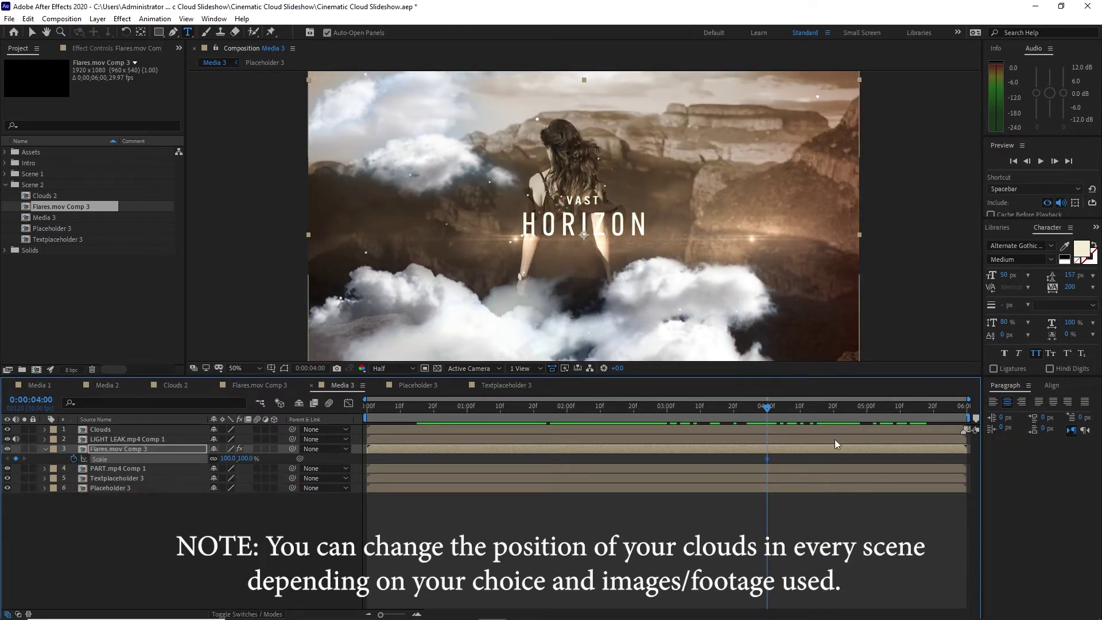
click(867, 412)
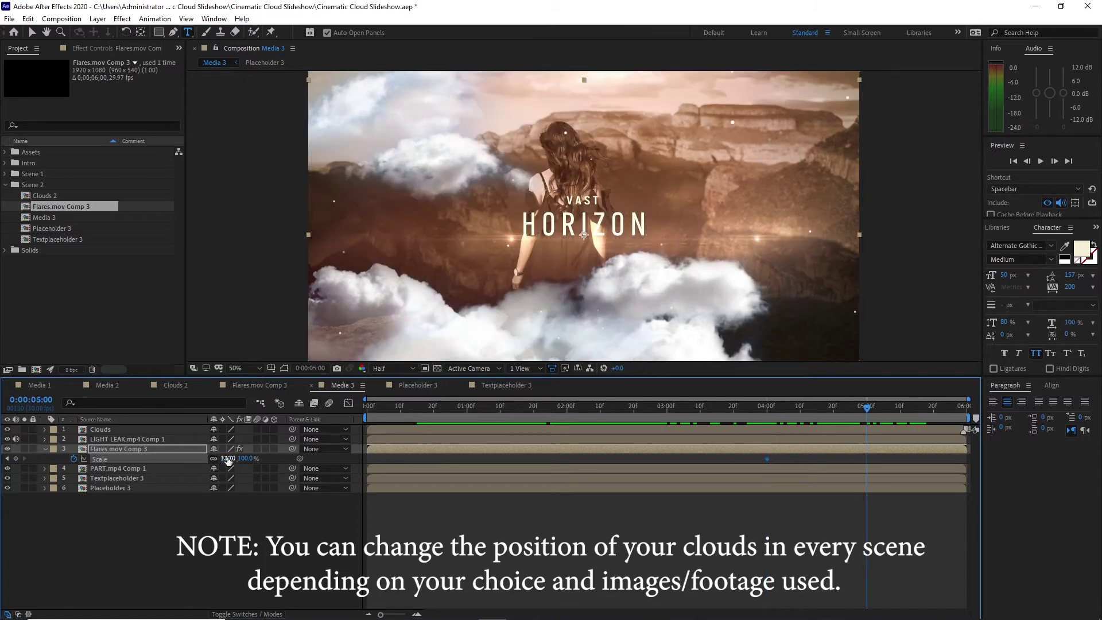
click(228, 460)
text(0)
key(Return)
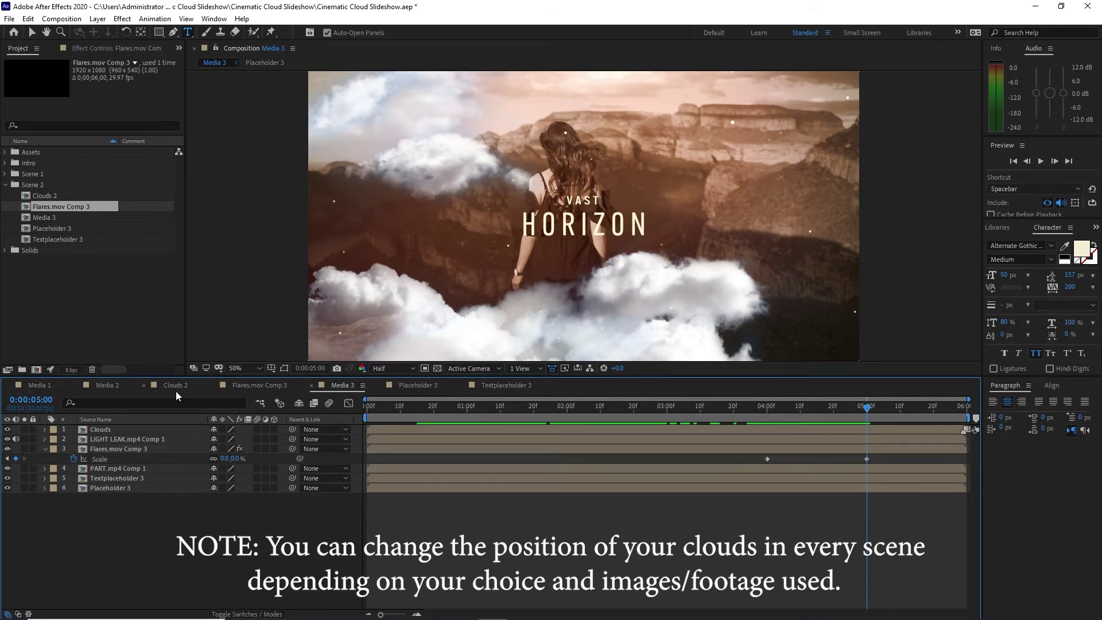
Keyframe the Flares.mov Comp 2 layer's scale in Media 2 from 100% at 0:00:04:00 to 0% at 0:00:05:00.
click(108, 385)
click(122, 451)
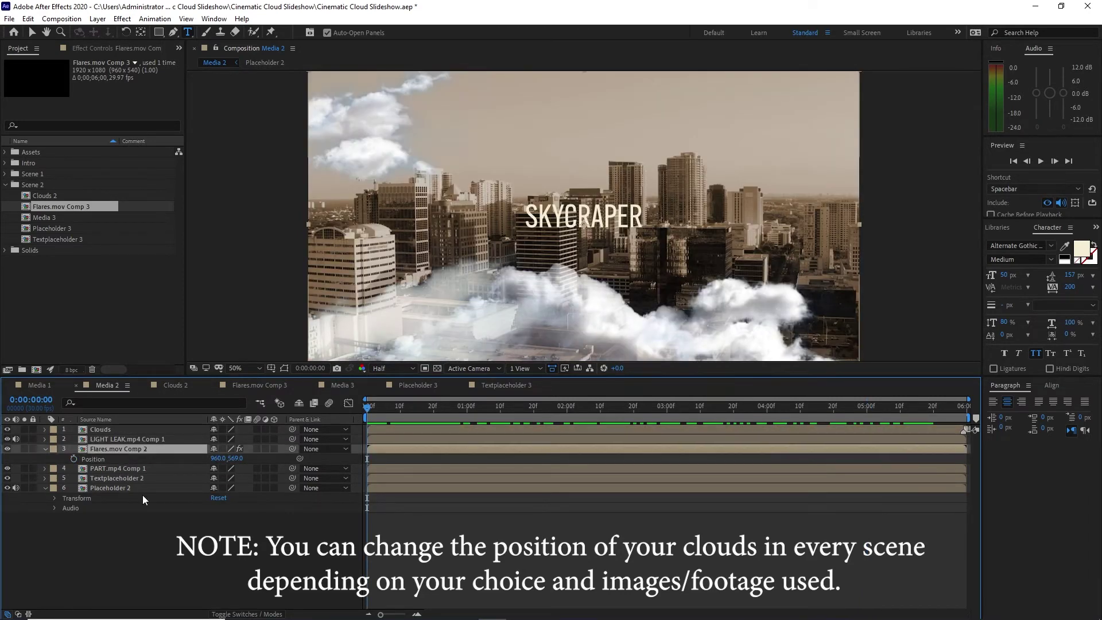
key(s)
click(767, 408)
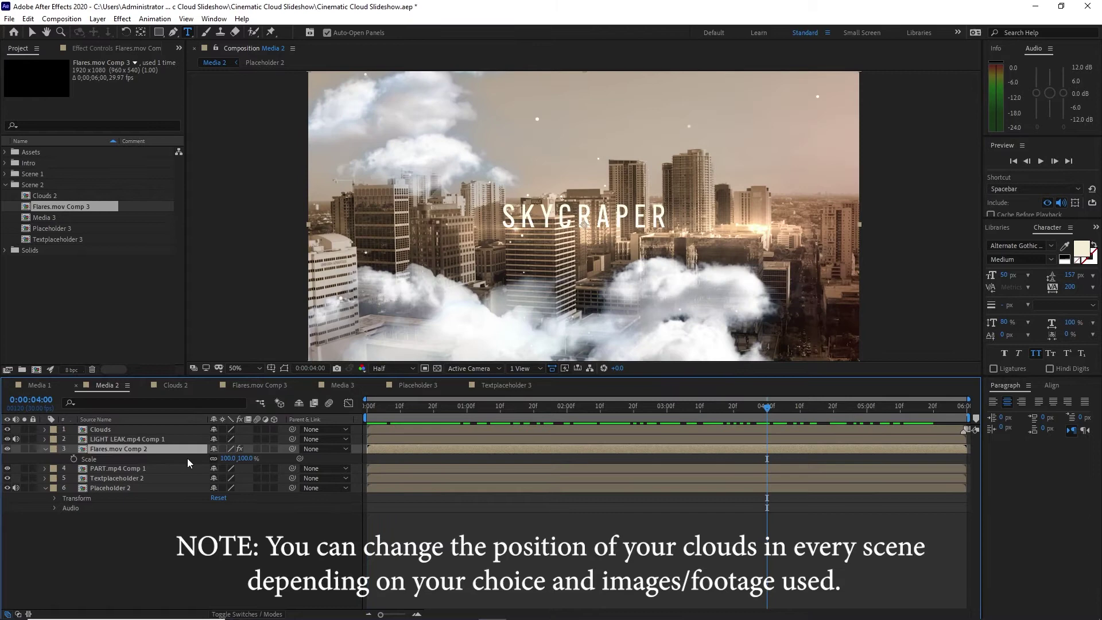
click(73, 459)
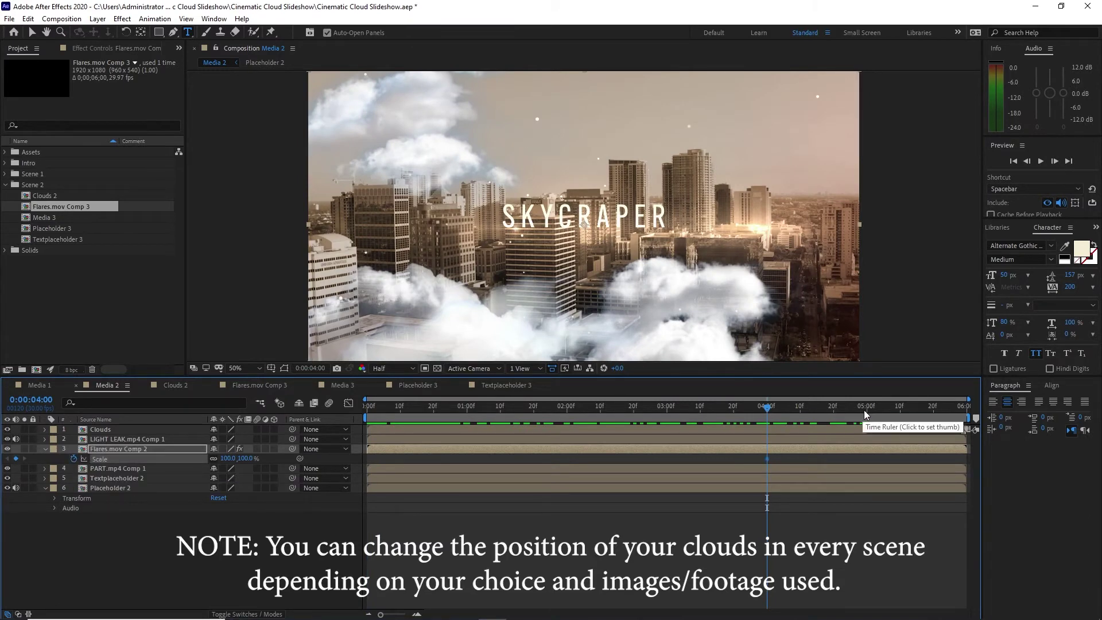
click(867, 409)
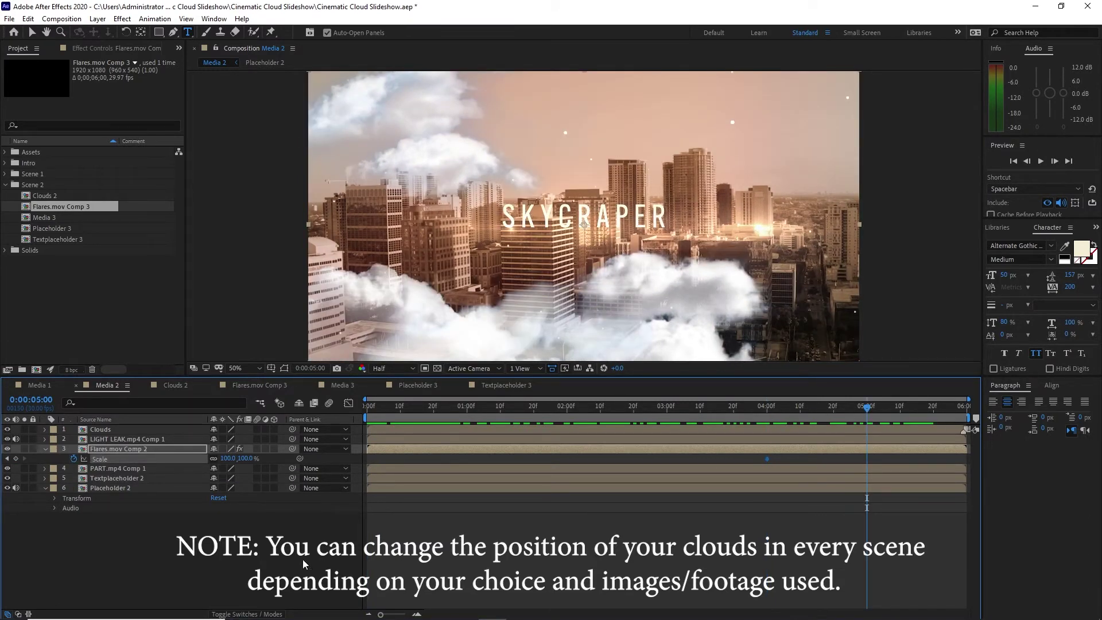
click(229, 460)
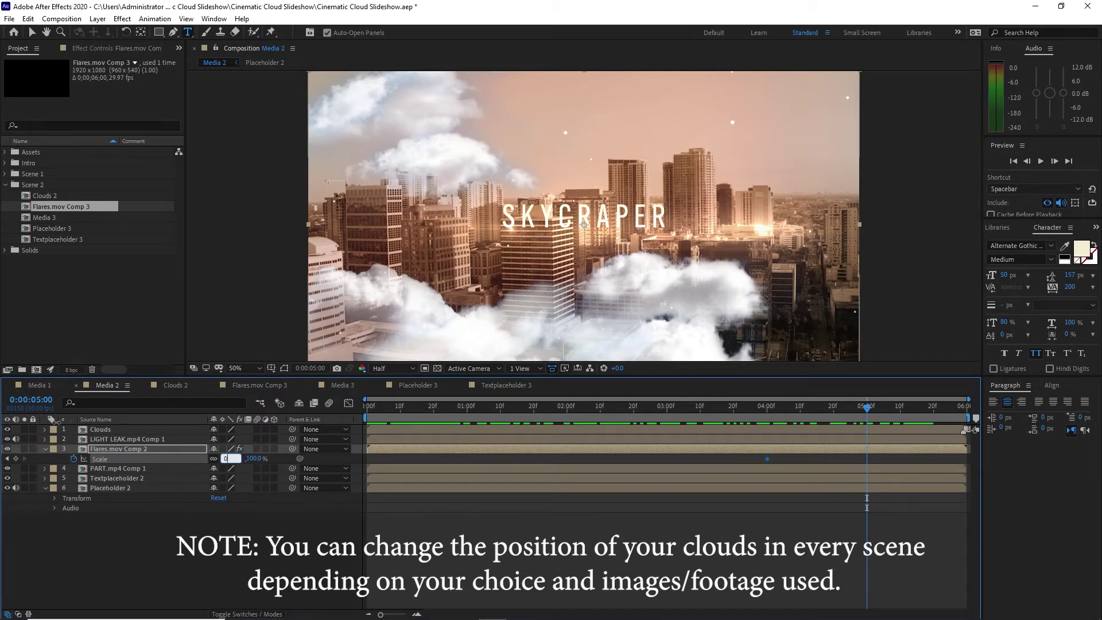
Keyframe the Flares.mov Comp 1 layer's scale in Media 1 from 100% at about 4 seconds to 0% at 0:00:04:29.
click(38, 385)
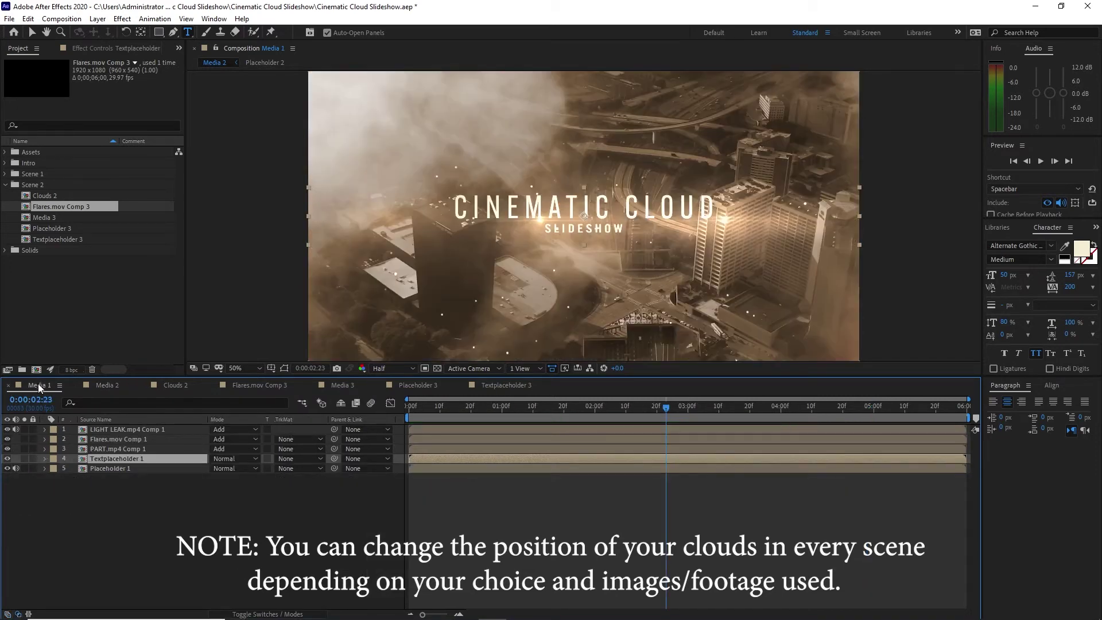
click(118, 439)
key(s)
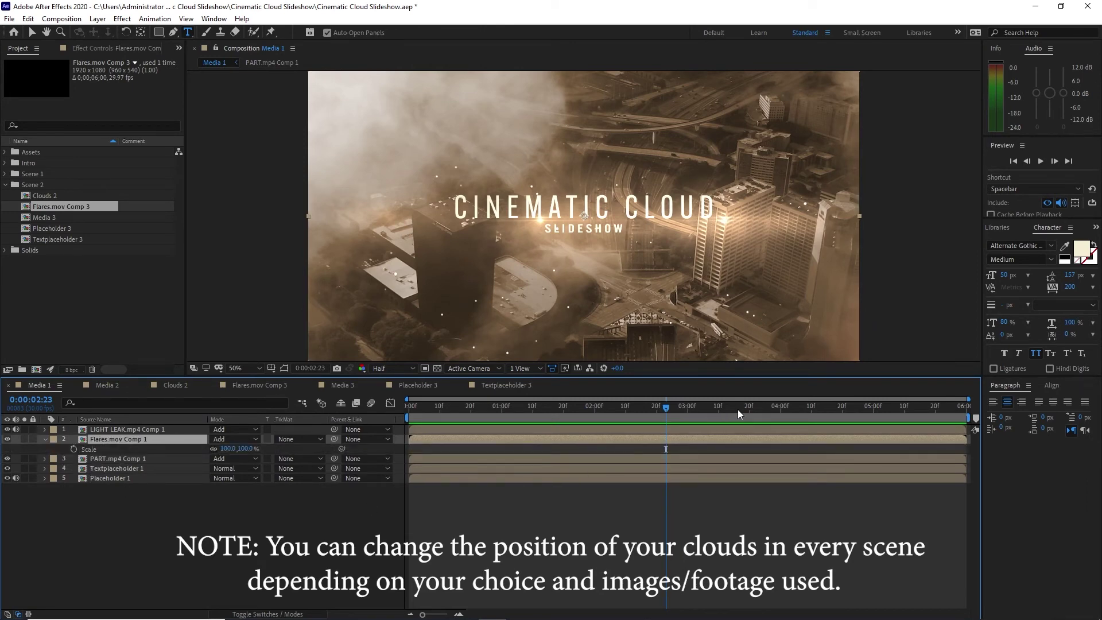
click(780, 410)
click(74, 449)
click(871, 408)
click(228, 449)
text(0)
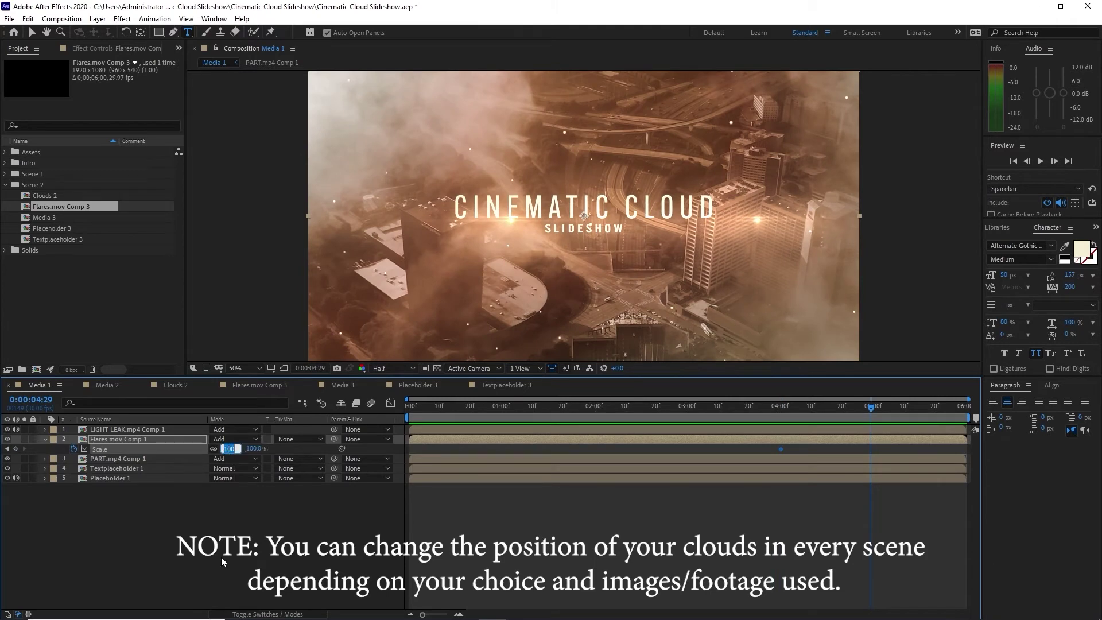
key(Return)
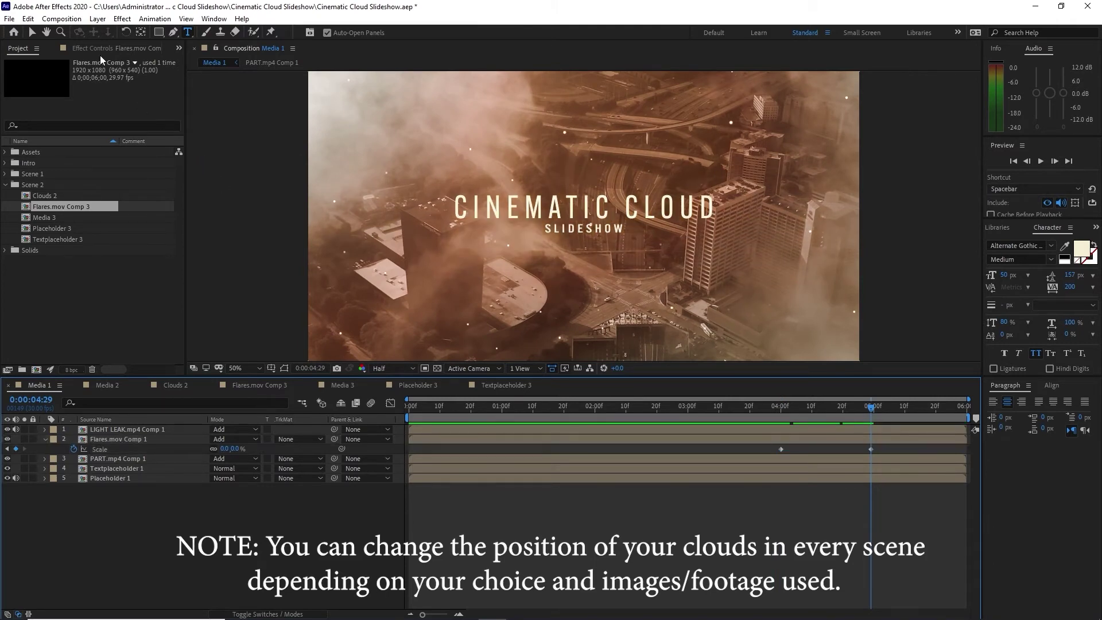
Create a new 1920 x 1080 composition named Main at 30 fps with a duration of 0:00:18:00.
click(61, 18)
click(102, 36)
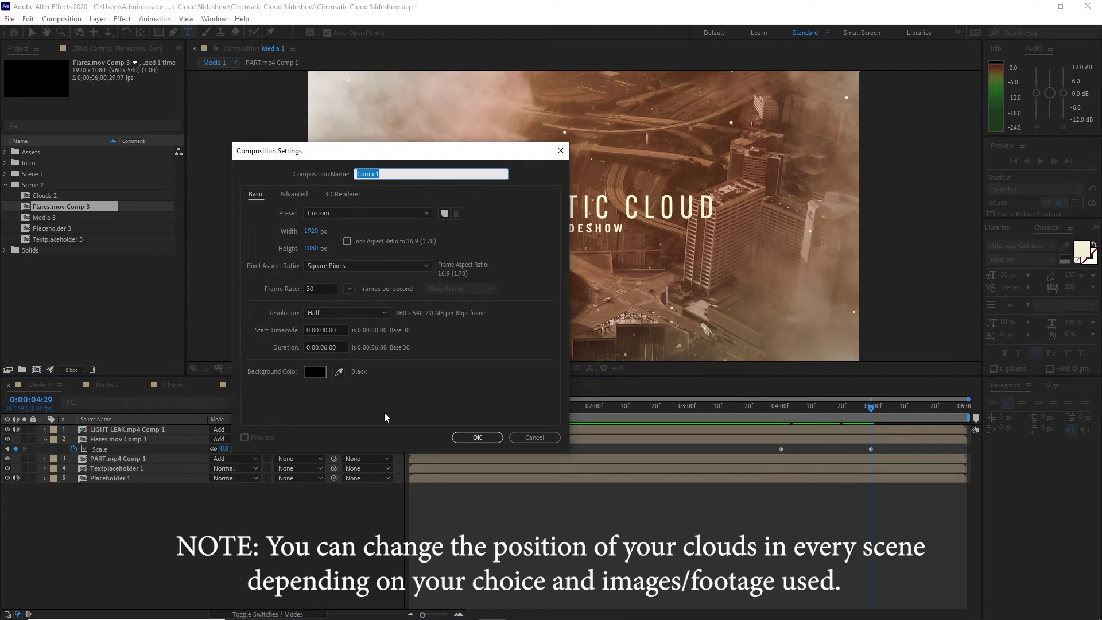
text(Main)
click(328, 348)
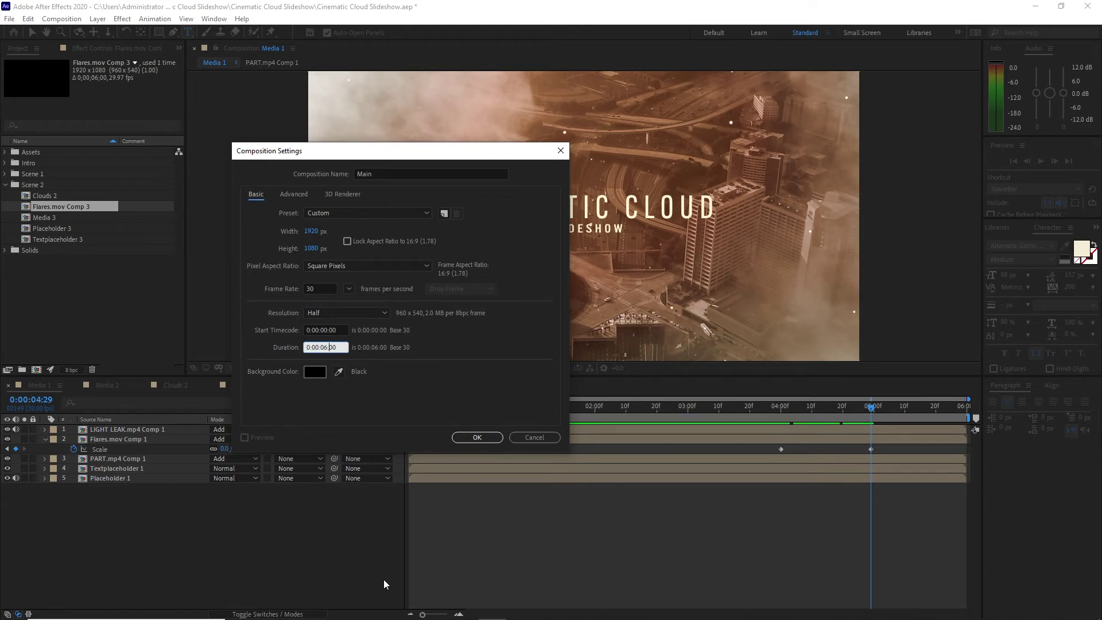
text(1)
click(475, 442)
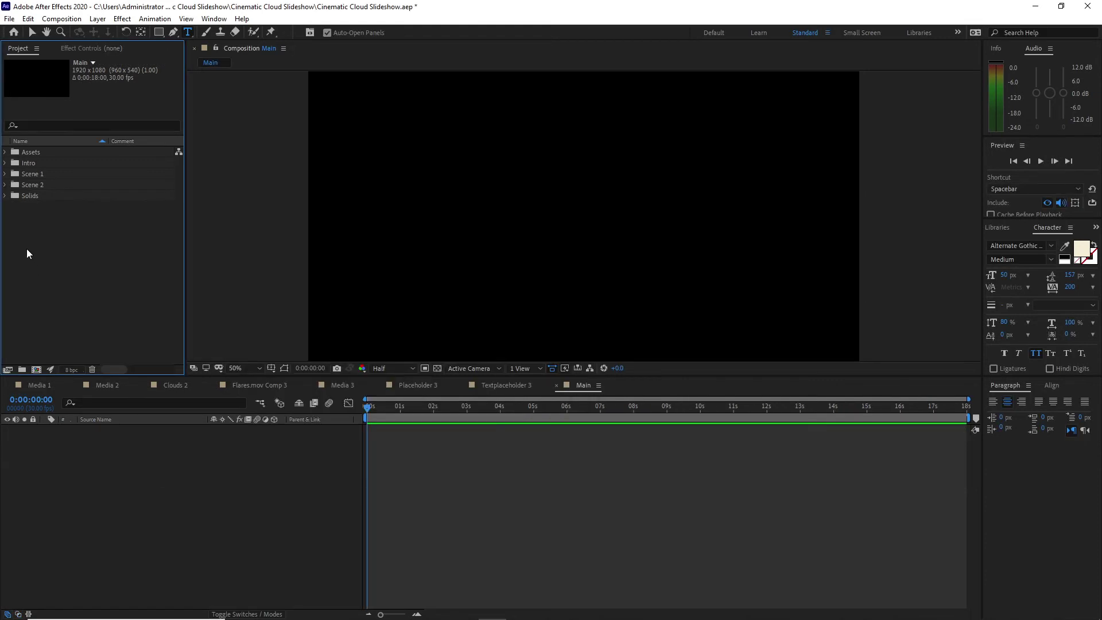
Add the Media 1 composition from the Intro folder to the Main timeline, starting at 0:00:00:00.
click(6, 163)
drag(43, 195, 105, 466)
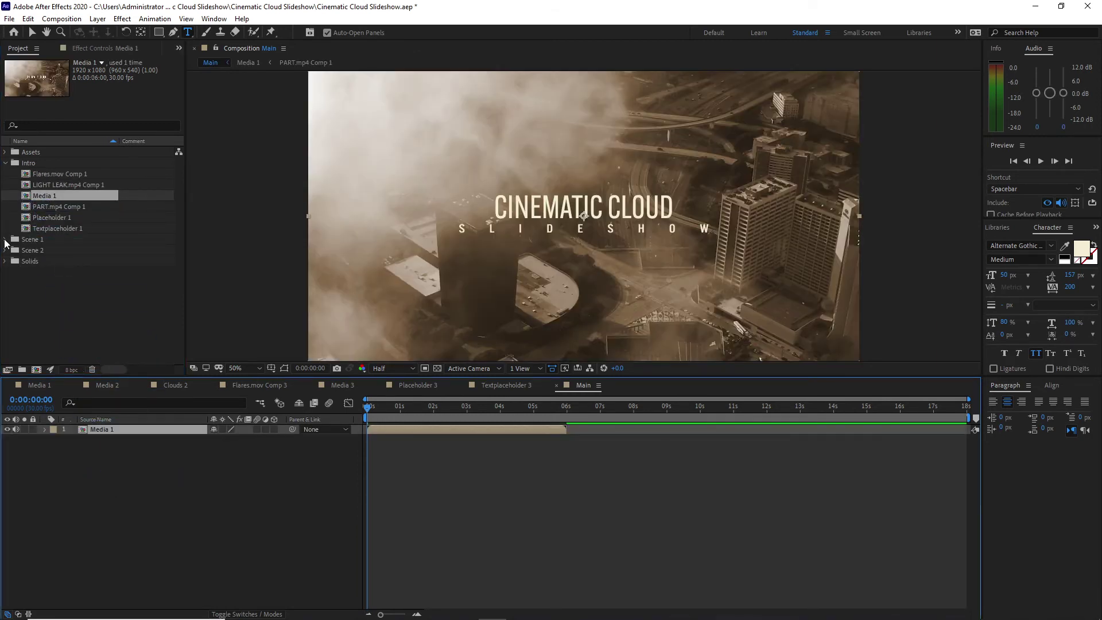
Add Media 2 from the Scene 1 folder and Media 3 from the Scene 2 folder above Media 1 in the Main timeline.
click(5, 244)
click(5, 240)
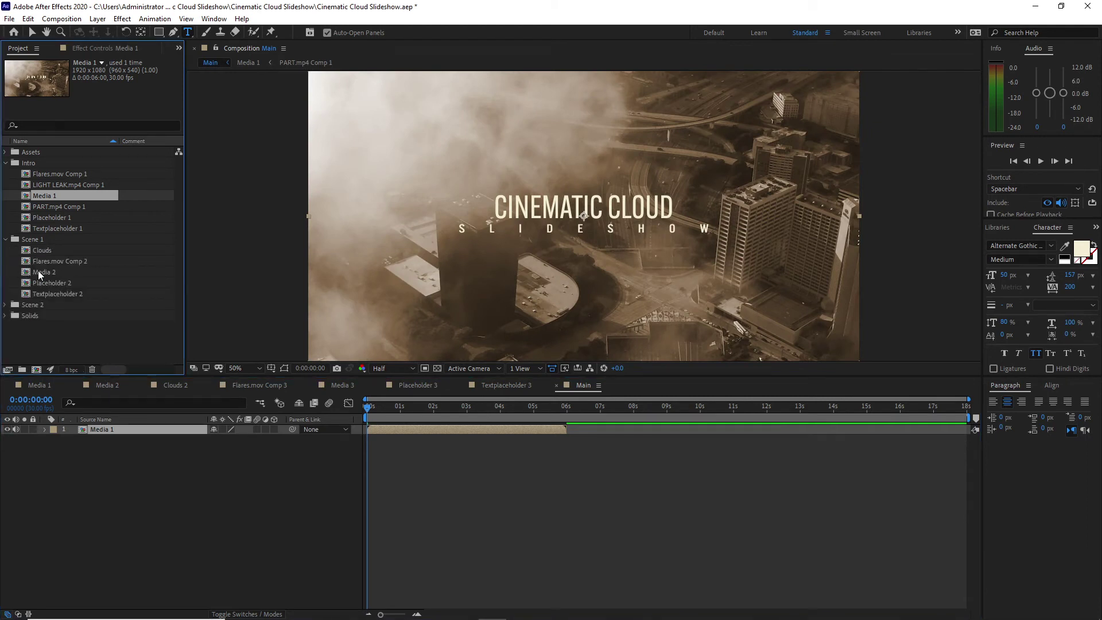
drag(39, 274, 103, 431)
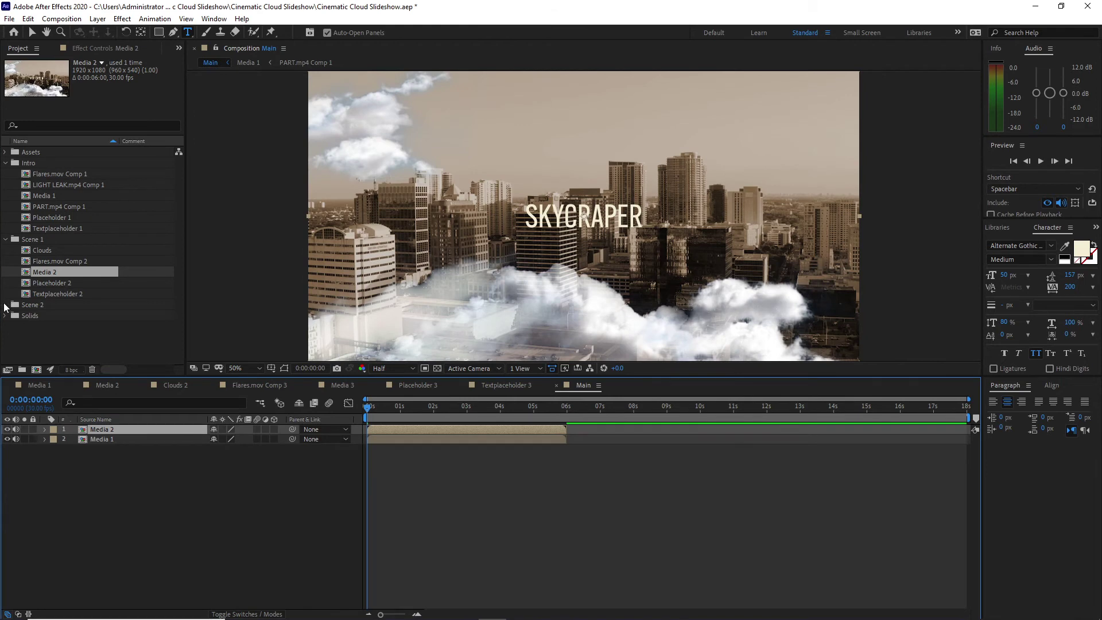
click(5, 305)
drag(46, 339, 90, 432)
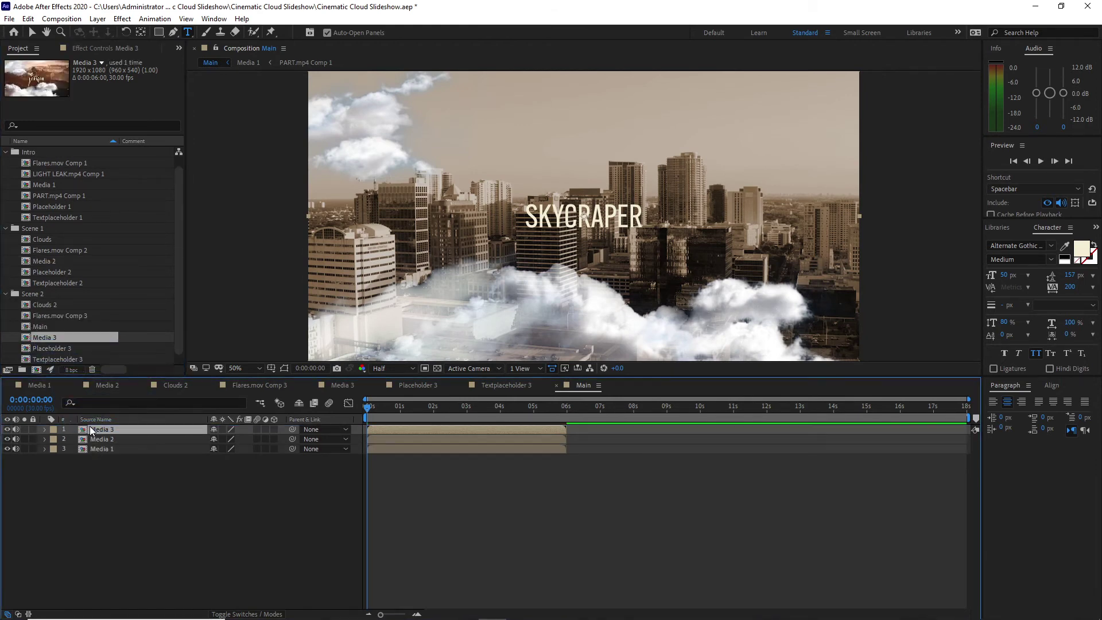
click(9, 174)
Shift the Media 2 layer in the Main timeline to start at 0:00:05:00.
click(474, 426)
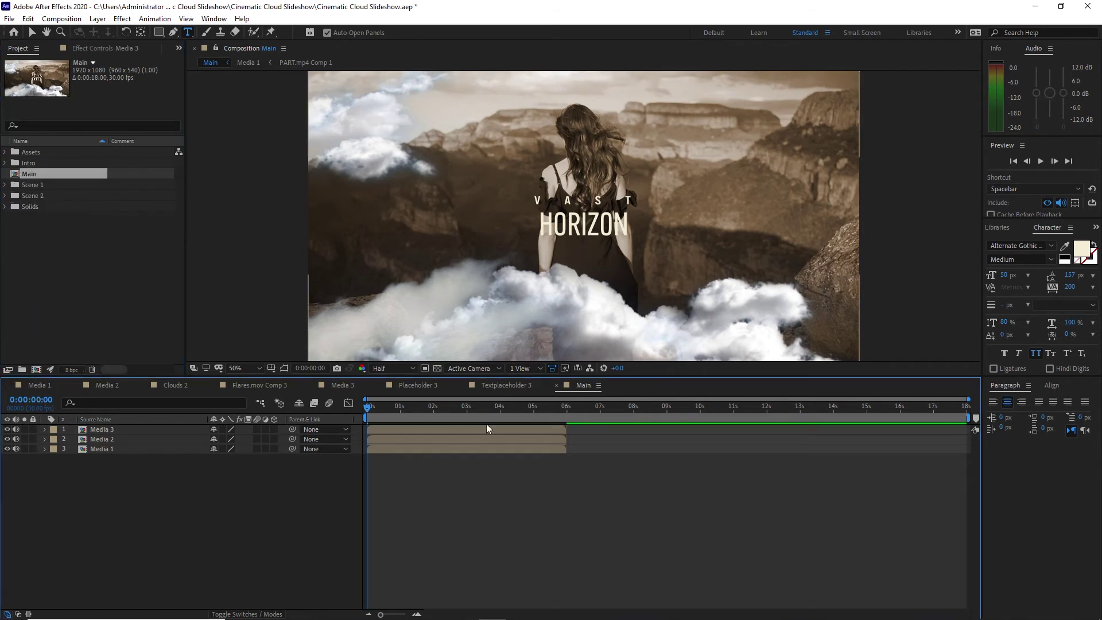
click(532, 410)
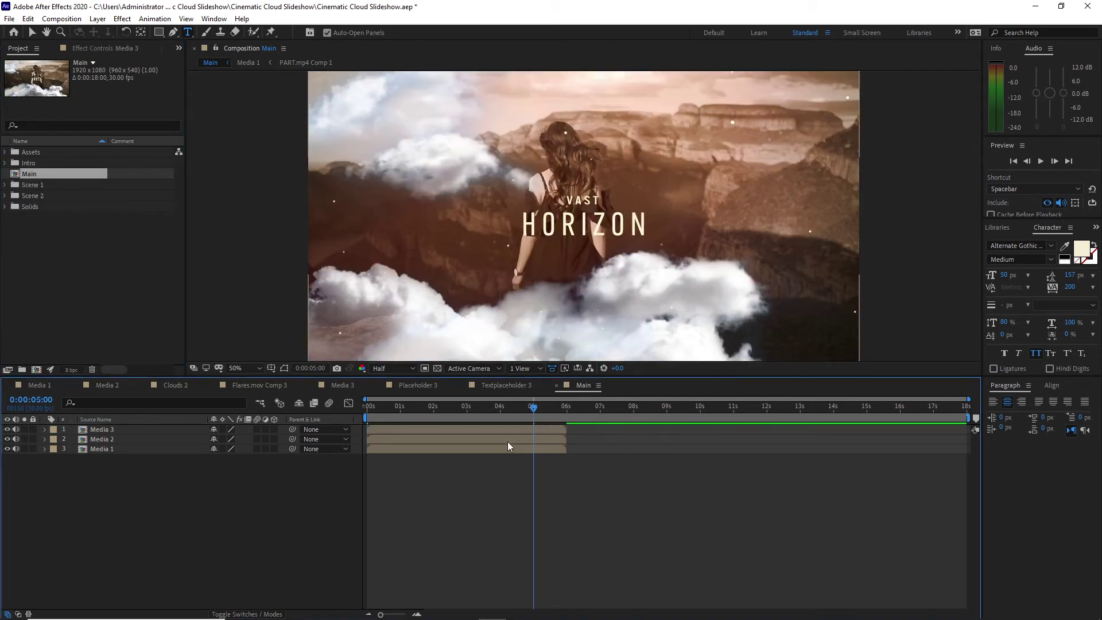
click(415, 439)
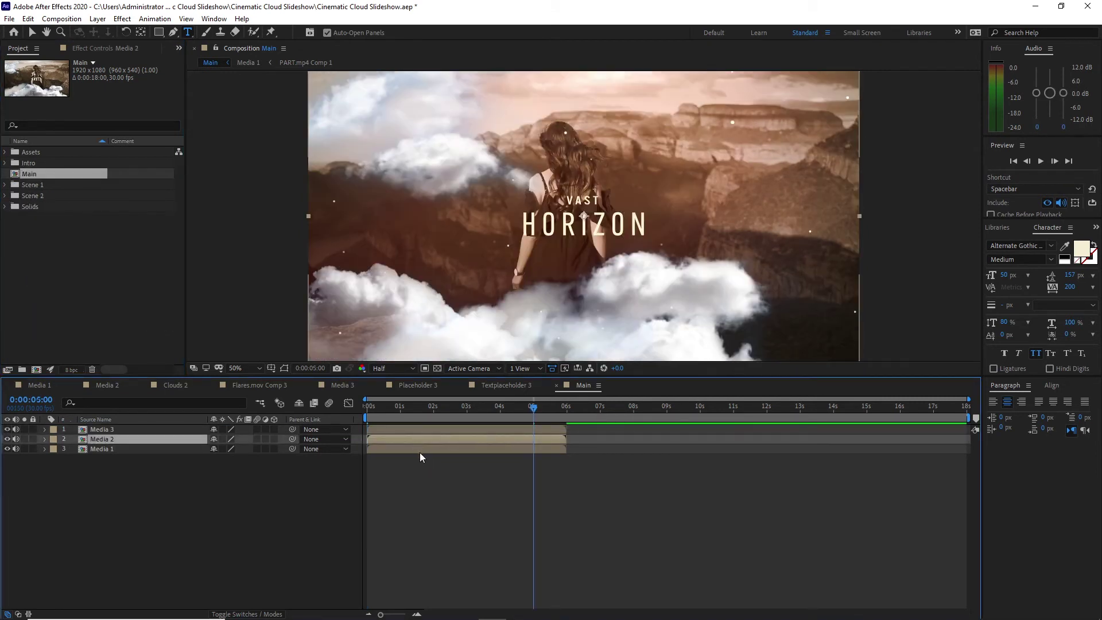
key(bracketleft)
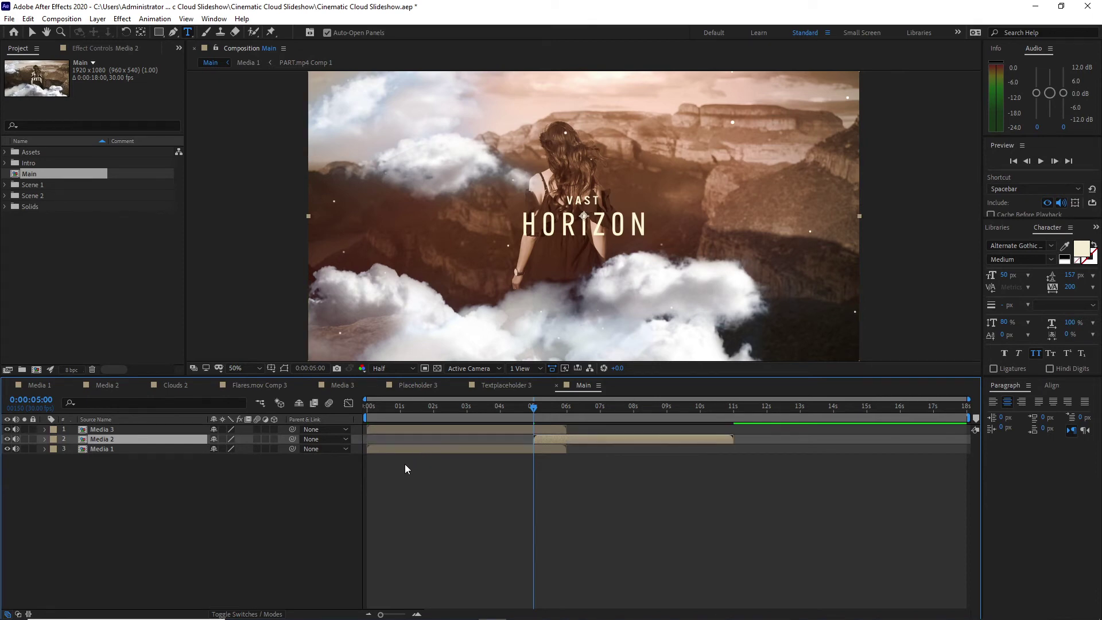
Shift the Media 3 layer in the Main timeline to start at 0:00:10:00.
drag(528, 412, 698, 420)
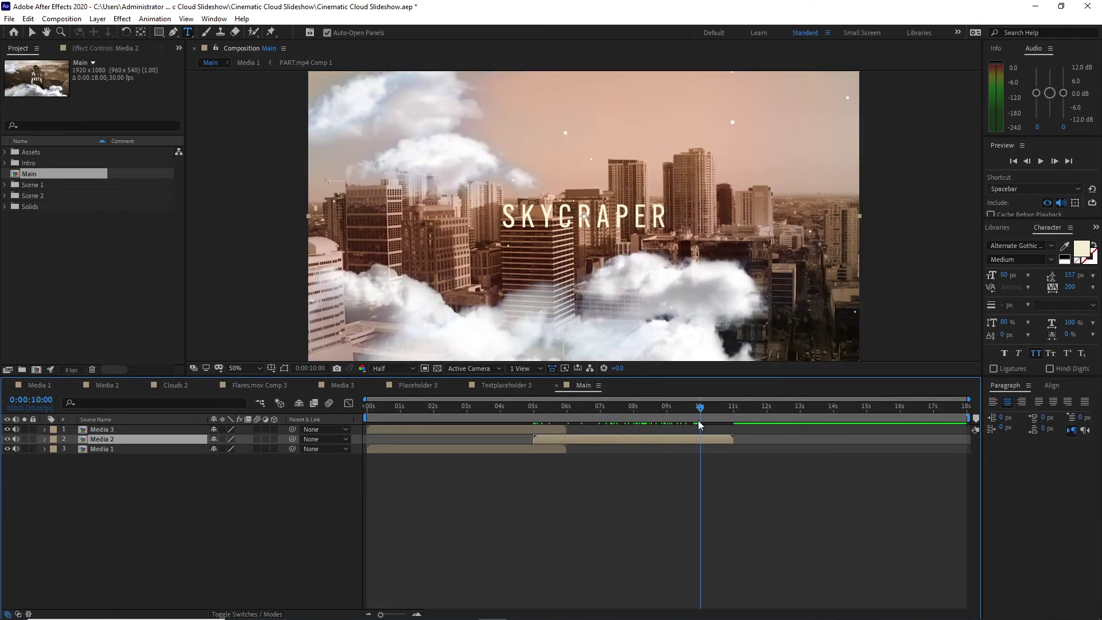
click(463, 429)
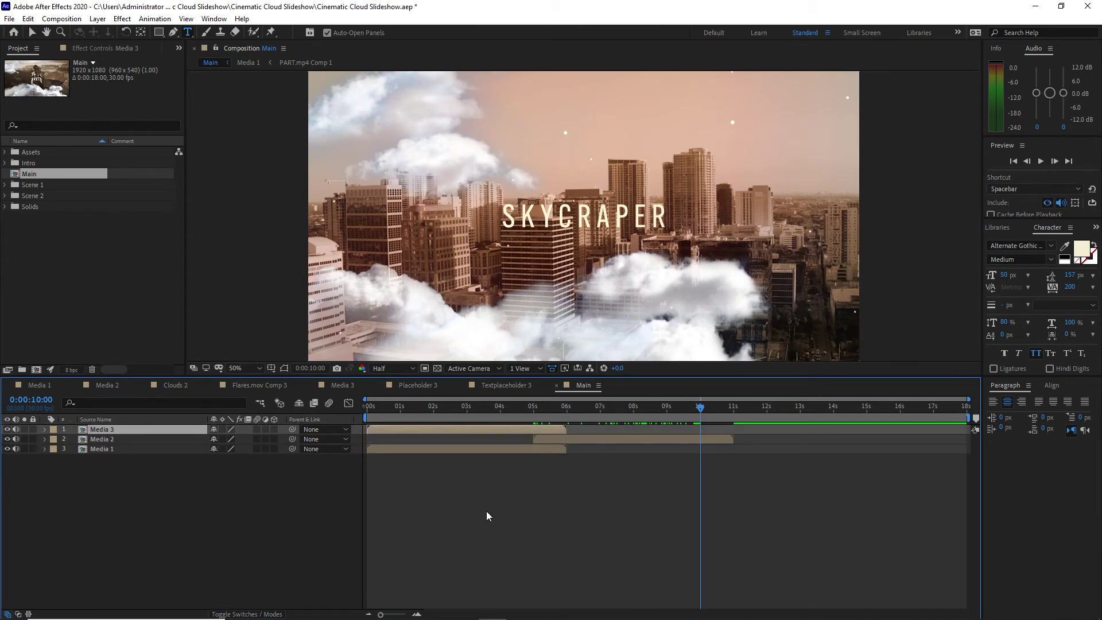
key(bracketleft)
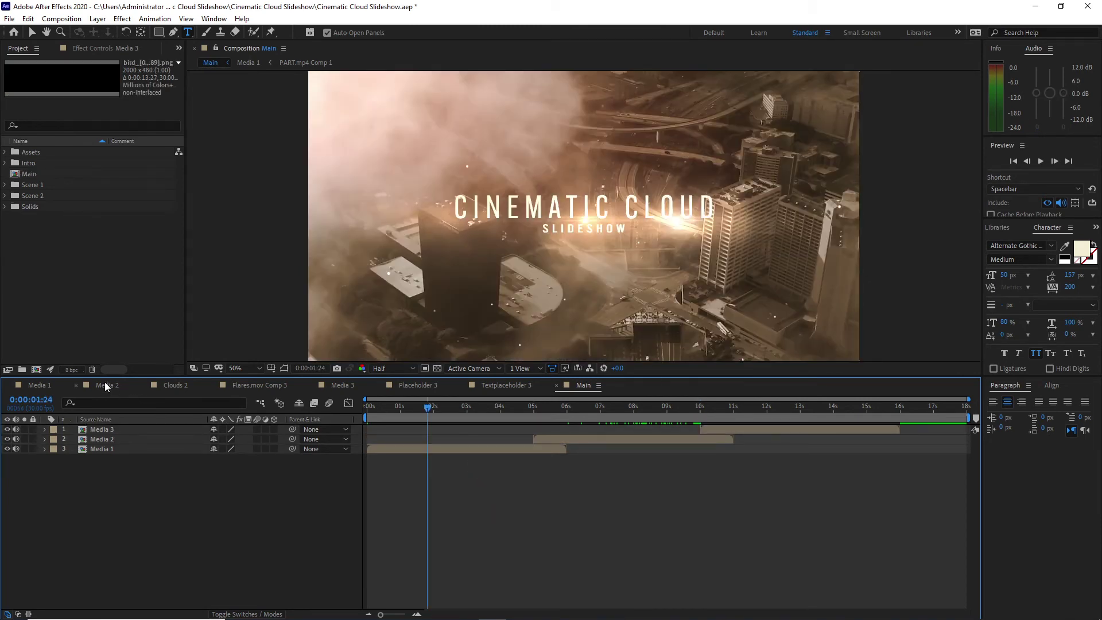
click(105, 384)
click(5, 153)
click(16, 174)
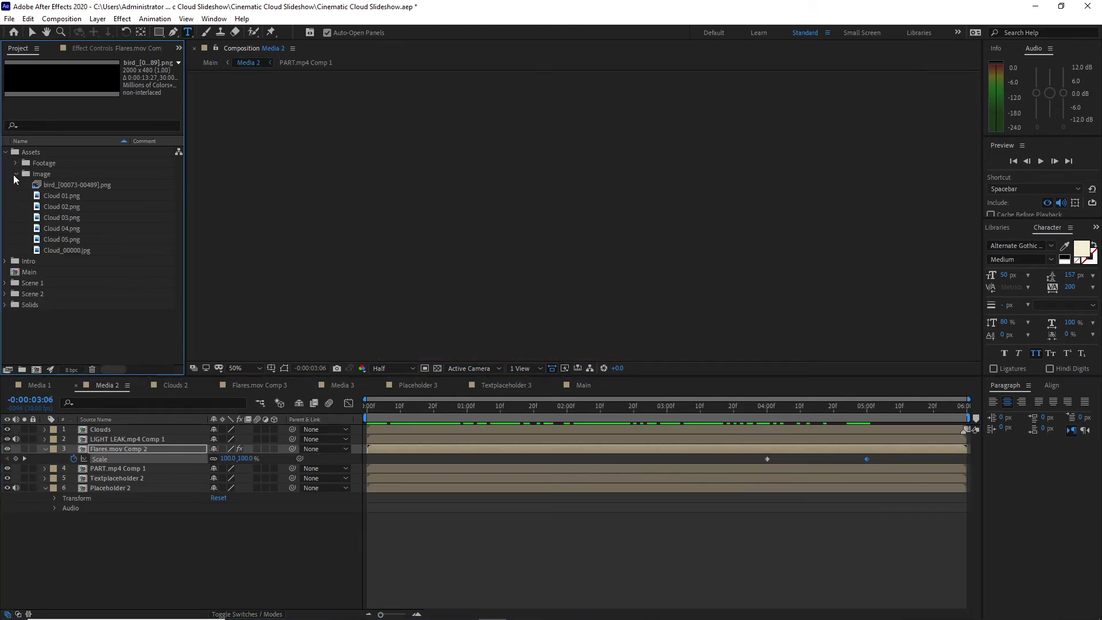
drag(58, 185, 112, 430)
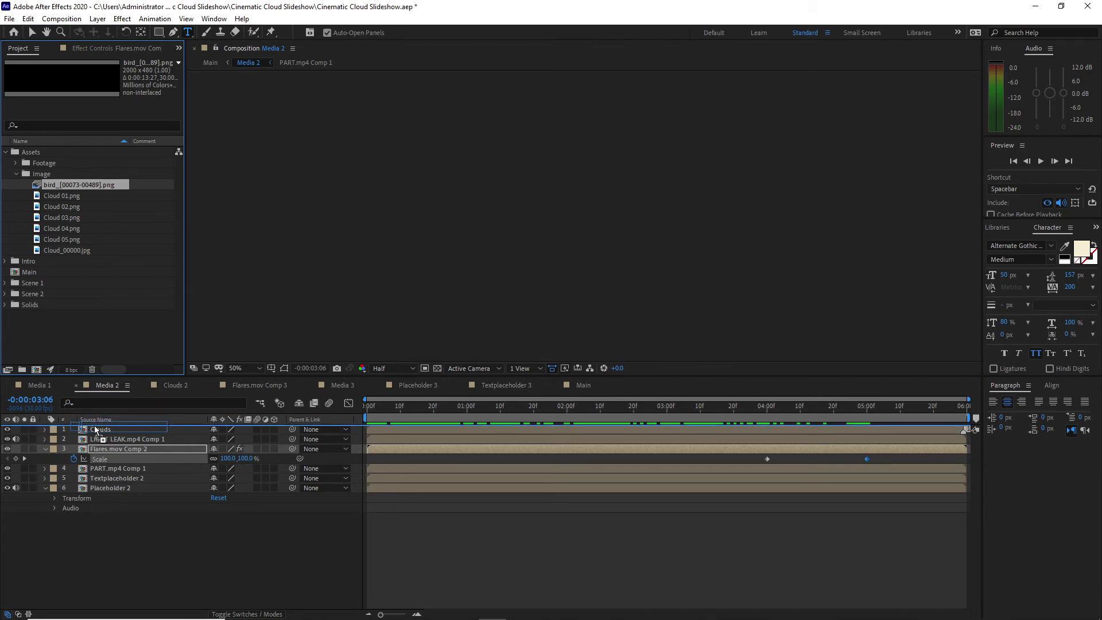
click(611, 413)
drag(611, 408, 862, 418)
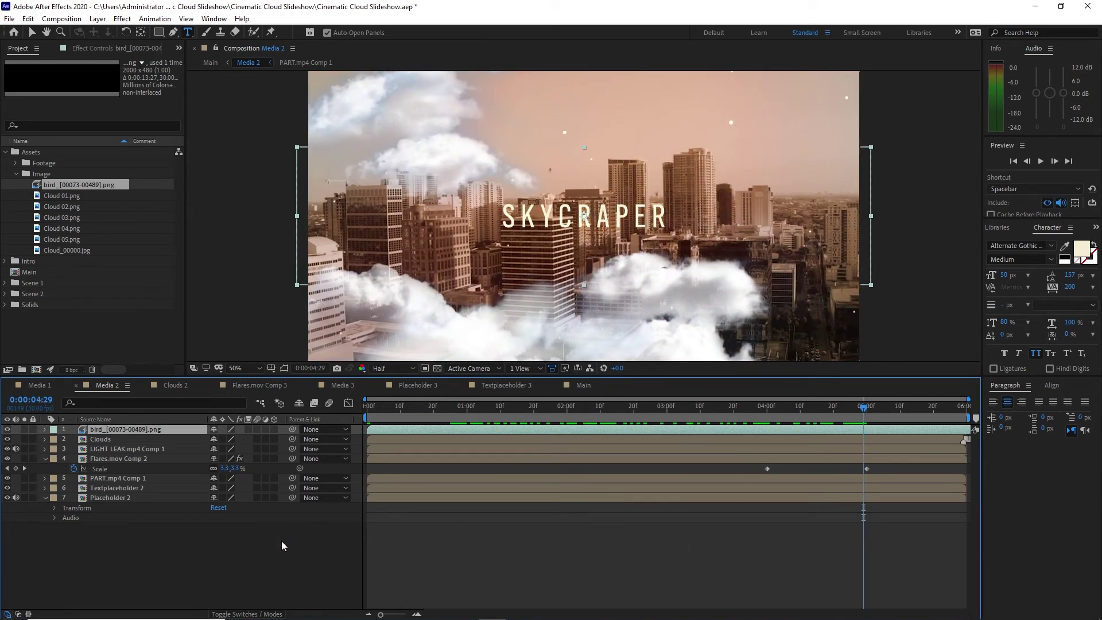
Pre-compose the bird sequence layer in Media 2 with all attributes moved into the new composition, and reveal its position property.
right_click(151, 431)
click(184, 365)
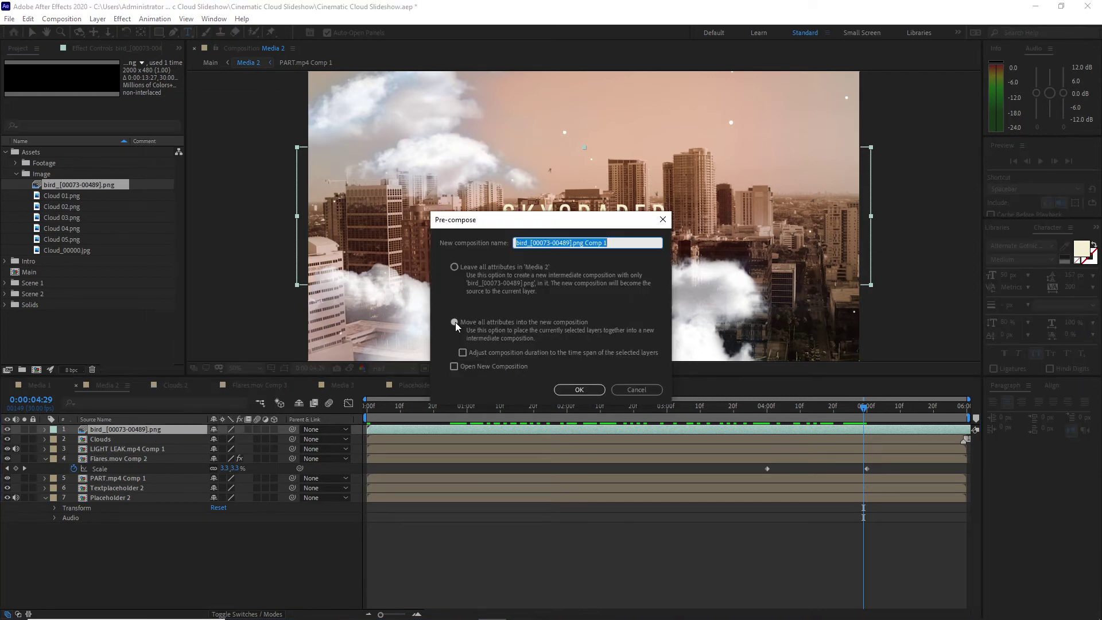
click(455, 322)
click(579, 391)
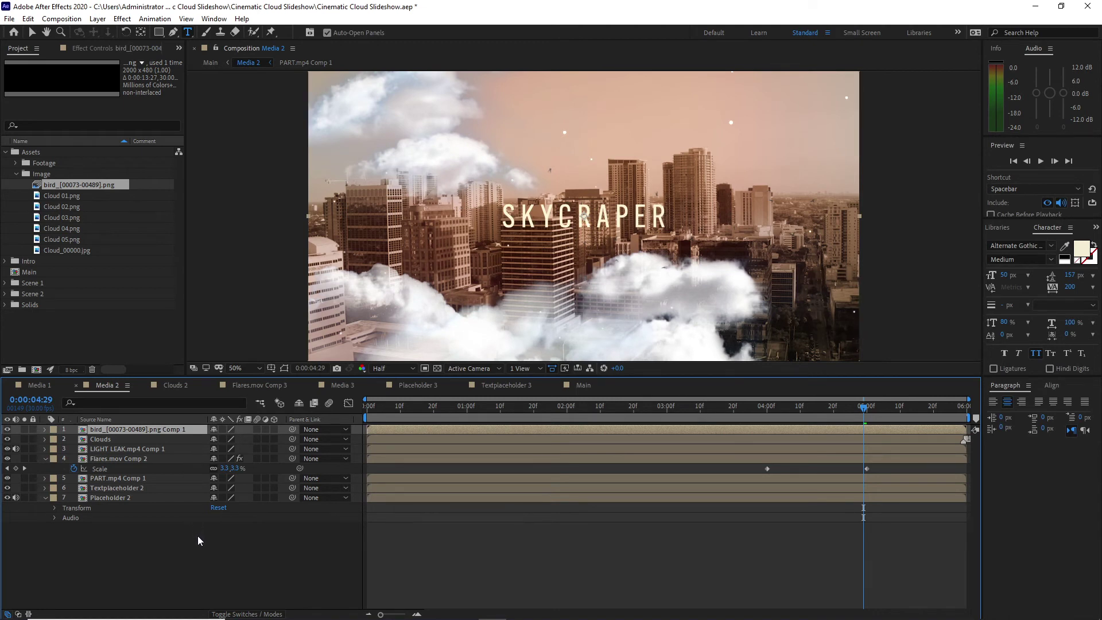
key(p)
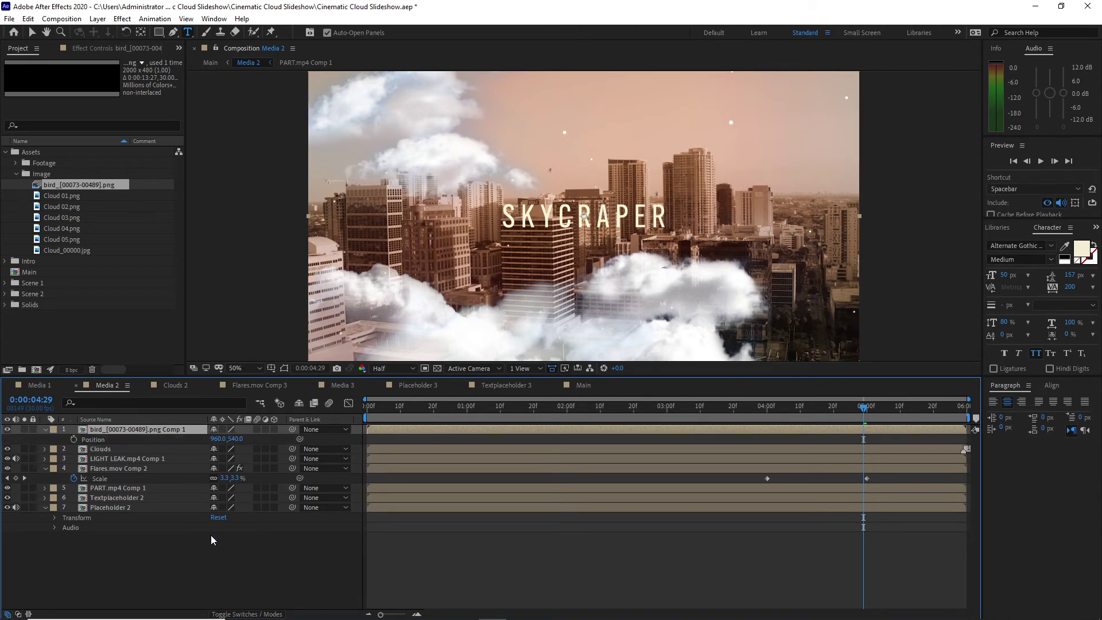
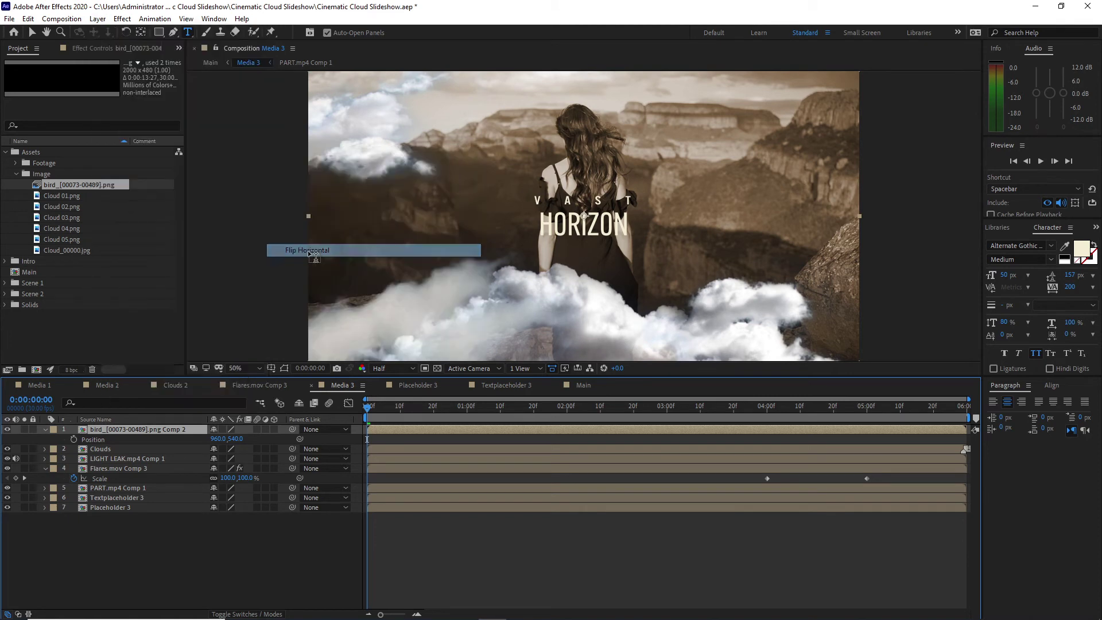
drag(370, 409, 605, 424)
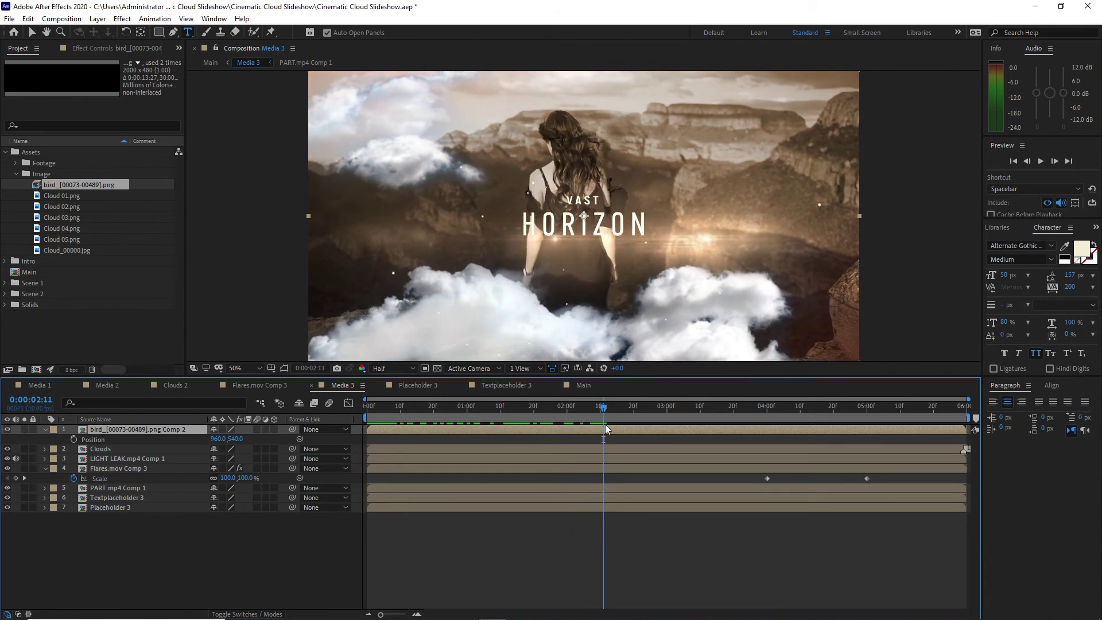
click(33, 33)
drag(236, 441, 133, 337)
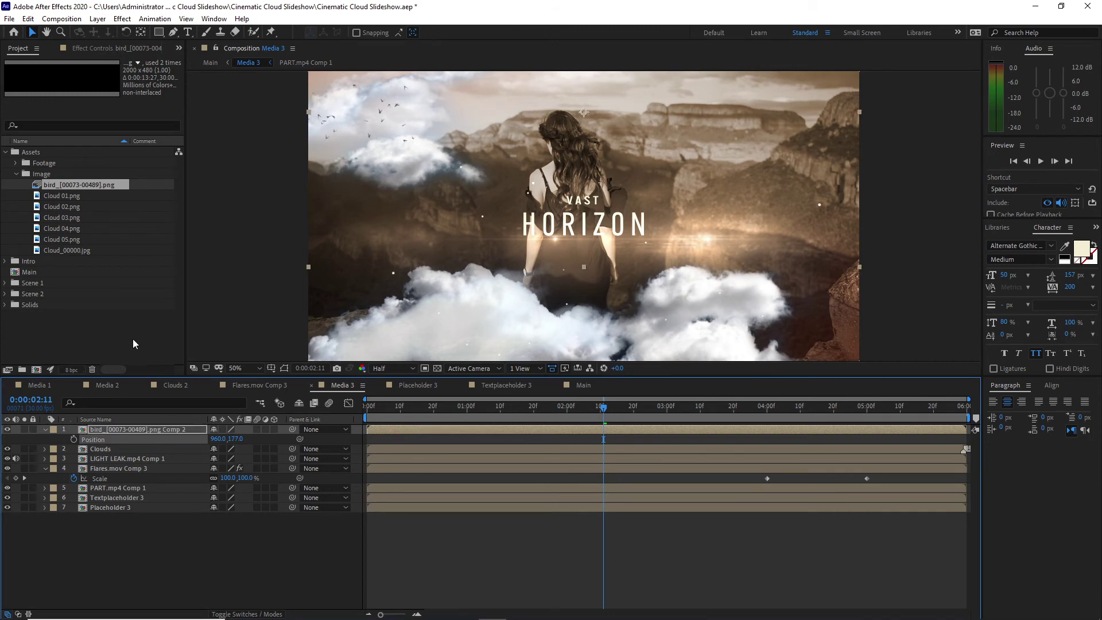
key(space)
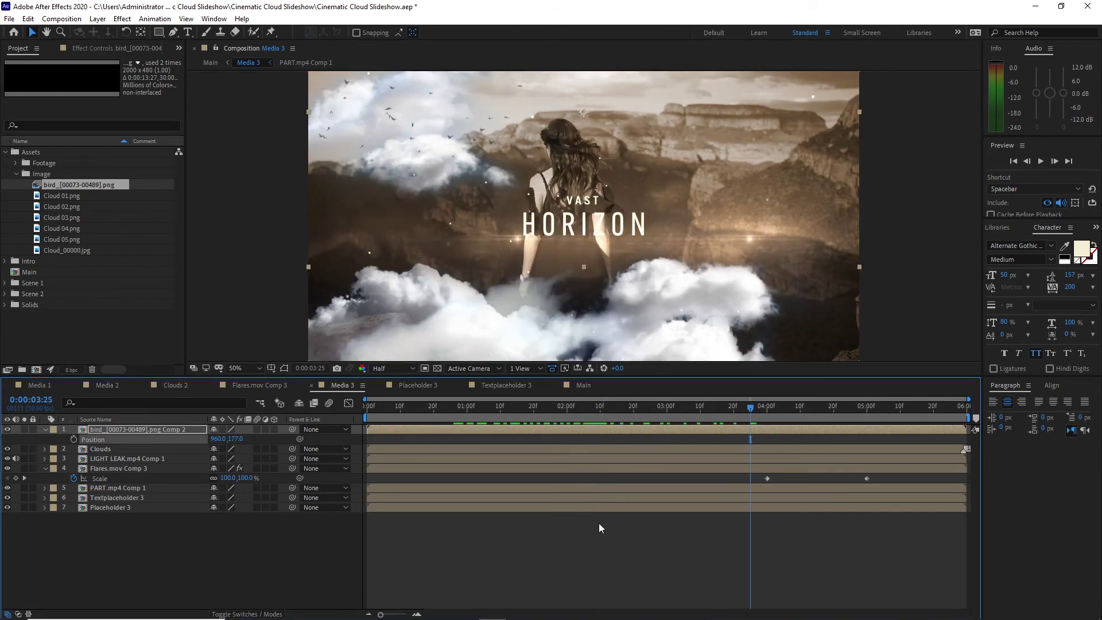
Add Bokeh 3a.mp4 from the Footage folder as the top layer of the Main composition, starting at 0 seconds.
click(585, 385)
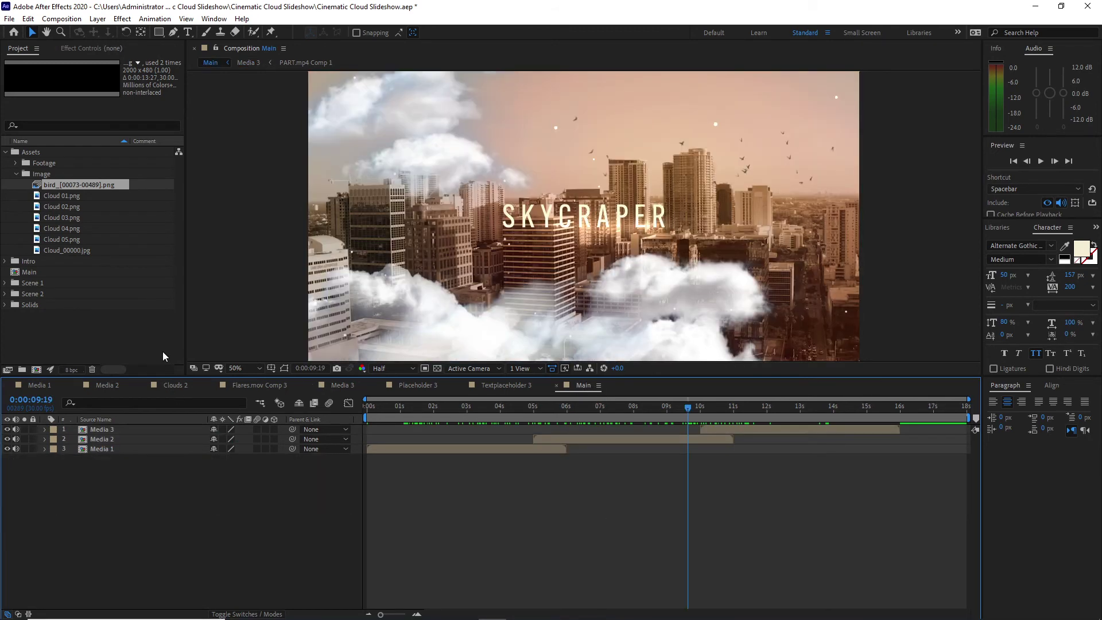
click(16, 162)
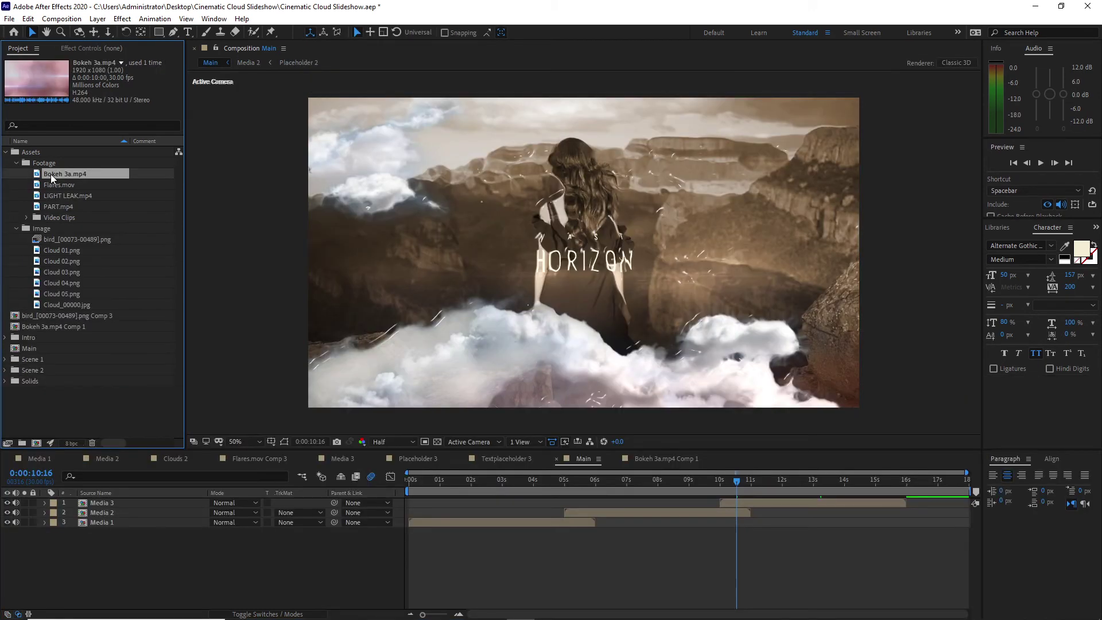
drag(51, 174, 474, 501)
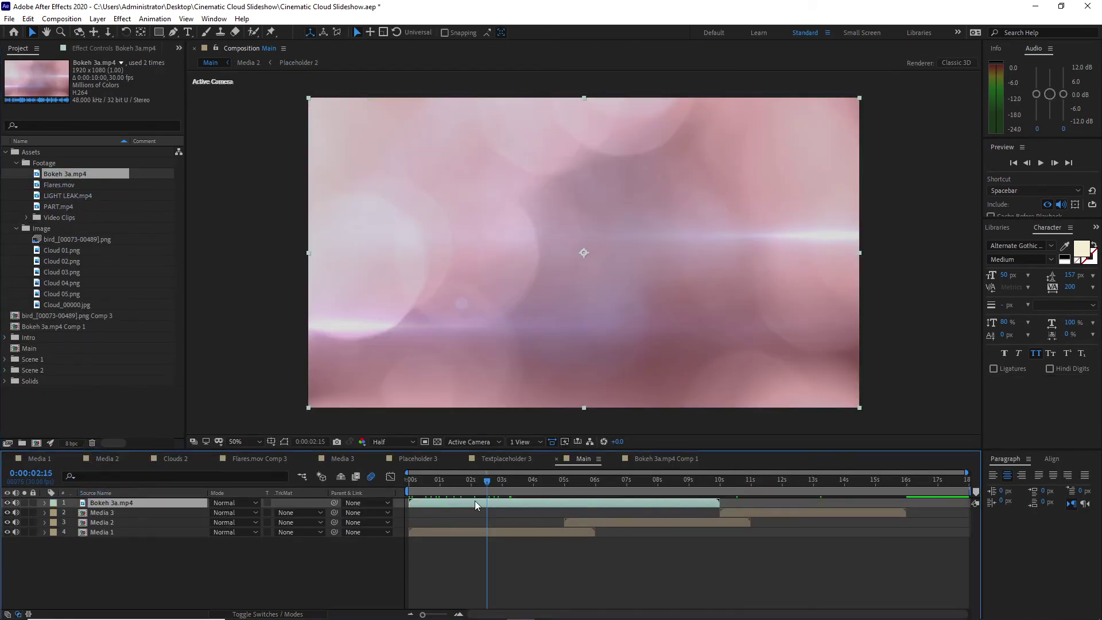
Enable time remapping on the Bokeh 3a.mp4 layer and stretch it to 18 seconds, moving its last time-remap keyframe toward the end.
right_click(474, 502)
mouse_move(542, 238)
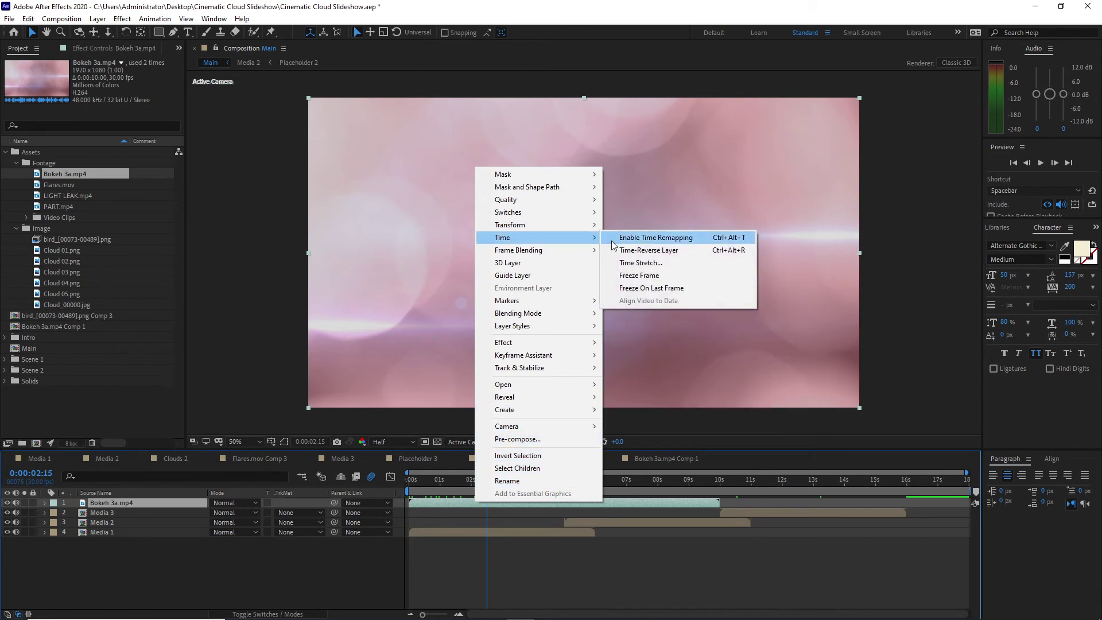
click(627, 237)
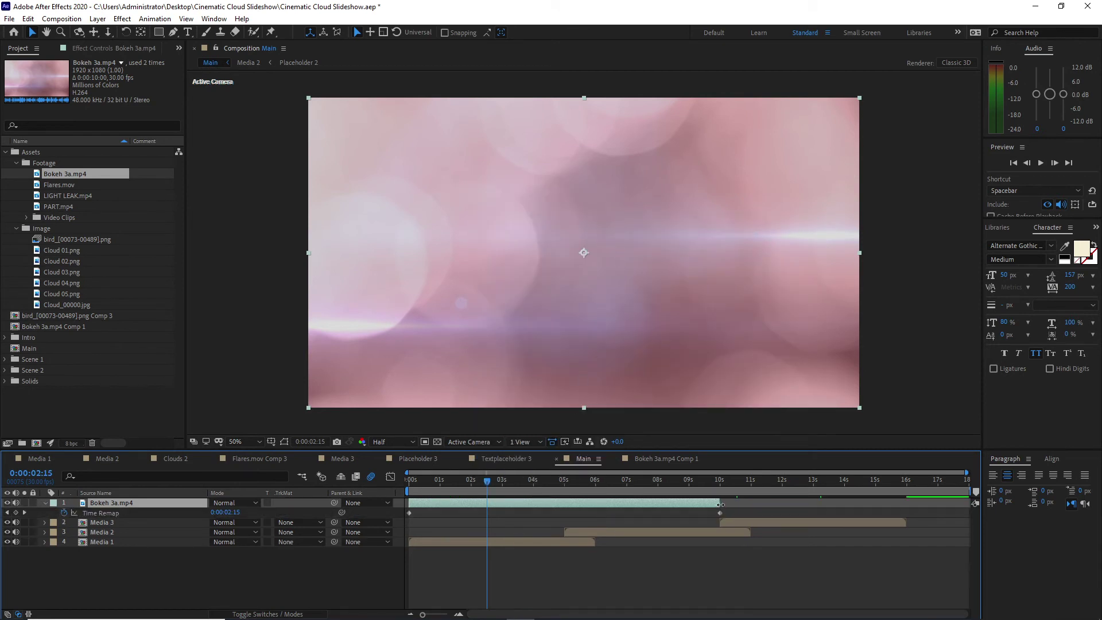
drag(721, 505, 970, 503)
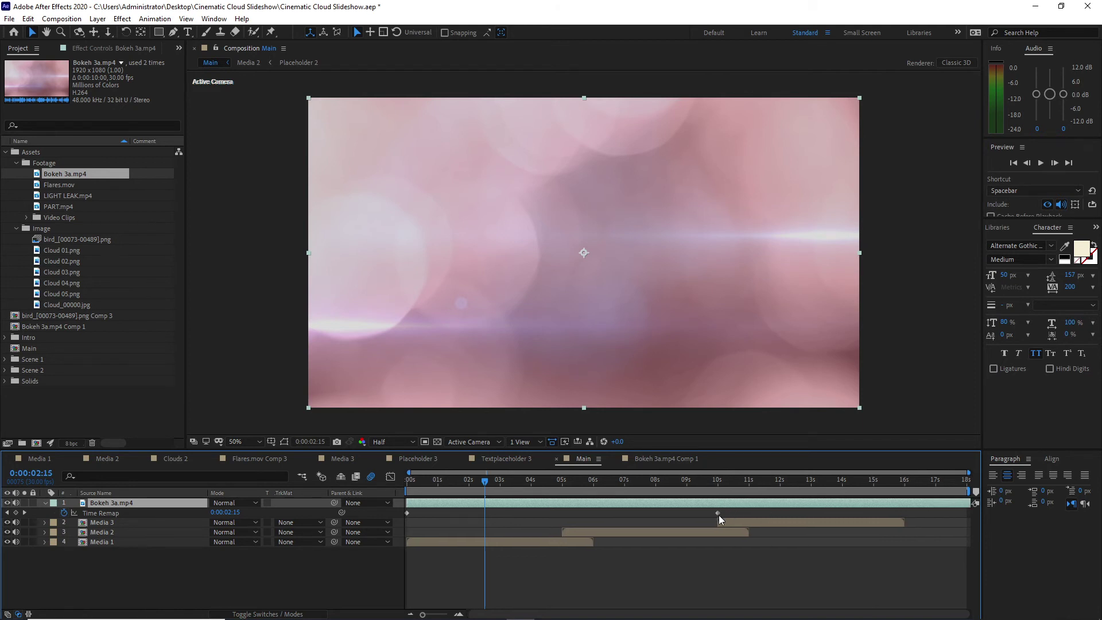
drag(719, 515, 929, 511)
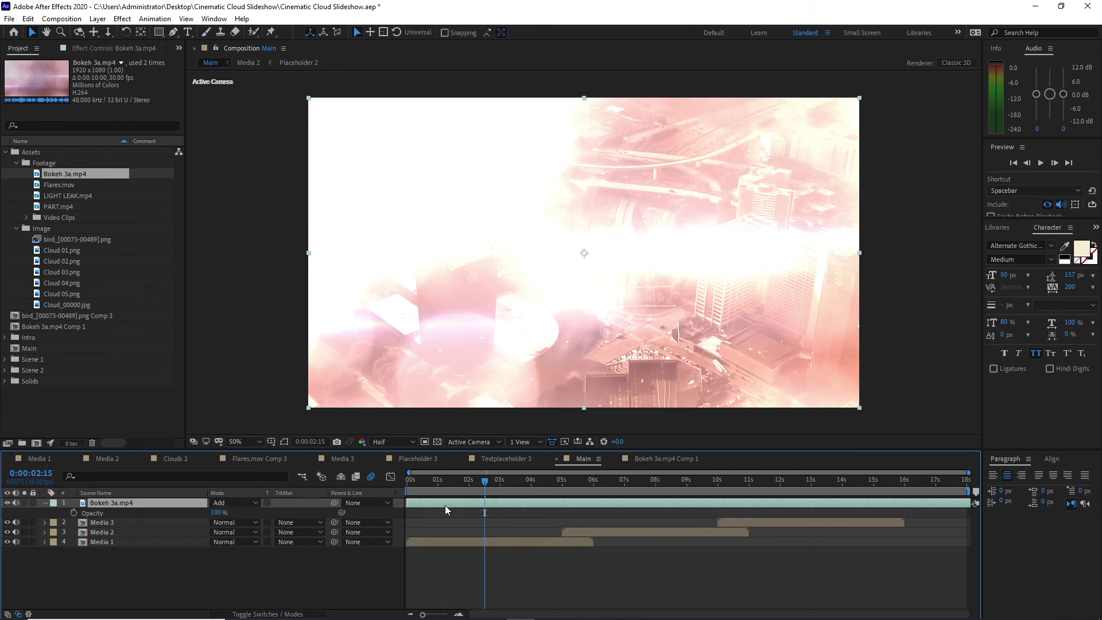
Pre-compose the Bokeh 3a.mp4 layer as Bokeh 3a.mp4 Comp 2 with all attributes moved into the new composition.
right_click(445, 505)
click(471, 438)
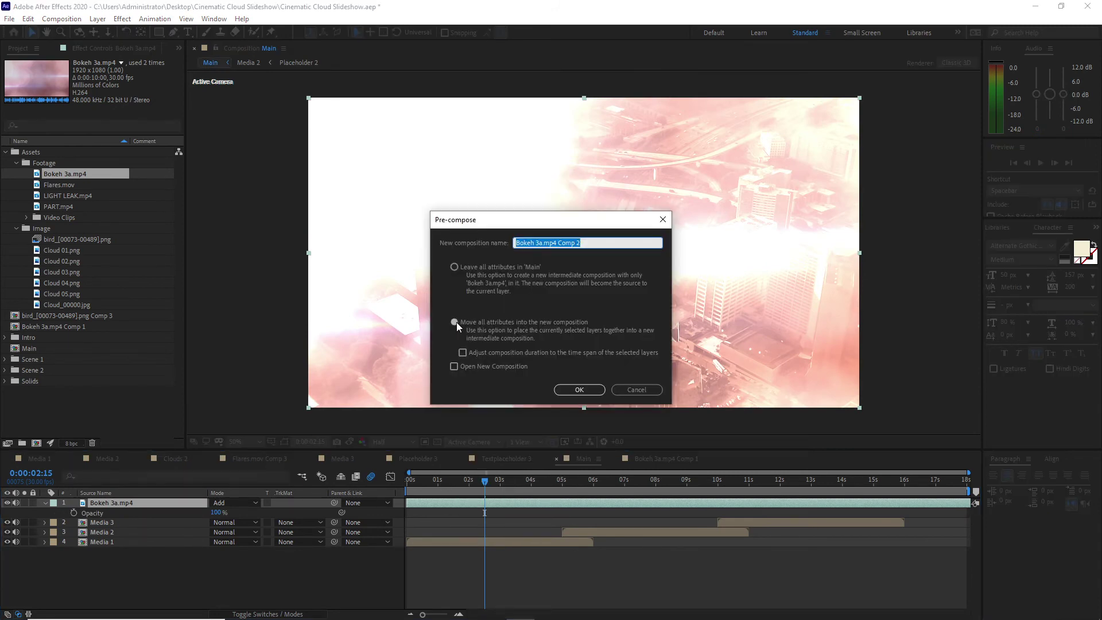
click(455, 322)
click(574, 390)
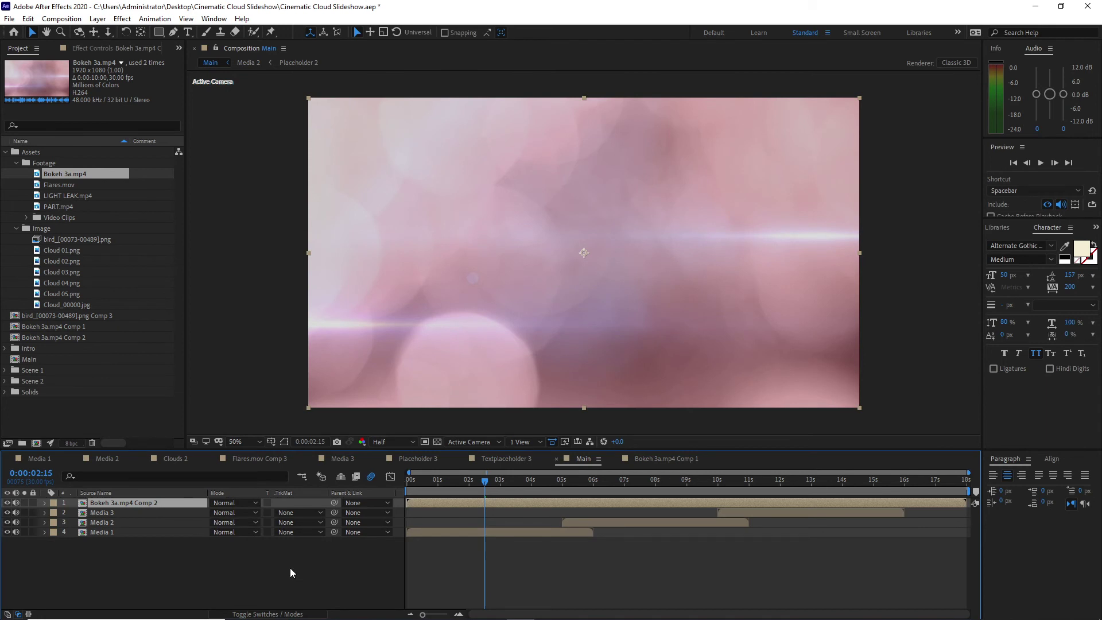
Set the Bokeh 3a.mp4 Comp 2 layer's opacity to 50% and change its blending mode.
key(t)
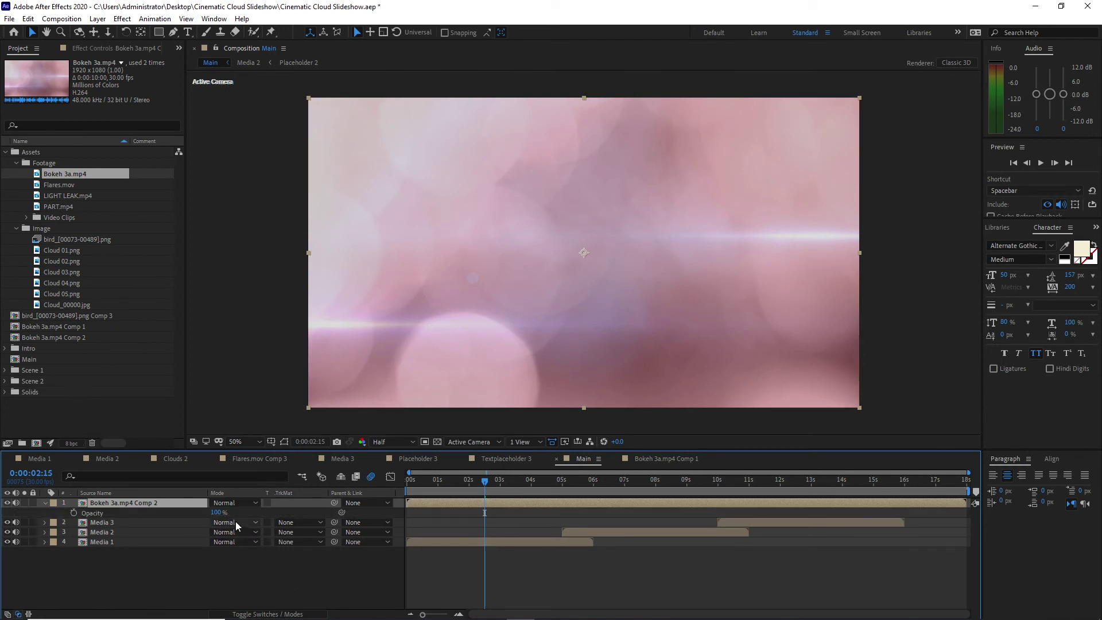
click(217, 514)
text(5)
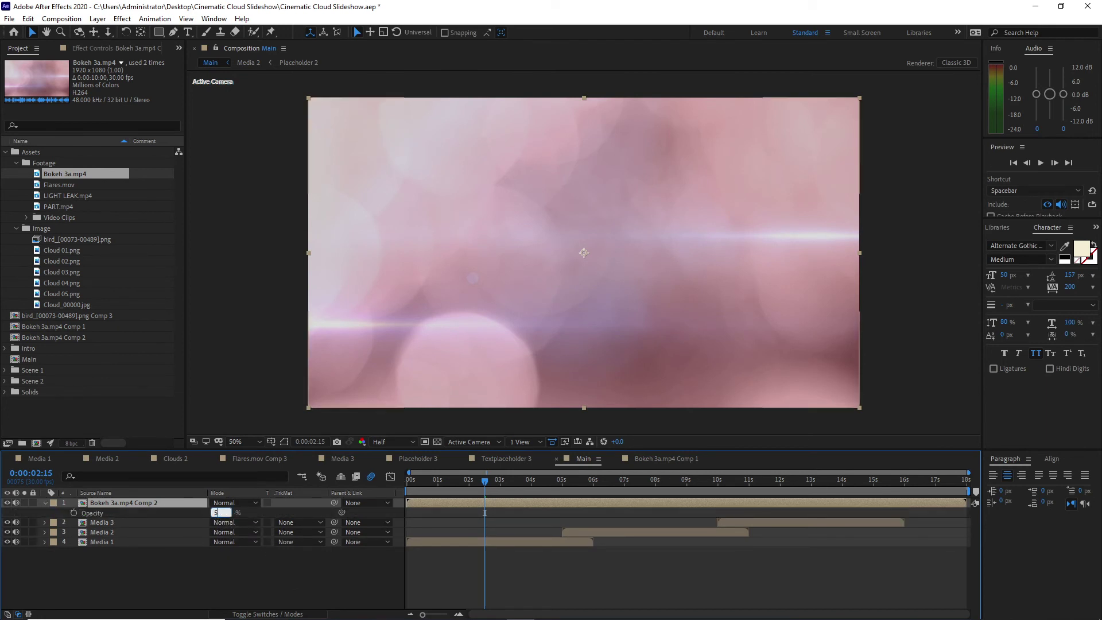
text(0)
click(299, 588)
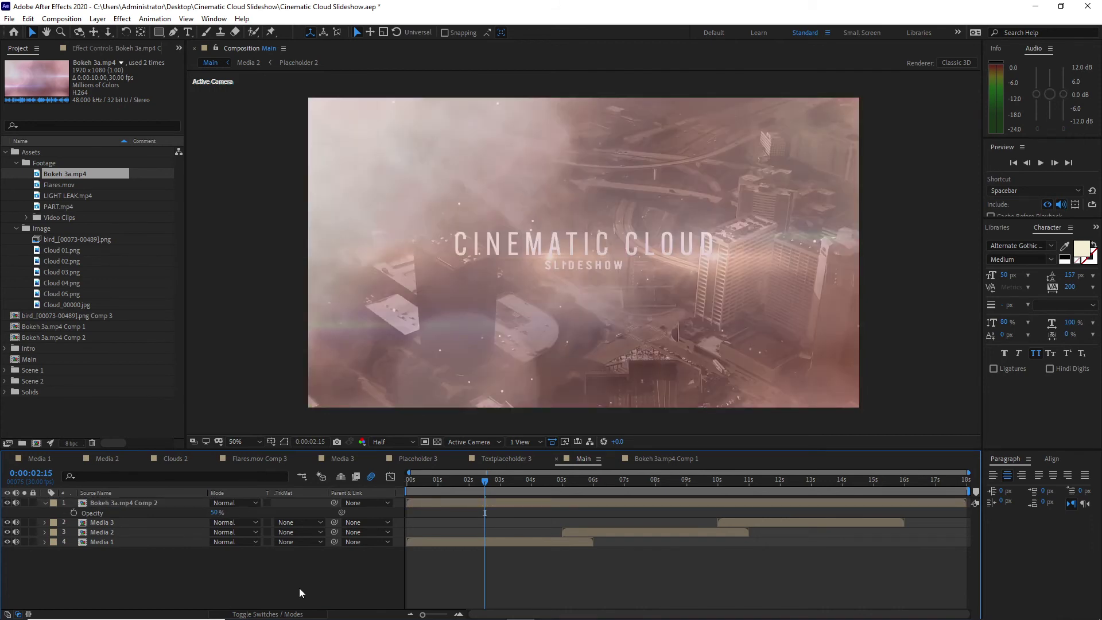
click(236, 503)
click(264, 238)
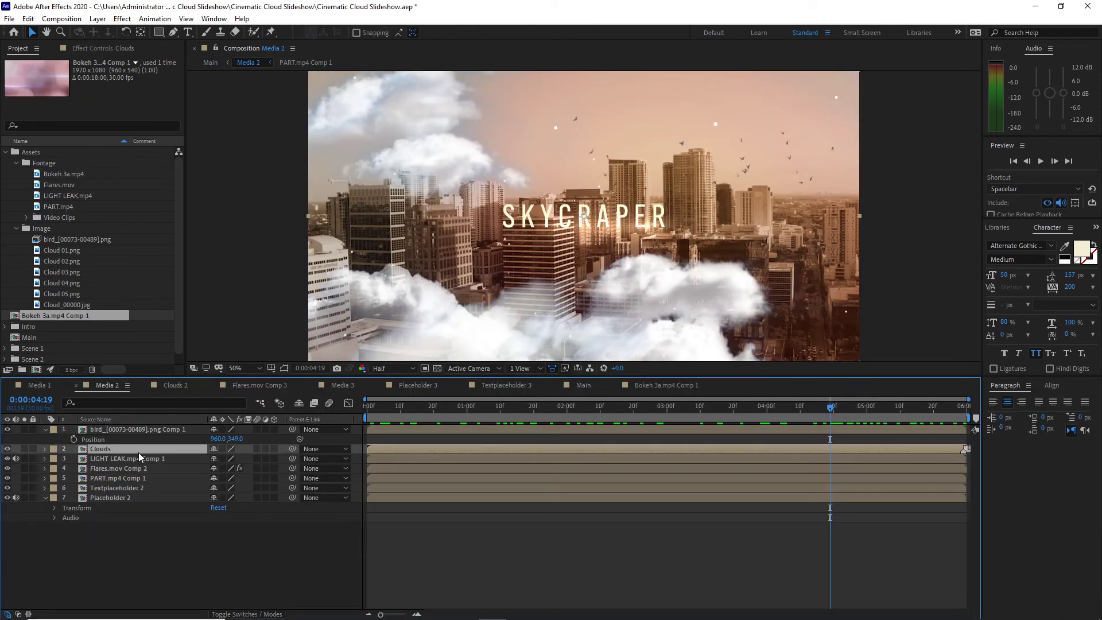
Place the Clouds layer below LIGHT LEAK.mp4 Comp 1 in Media 2 and Media 3, and scrub Media 3 to 0:00:05:06.
mouse_move(139, 452)
mouse_down()
mouse_move(139, 464)
mouse_move(122, 454)
mouse_move(122, 464)
mouse_up()
click(339, 385)
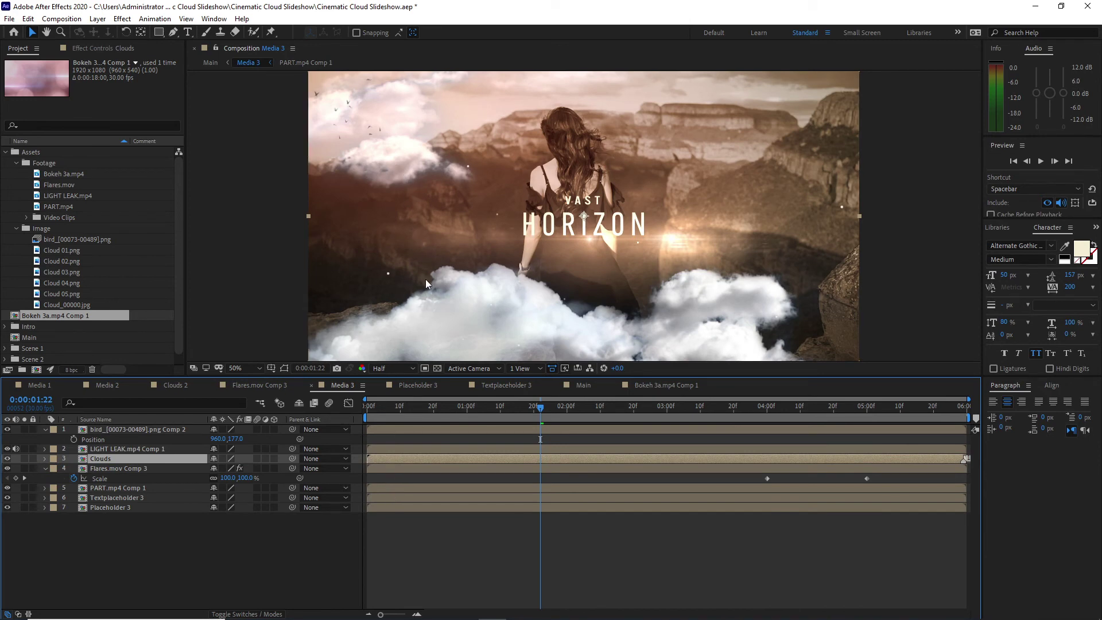
drag(541, 407, 887, 435)
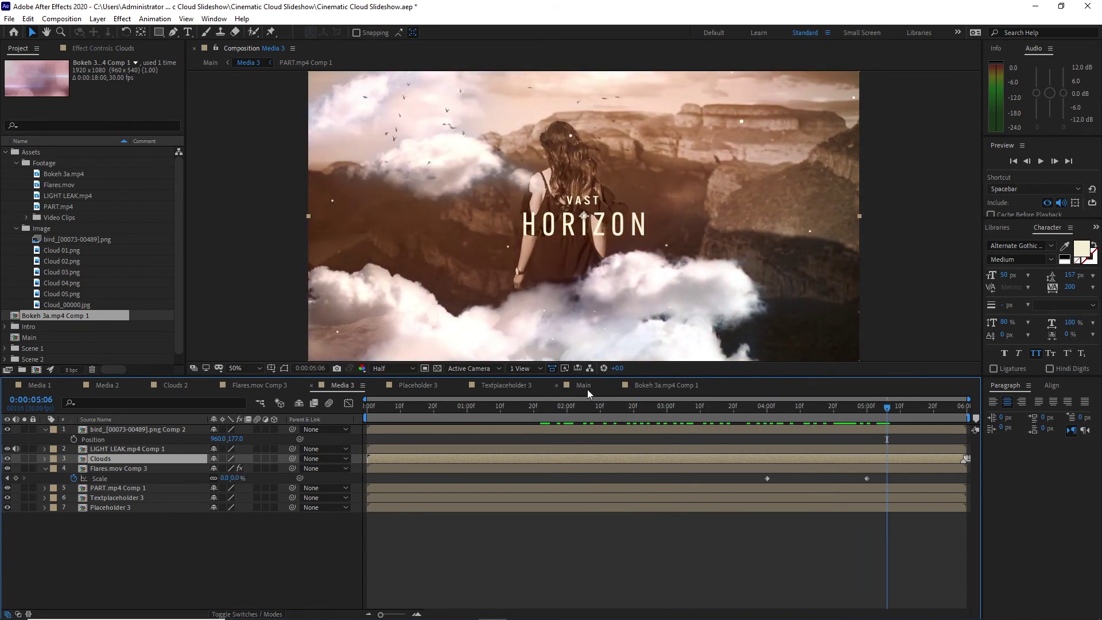
Turn all four layers of the Main composition into 3D layers.
click(586, 386)
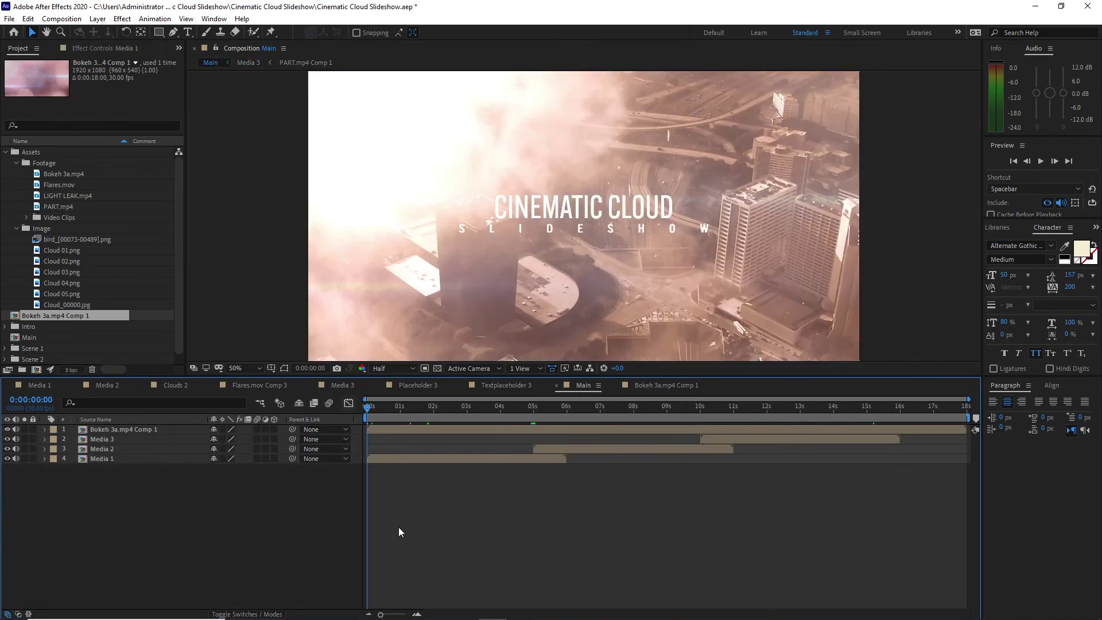
drag(149, 466, 150, 426)
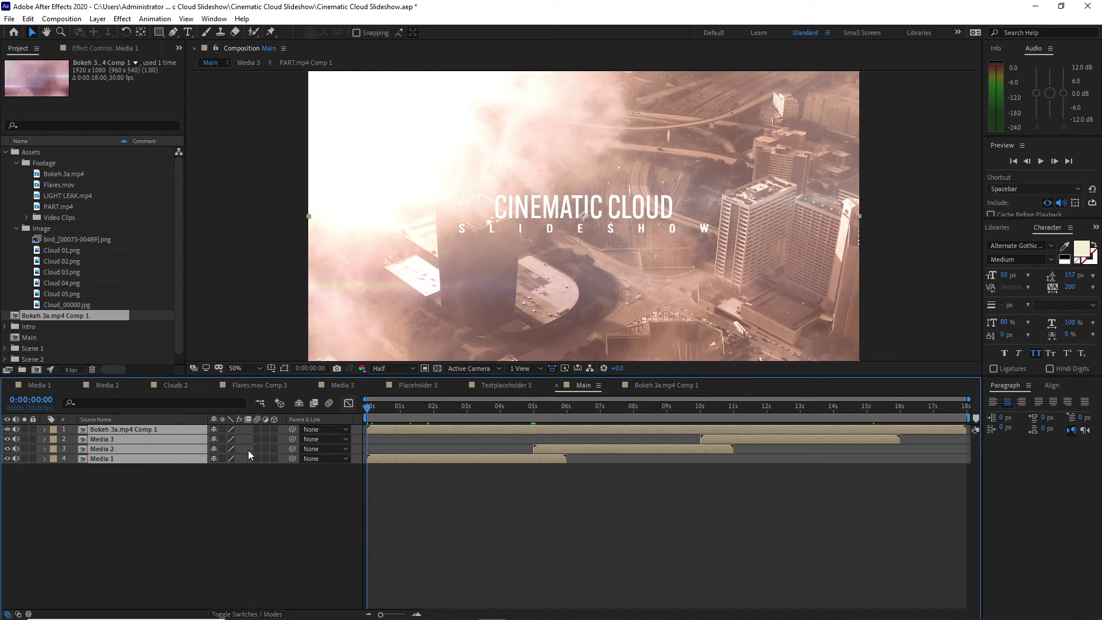
click(275, 429)
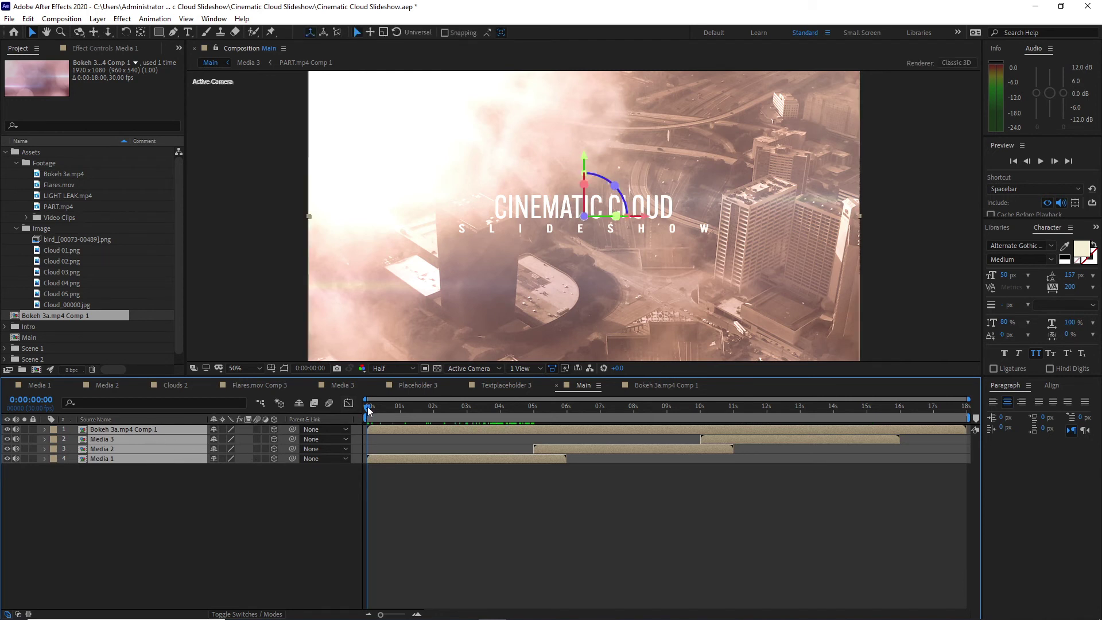
Add a Position keyframe to the Media 1 layer at 0:00:04:01.
drag(368, 409, 503, 415)
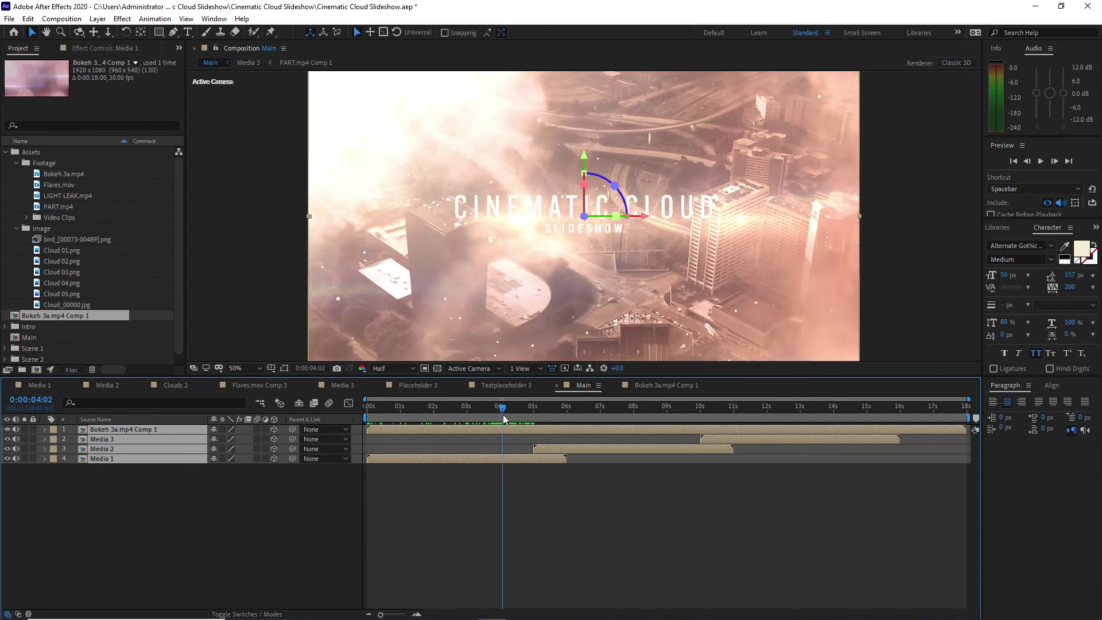
click(156, 490)
click(150, 461)
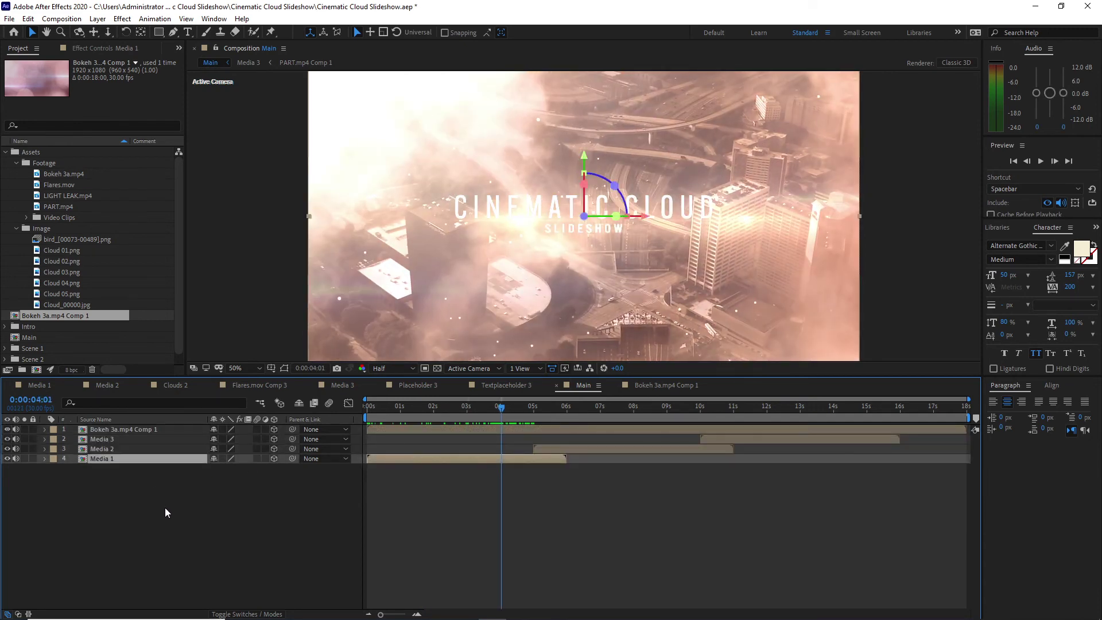
key(p)
click(74, 468)
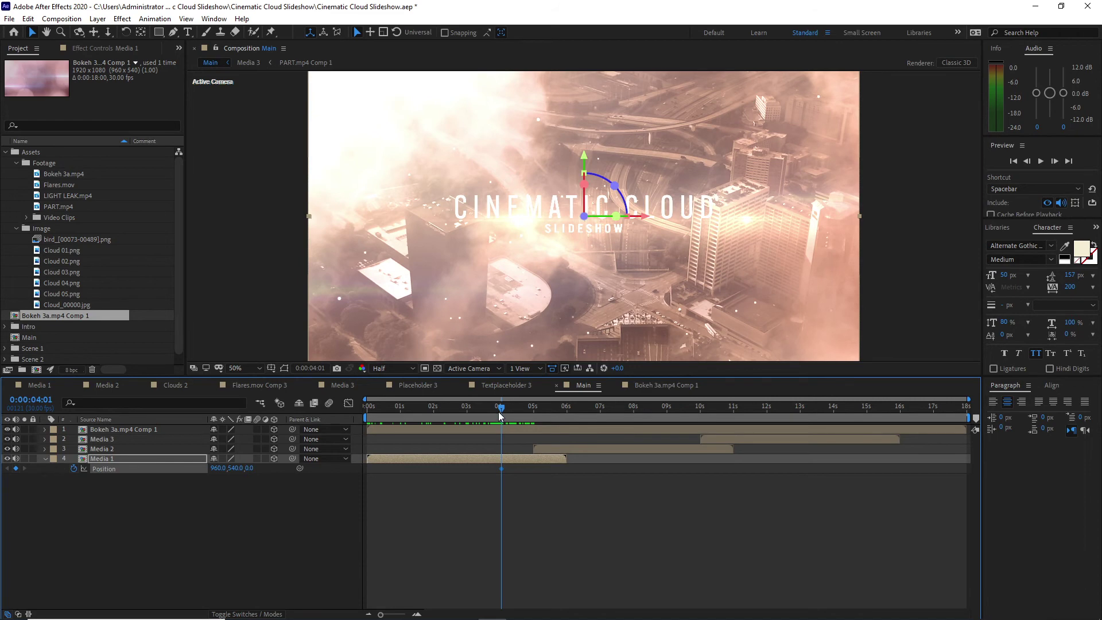
Keyframe Media 1's Z position at -3000 at 0:00:05:00.
drag(500, 413, 533, 421)
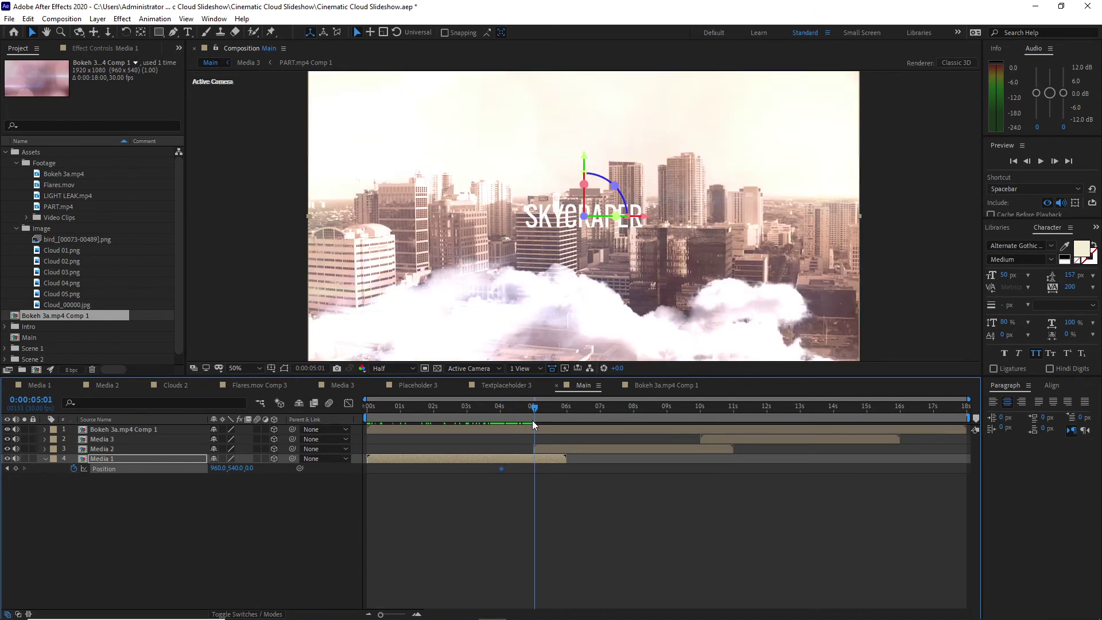
click(249, 468)
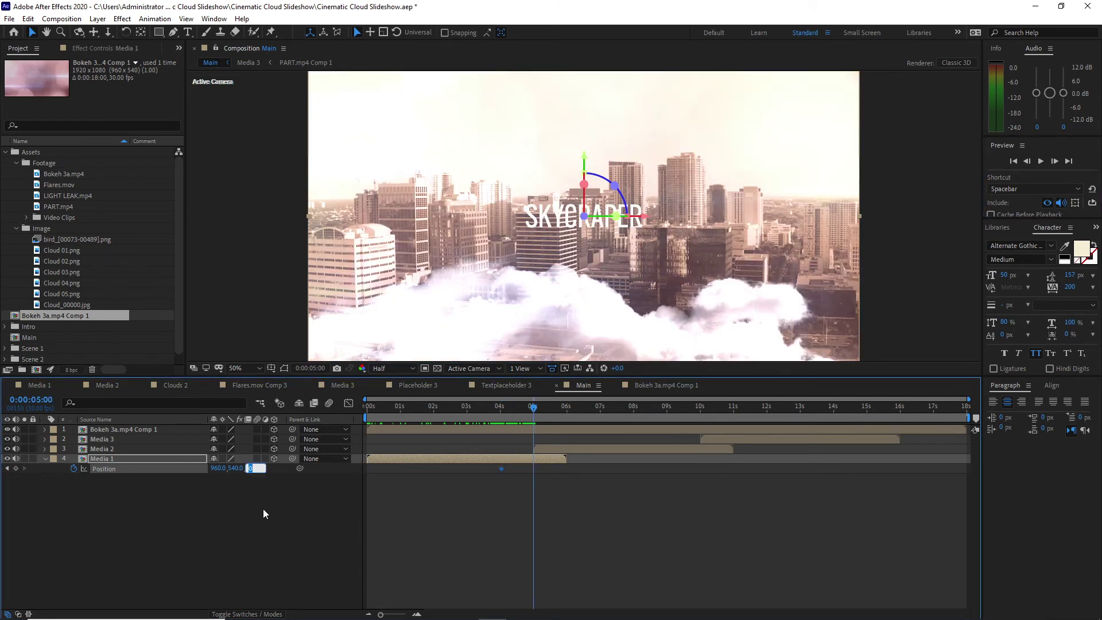
text(-3000)
key(Return)
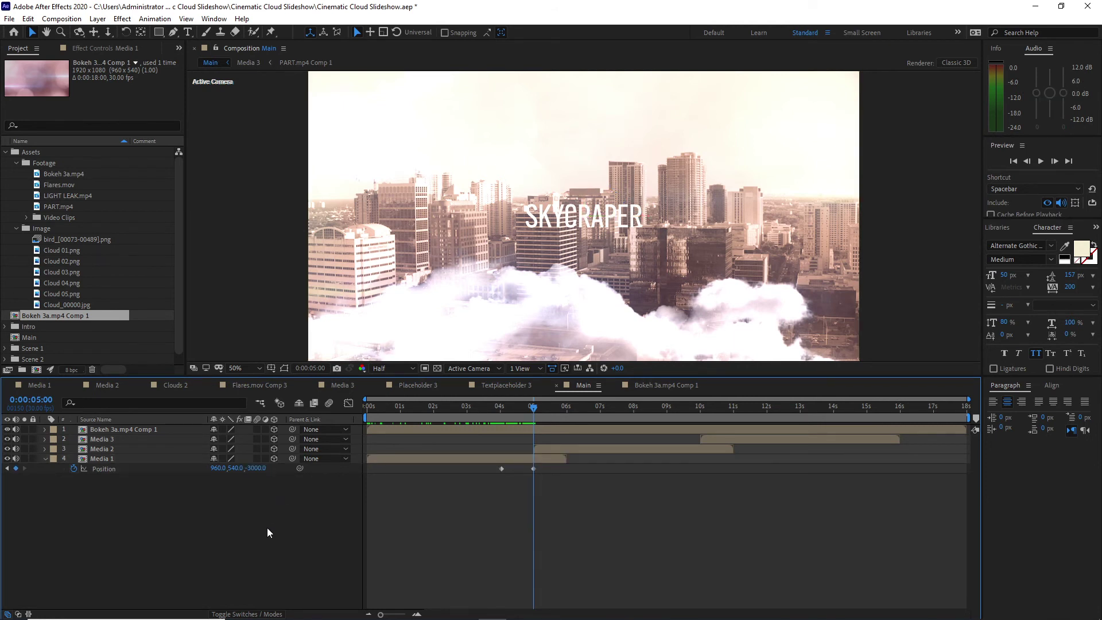
Enable motion blur on the Media 1 layer and check its zoom around 0:00:04:18.
mouse_move(532, 407)
mouse_down()
mouse_move(484, 404)
mouse_move(532, 416)
mouse_move(519, 415)
mouse_up()
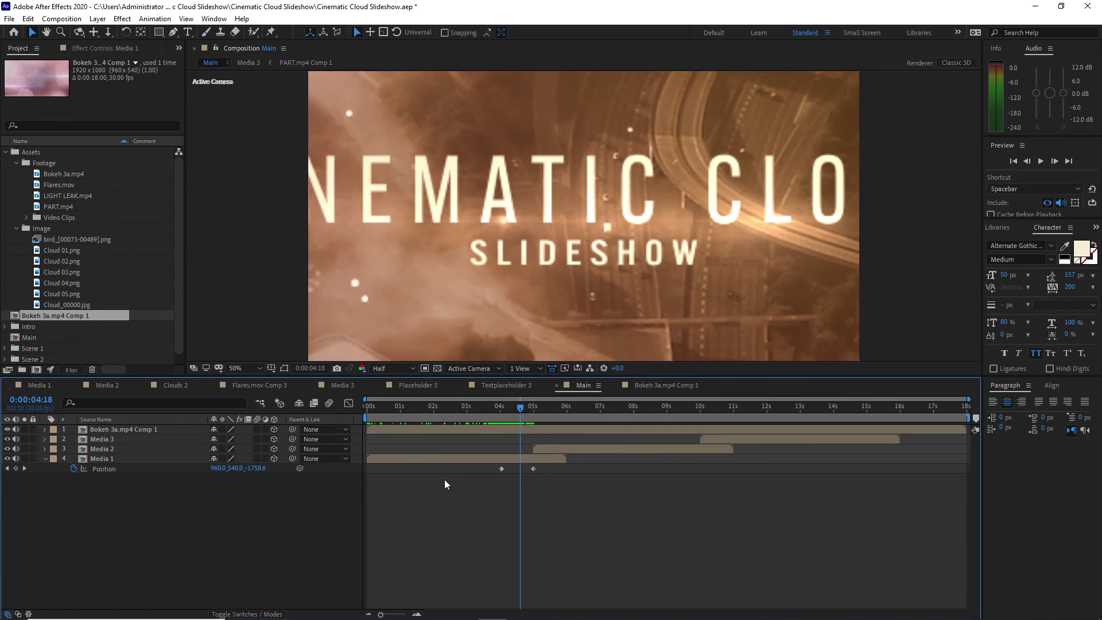
click(441, 460)
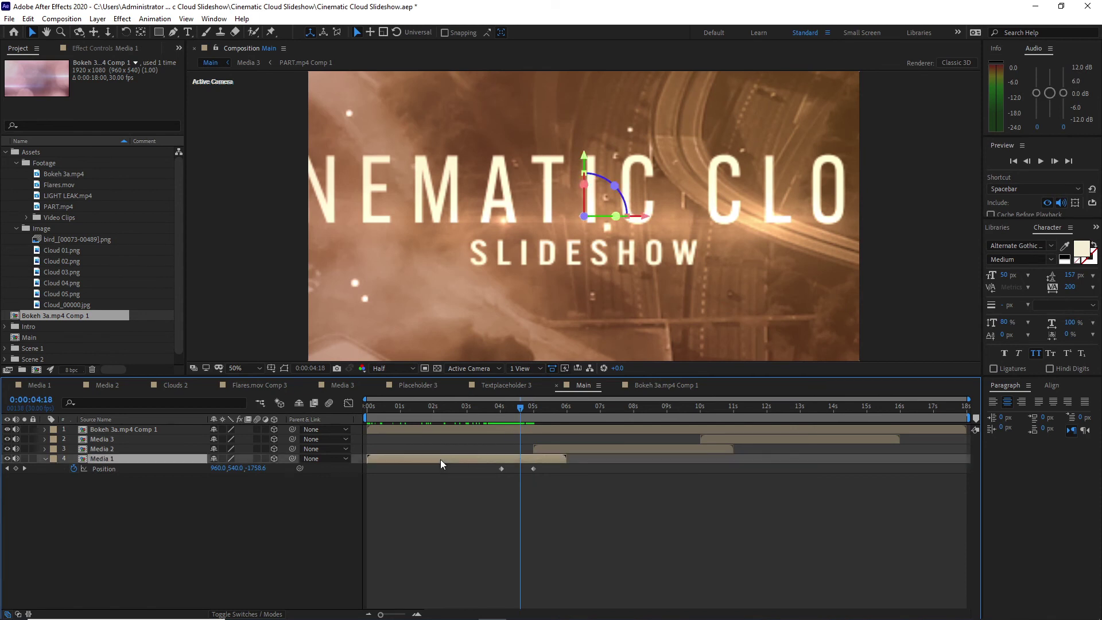
click(256, 458)
Apply the CC Glass Wipe transition to Media 2 and keyframe its Completion at 0% at 0:00:09:00.
click(617, 405)
drag(617, 404, 667, 415)
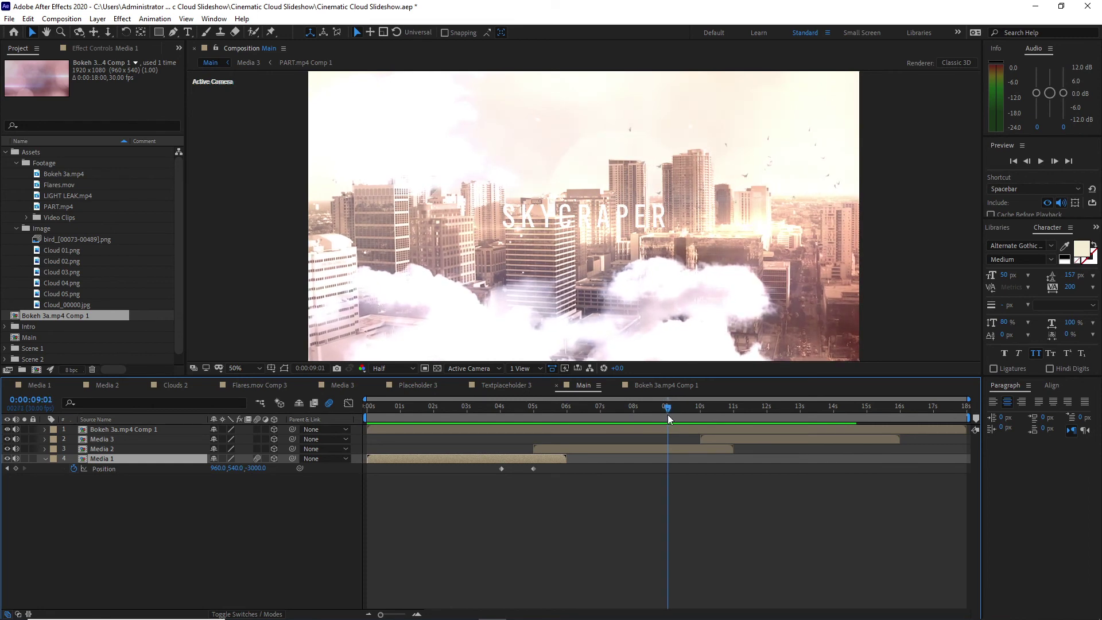
click(666, 449)
click(126, 21)
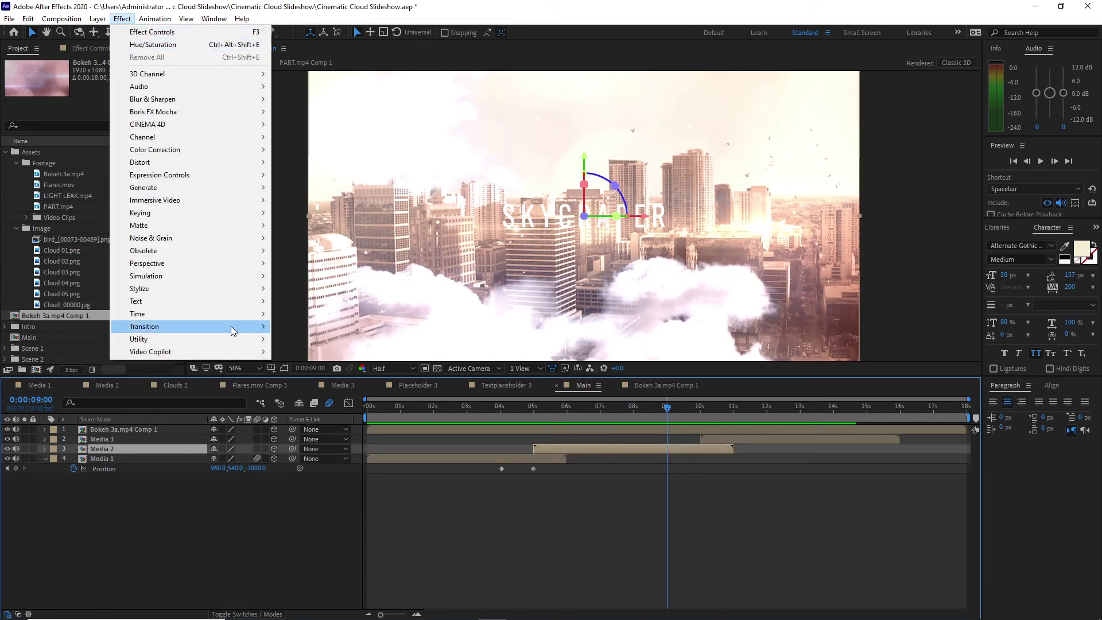
mouse_move(238, 327)
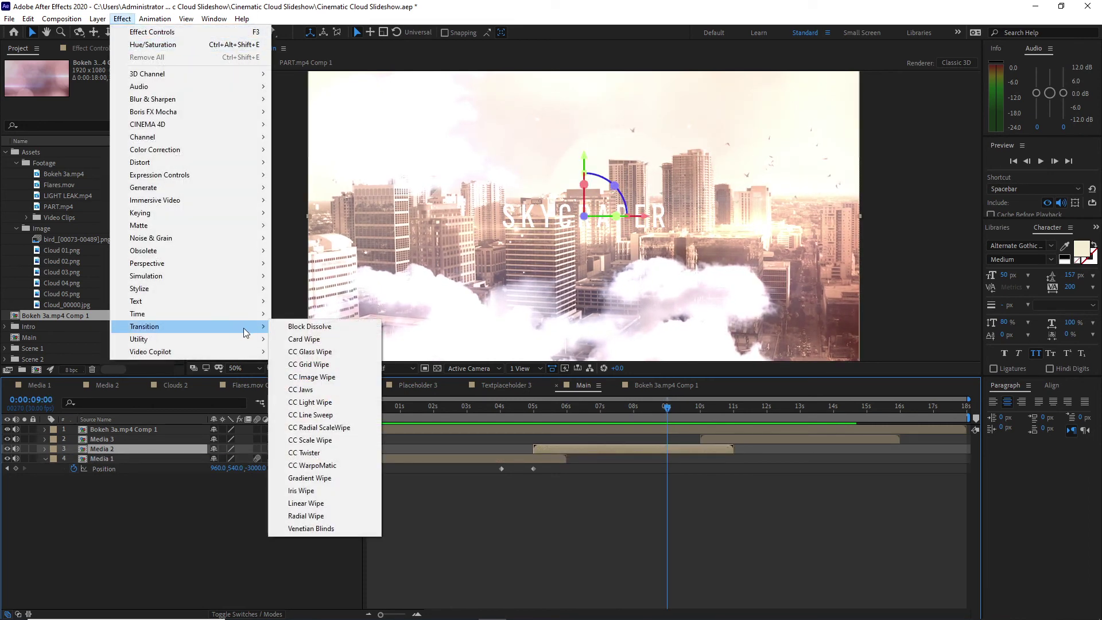
click(299, 353)
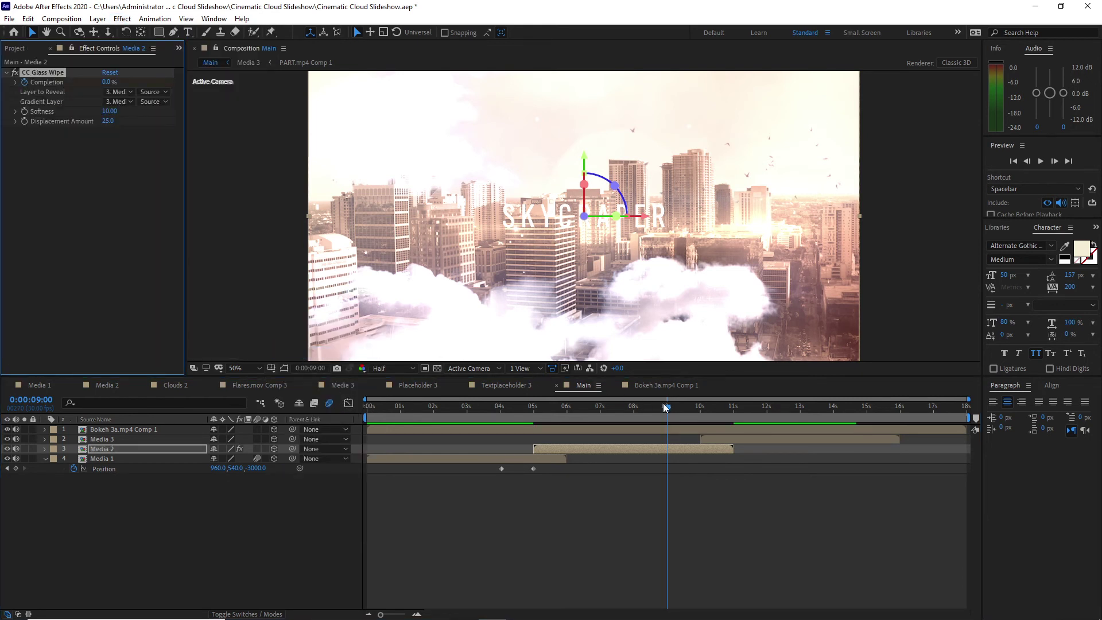
Set Media 2's CC Glass Wipe Completion to 100% at 0:00:10:00.
drag(667, 408, 701, 418)
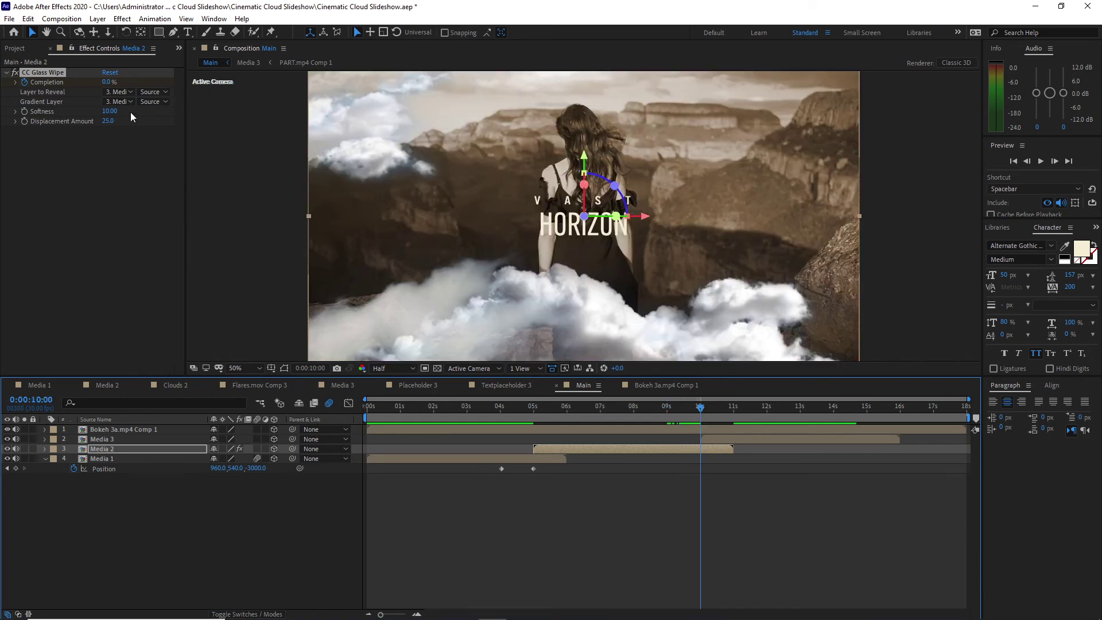
drag(105, 82, 150, 93)
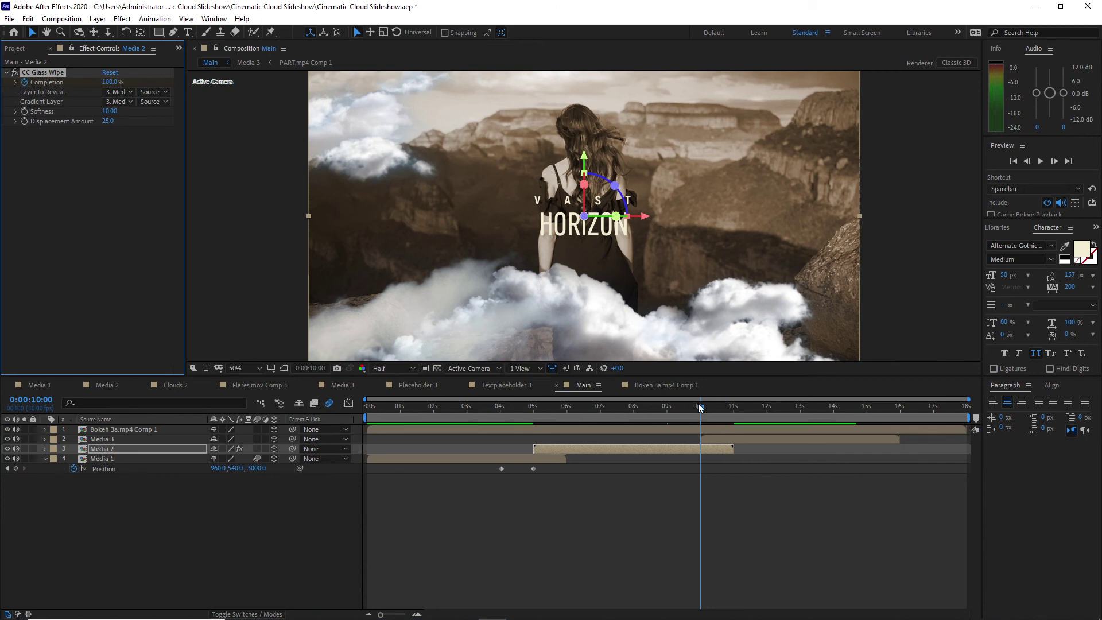
mouse_move(701, 408)
mouse_down()
mouse_move(646, 391)
mouse_move(701, 407)
mouse_up()
Apply the CC Glass Wipe transition to the Media 3 layer at 0:00:10:00.
click(711, 437)
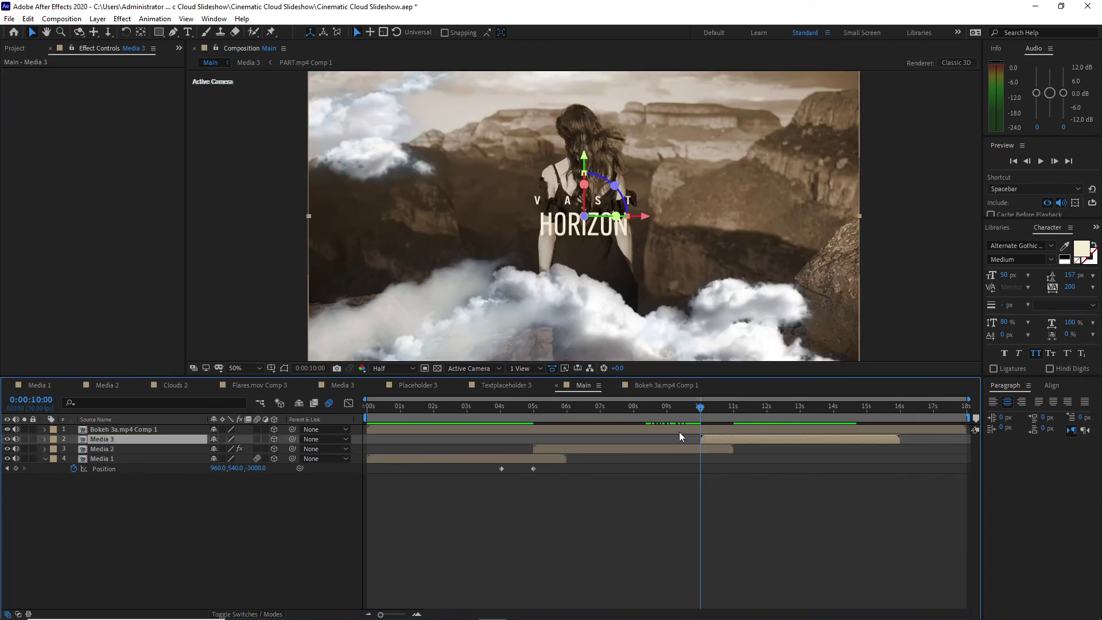
click(123, 18)
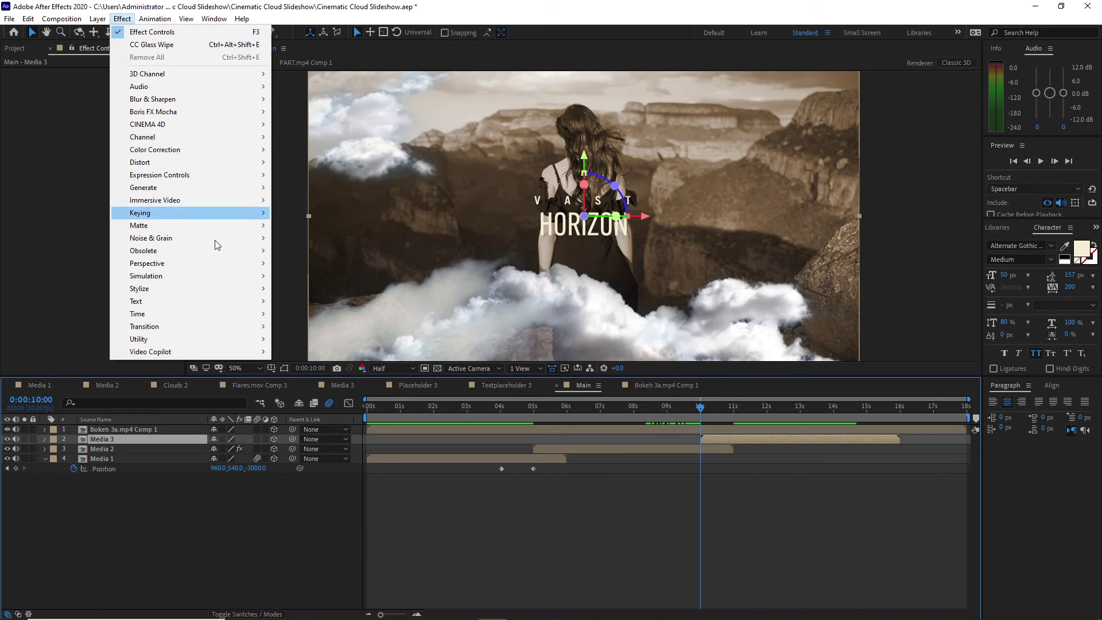
mouse_move(230, 292)
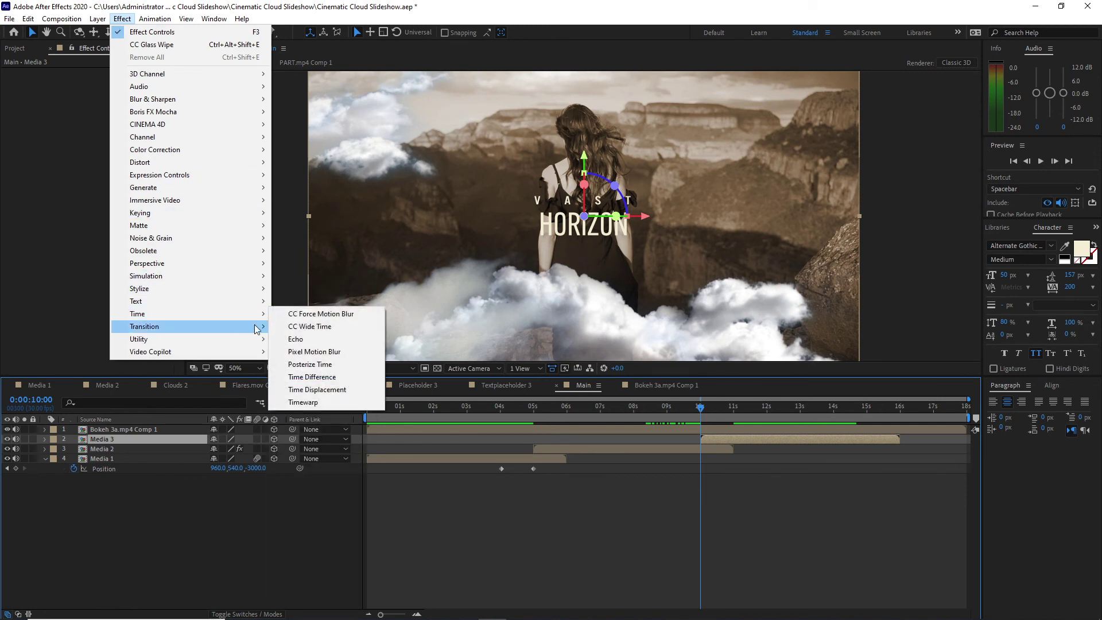
mouse_move(252, 326)
click(298, 352)
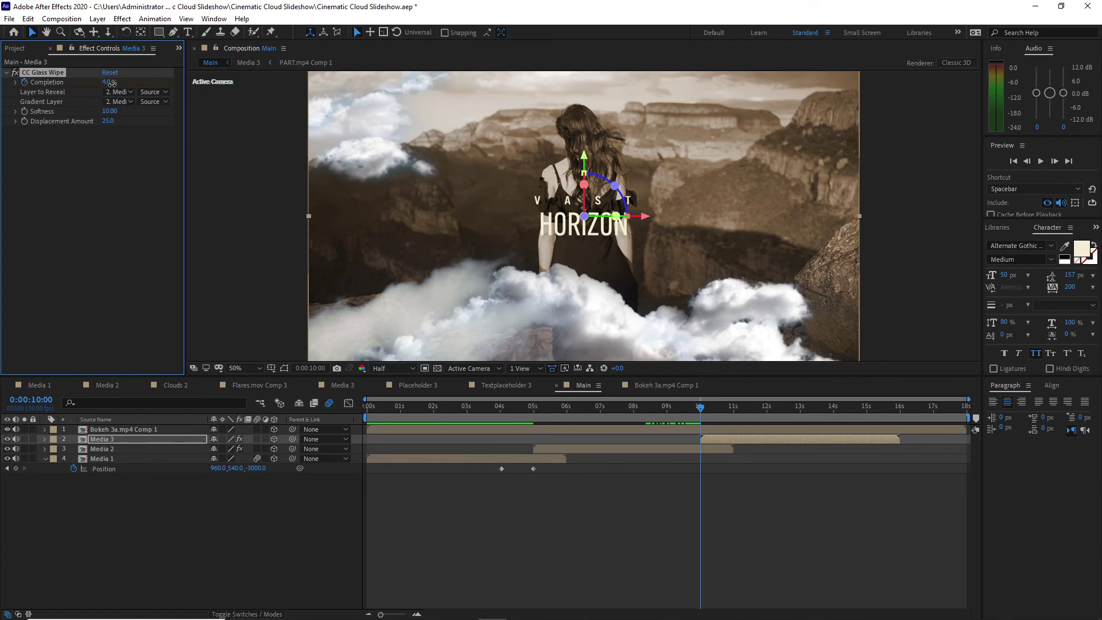
Keyframe Media 3's CC Glass Wipe Completion from 100% at 0:00:10:00 to 0% at 0:00:11:00.
drag(111, 84, 181, 98)
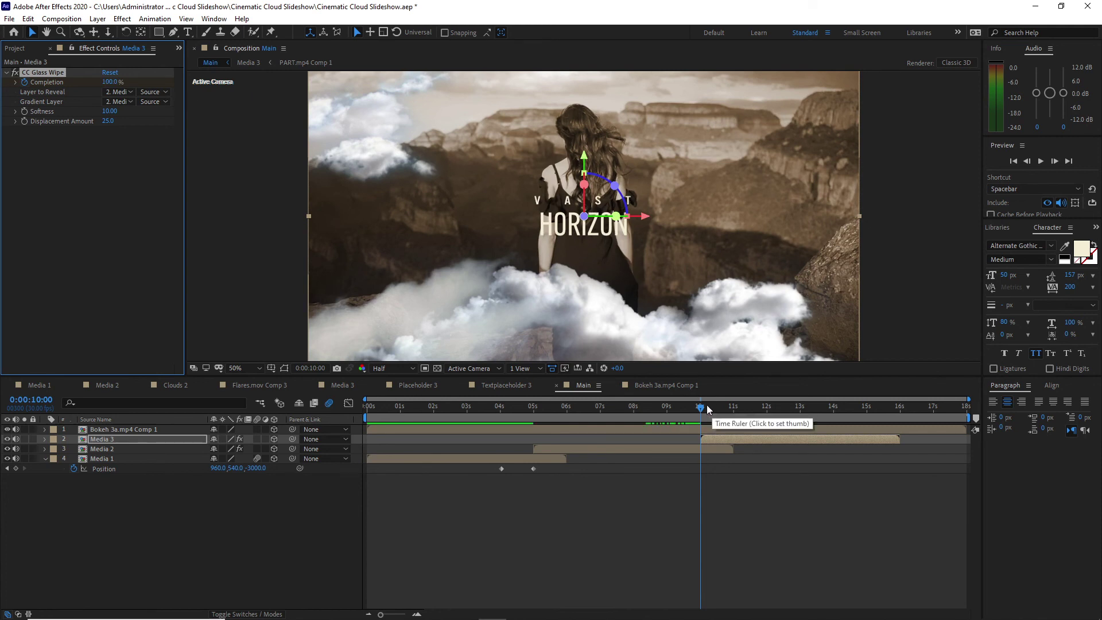
drag(708, 409, 734, 418)
drag(114, 85, 87, 84)
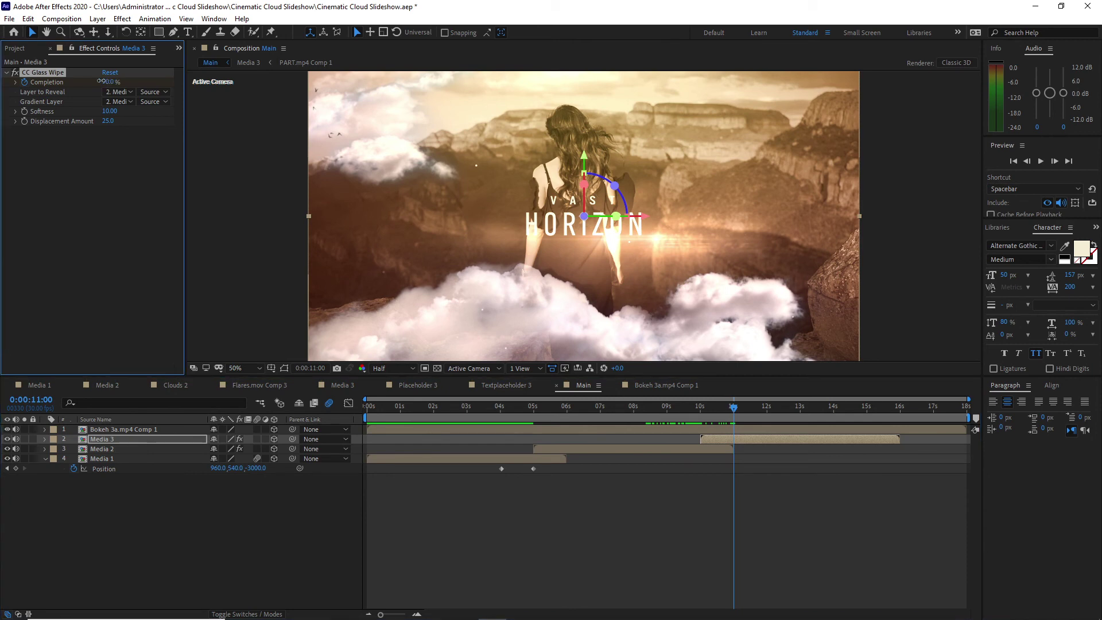
Preview the Main composition from the start to check the scene transitions.
click(732, 409)
drag(733, 409, 353, 402)
click(1039, 161)
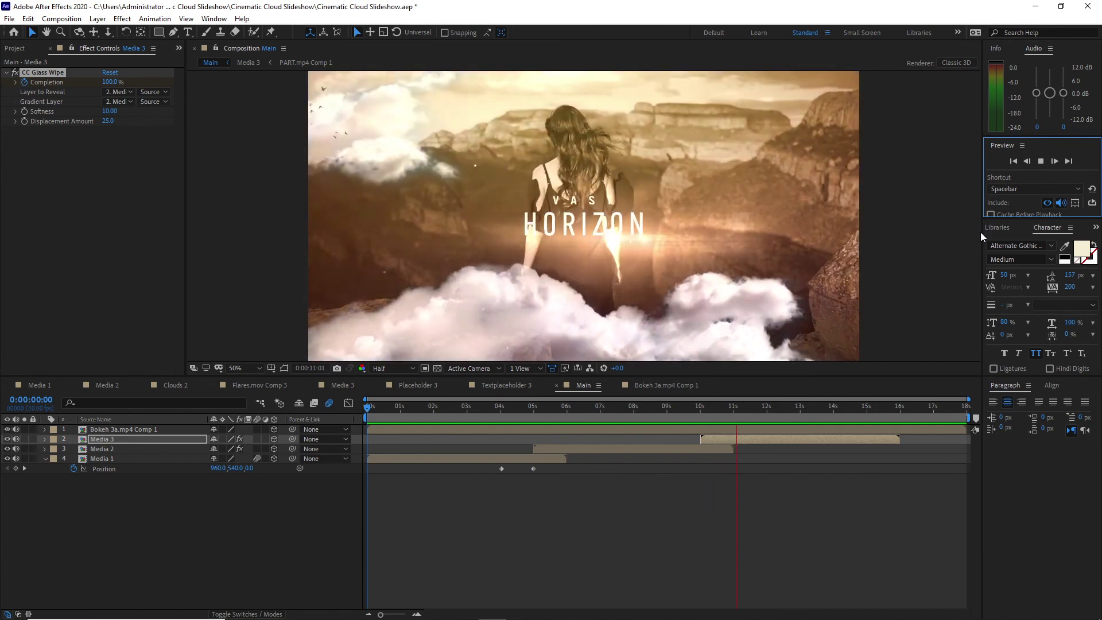
click(1042, 162)
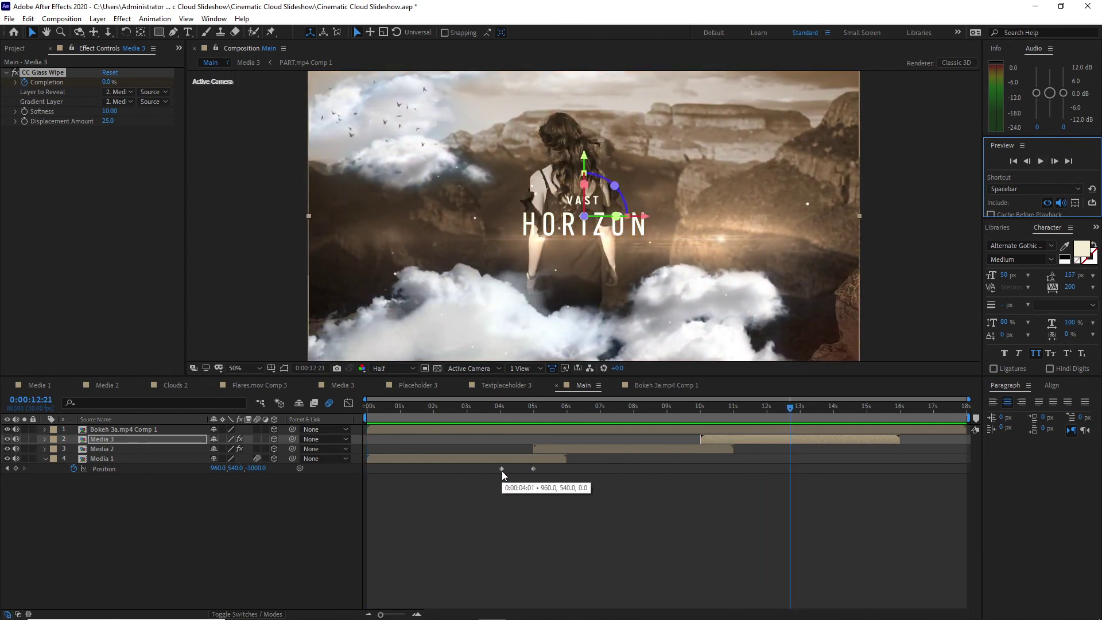
Move Media 1's first Position keyframe to 0:00:04:16 to shorten the zoom.
click(503, 406)
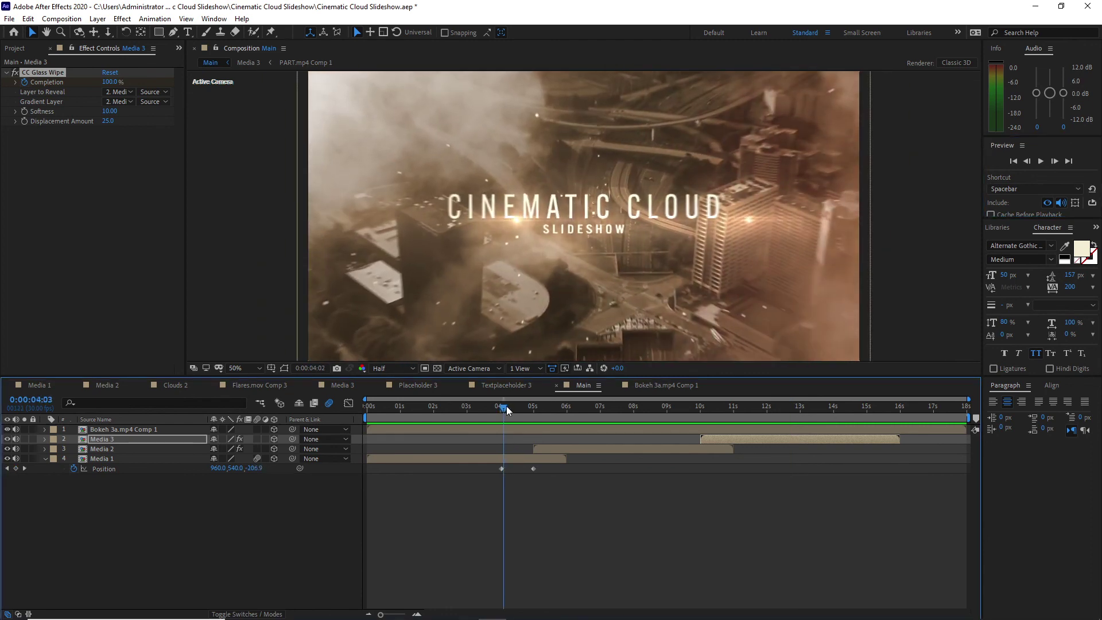
click(633, 406)
drag(636, 408, 519, 408)
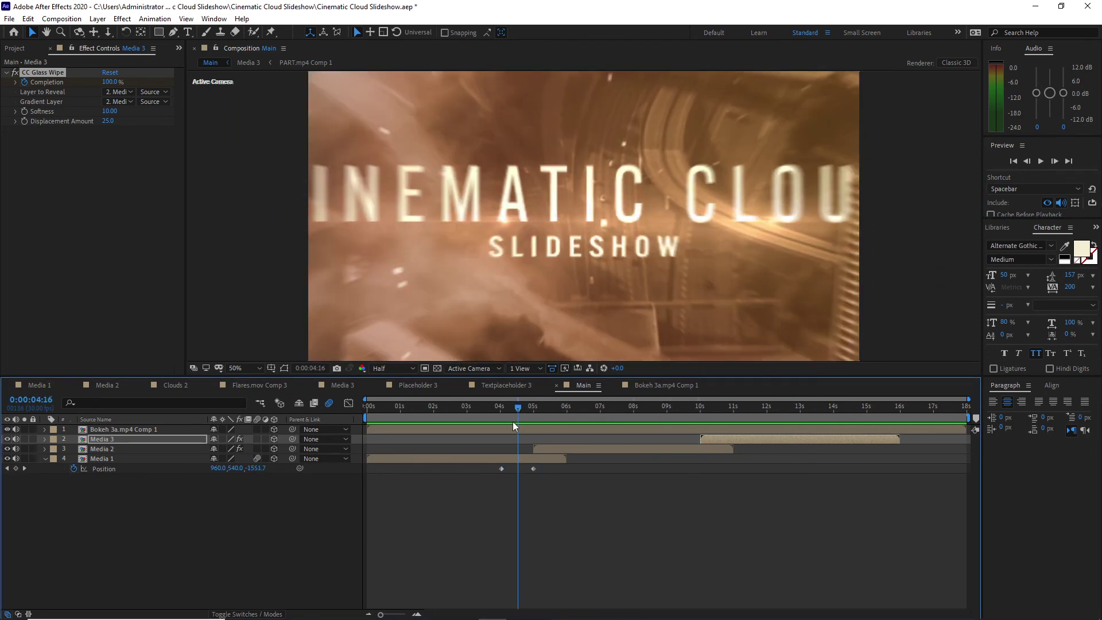
click(502, 468)
drag(501, 469, 518, 473)
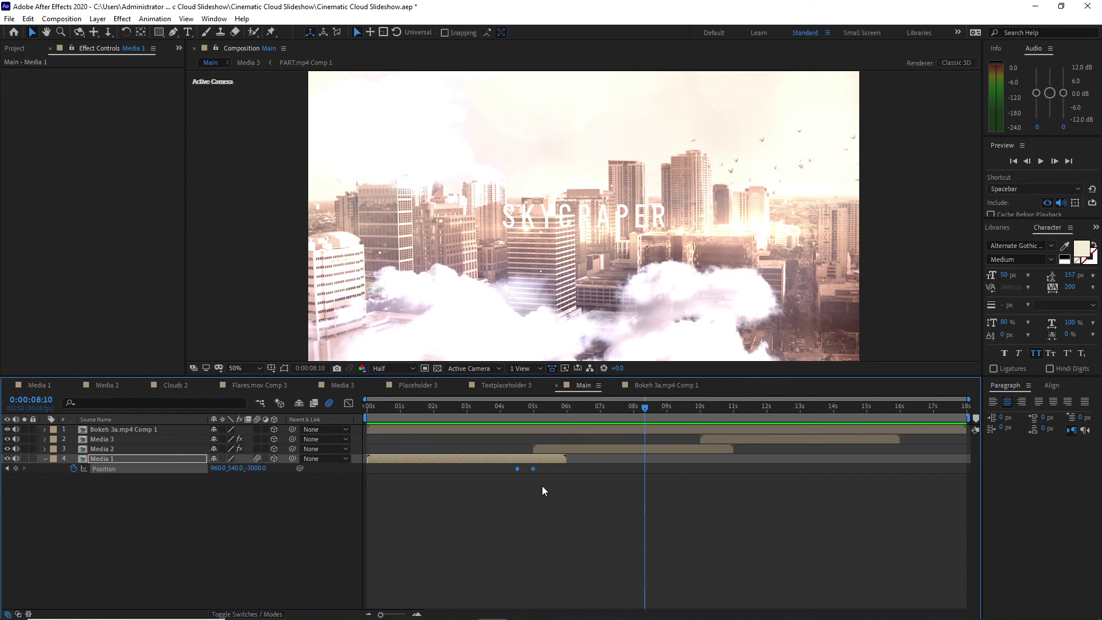
Apply Easy Ease to both Media 1 Position keyframes and adjust their curve in the Graph Editor.
key(F9)
click(352, 404)
drag(523, 583, 537, 587)
key(shift+F3)
Preview the Main composition again from the start, and collapse the Media 1 layer's properties.
key(Home)
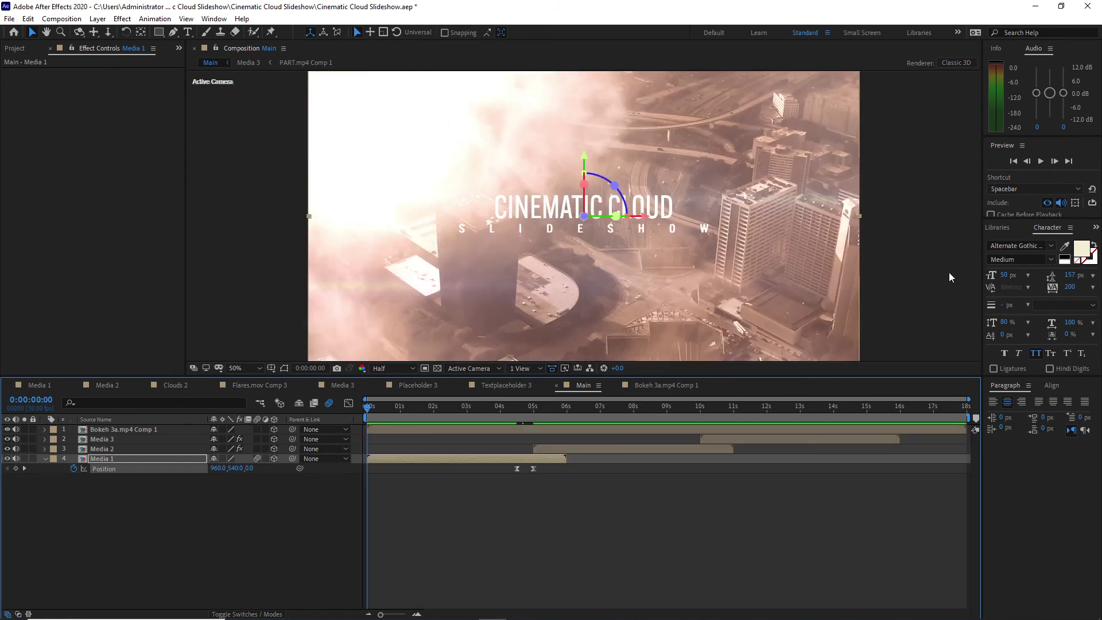
click(1042, 161)
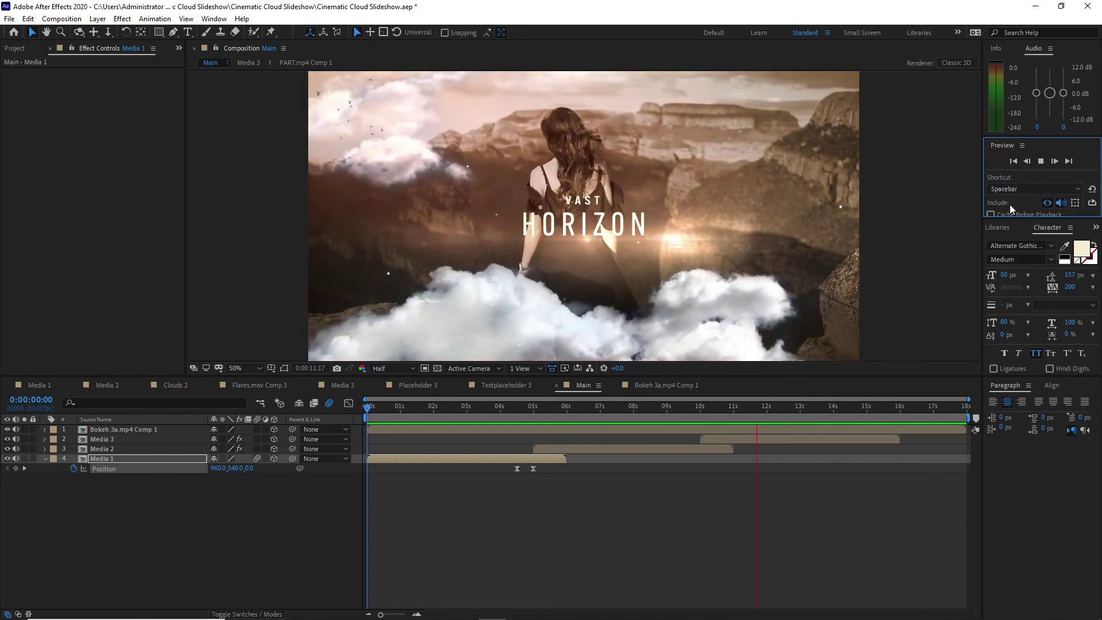
click(1040, 162)
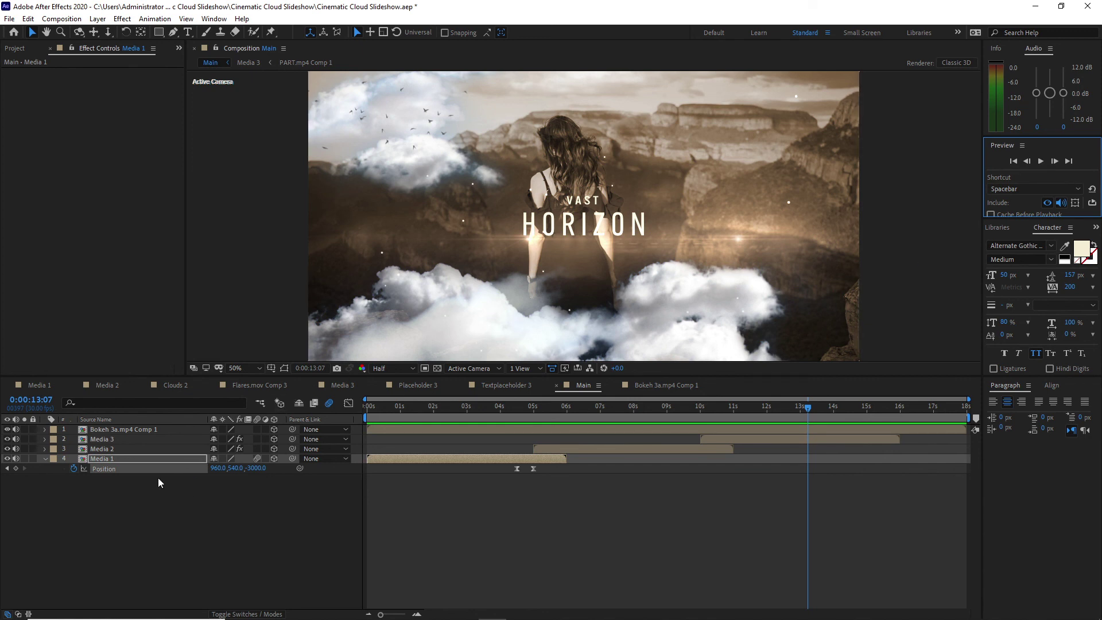
click(45, 458)
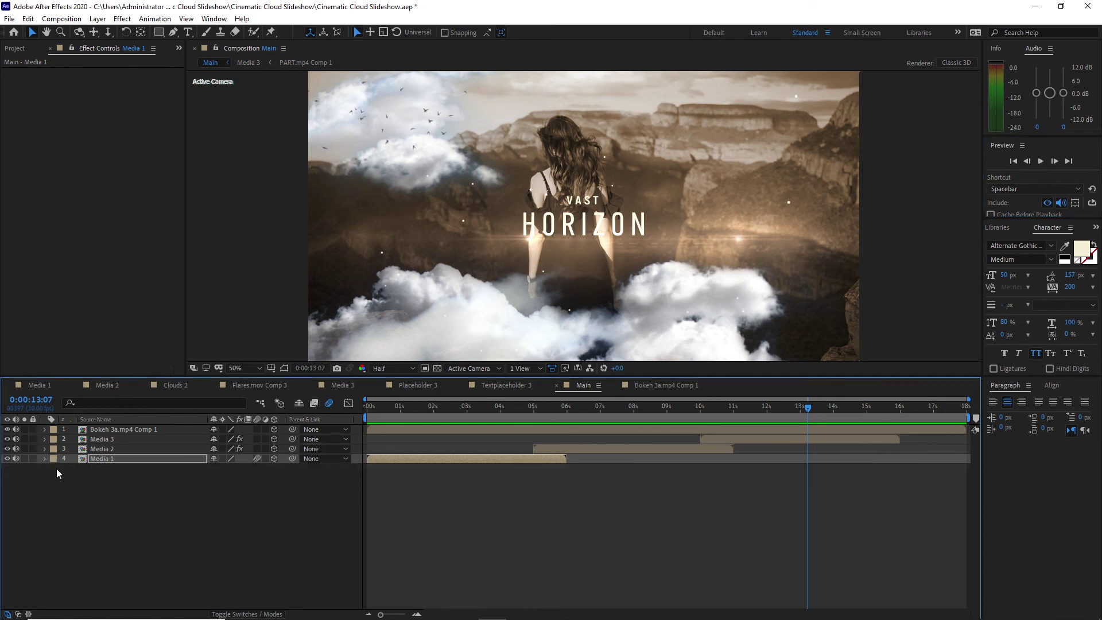